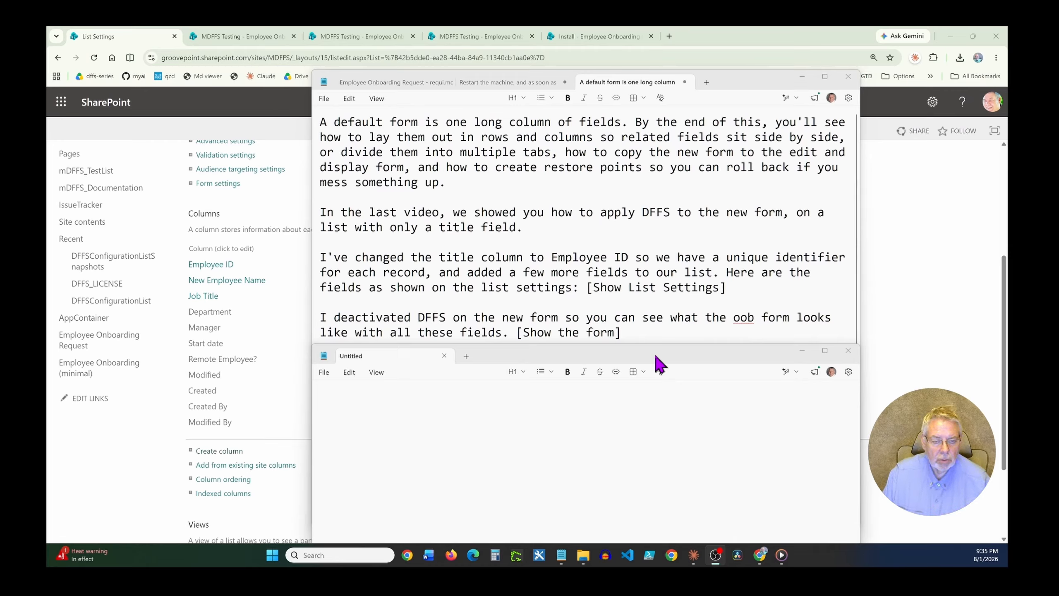
drag(656, 355, 655, 433)
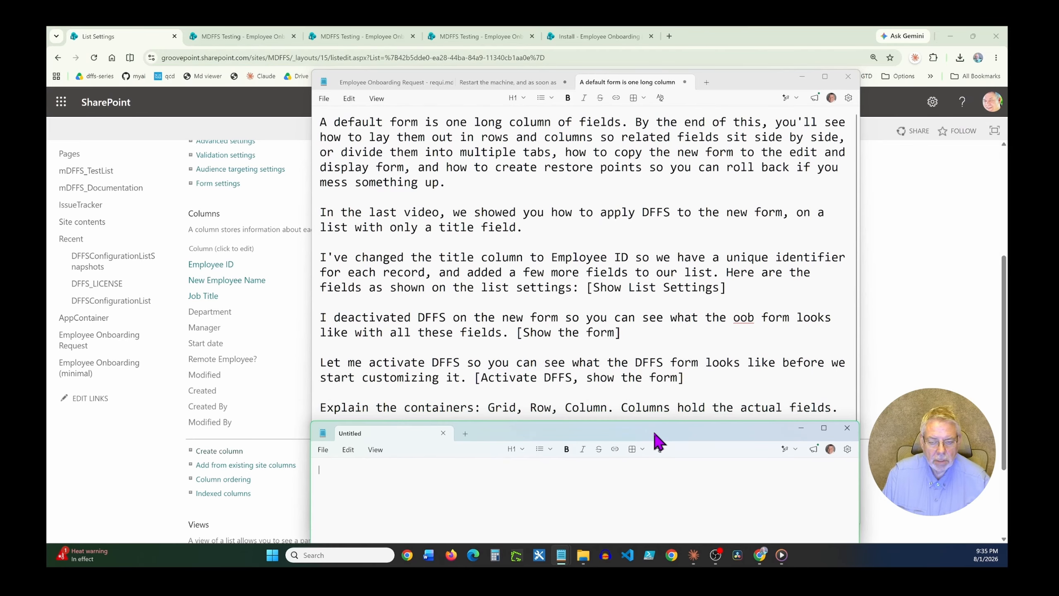
drag(654, 434, 657, 358)
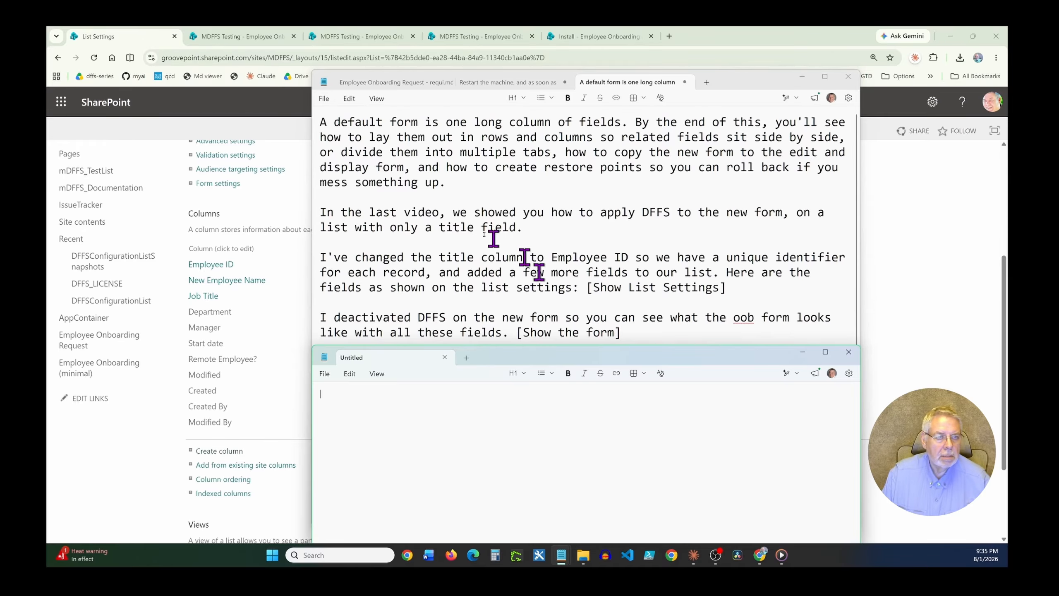
- Switch to the browser, open the Employee Onboarding (minimal) list from its settings page and check its new item form without saving
click(259, 209)
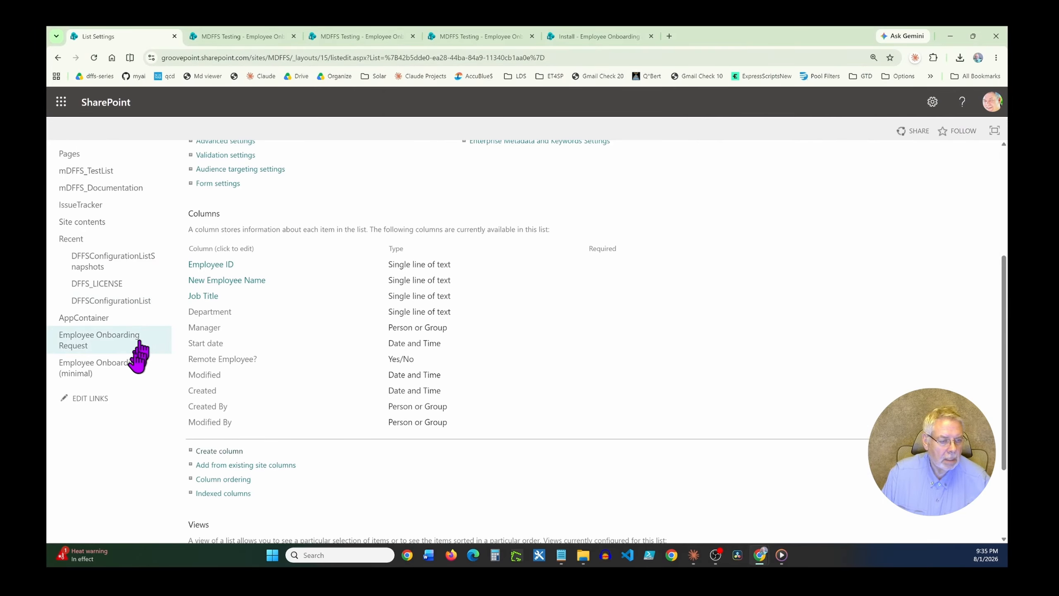
scroll(350, 238, up, 5)
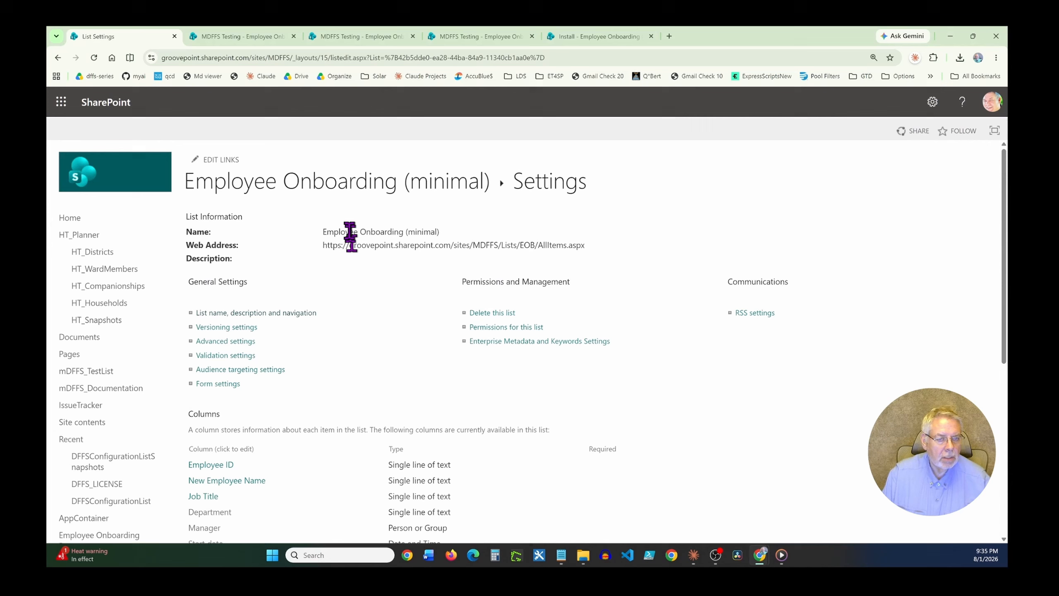
click(303, 186)
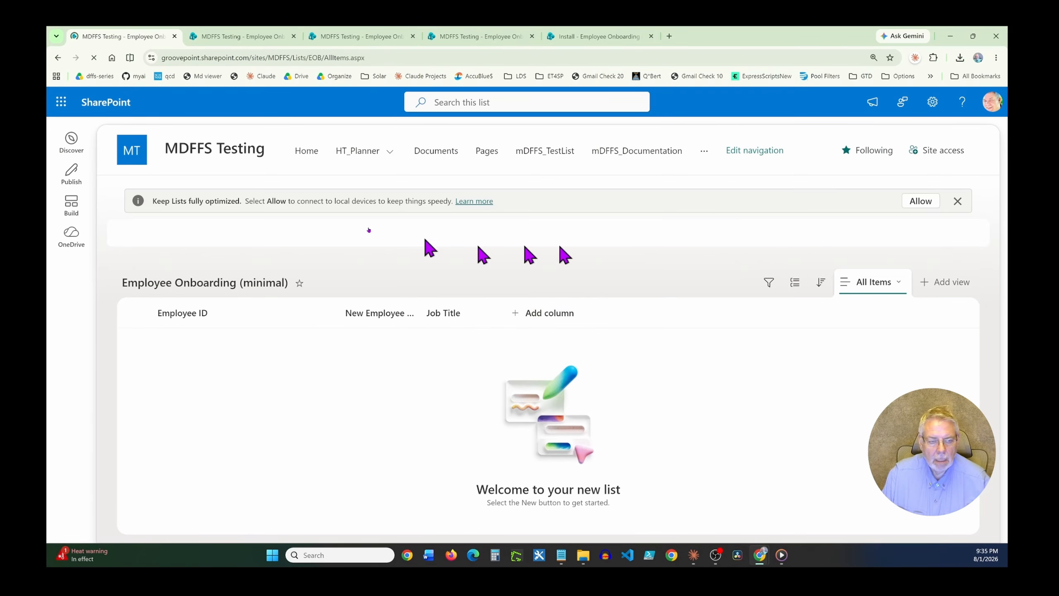
click(146, 237)
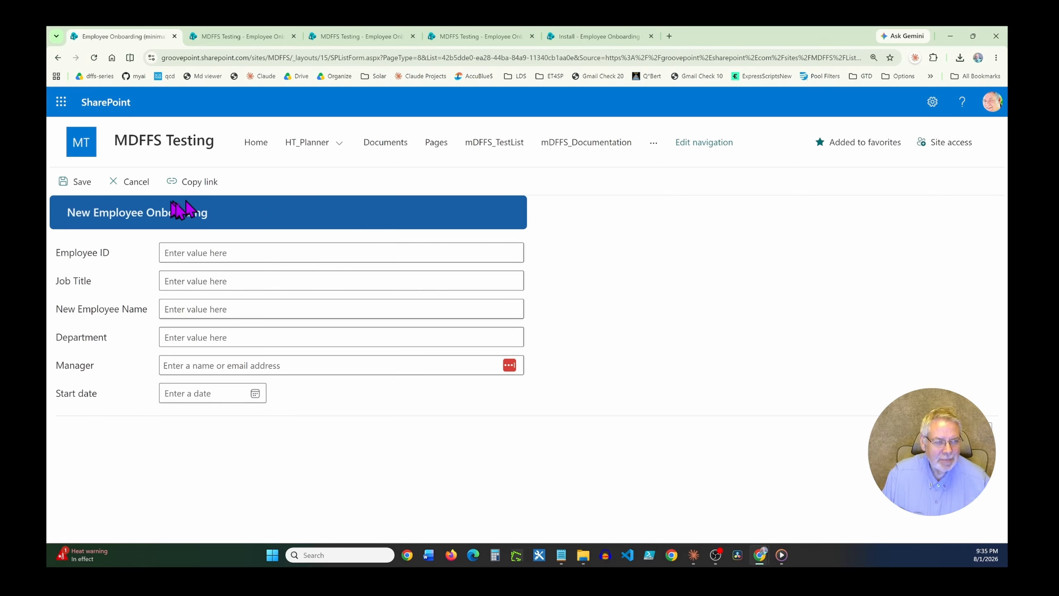
click(143, 184)
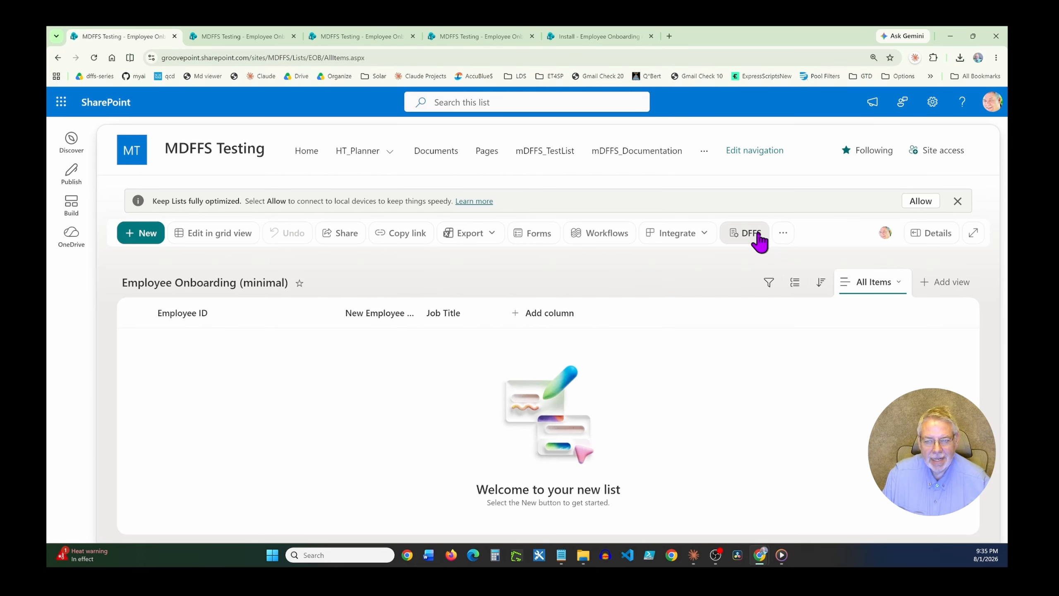
- Deactivate DFFS for the new item form in the NewForm configuration, then save and exit
click(757, 237)
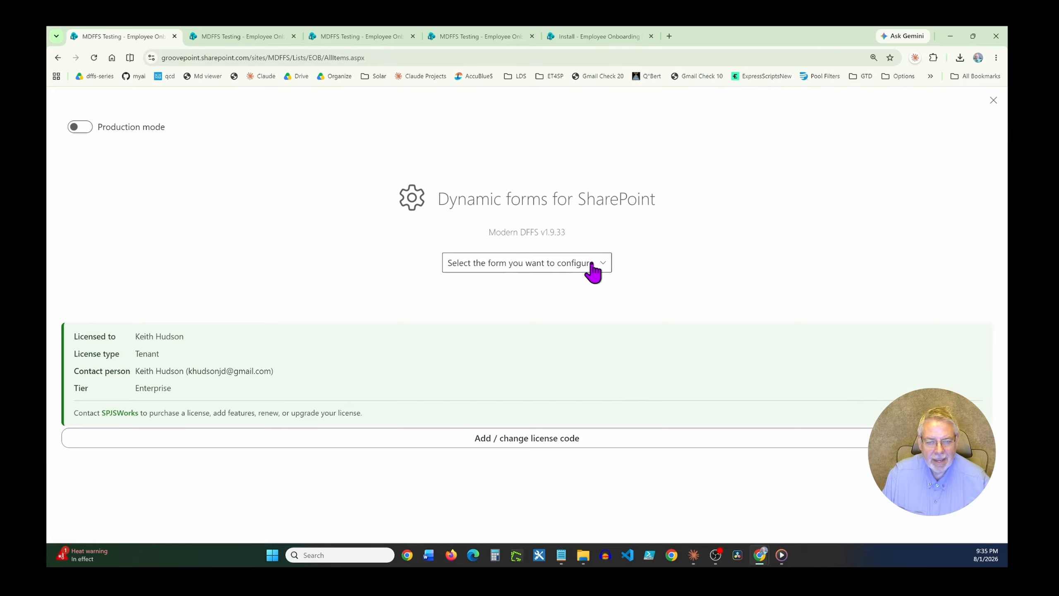
click(590, 262)
click(494, 288)
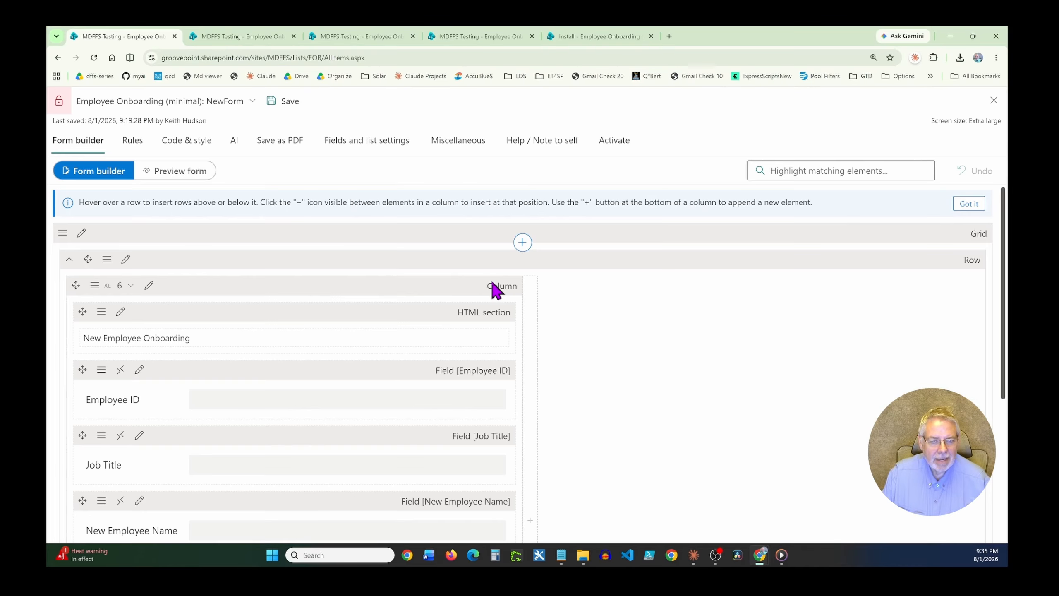
click(611, 141)
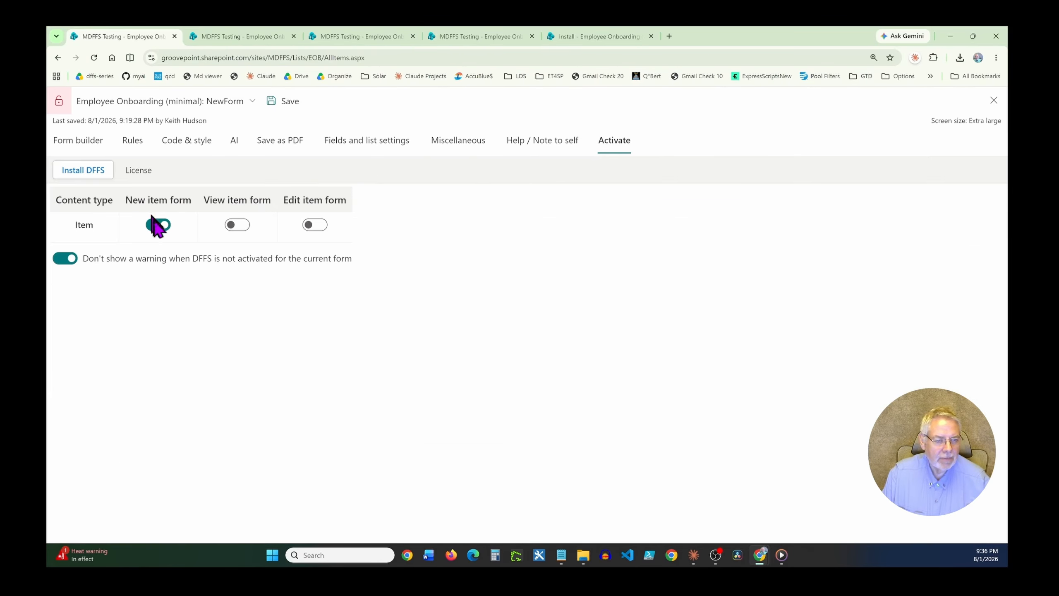
click(288, 102)
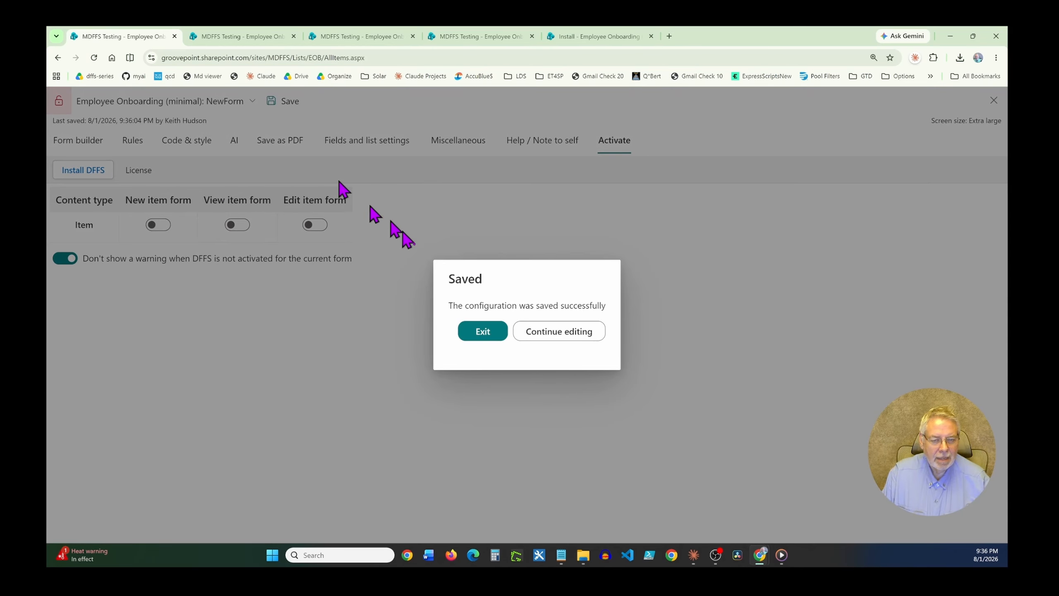
click(483, 332)
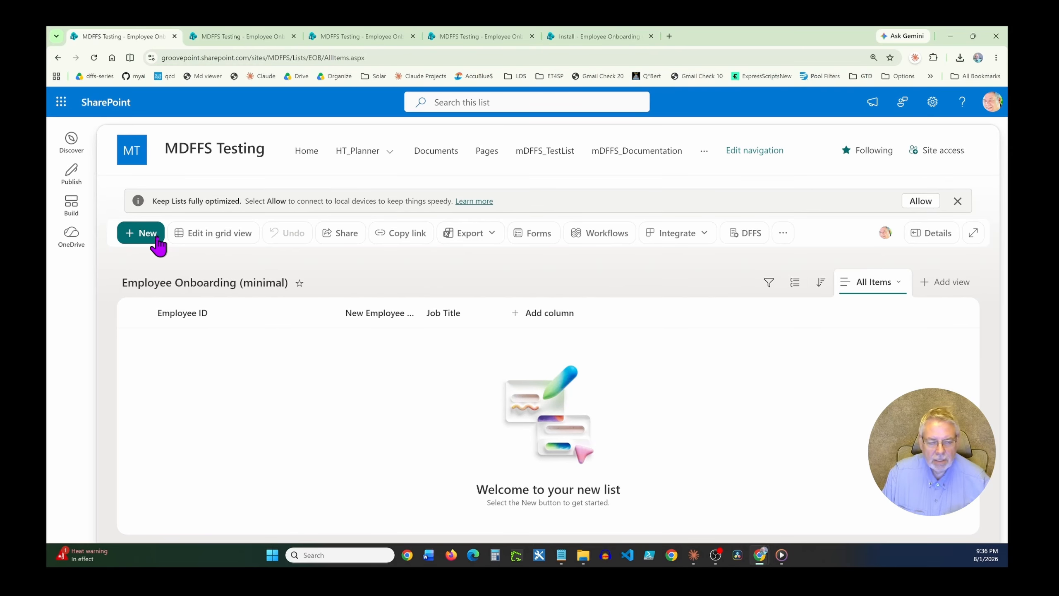
- View the list's default SharePoint new item form and close it without saving
click(144, 233)
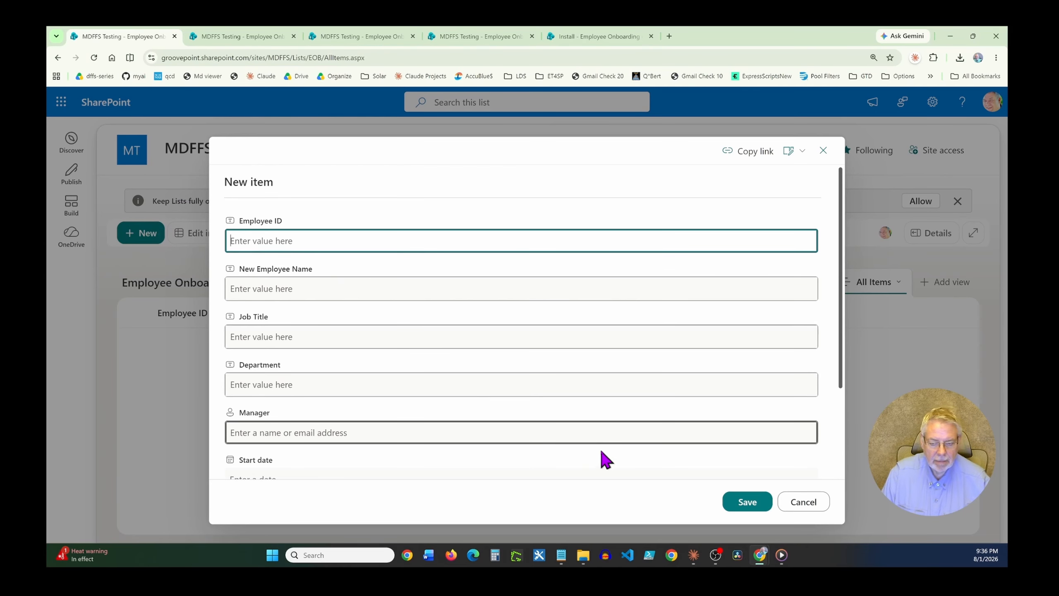
click(802, 502)
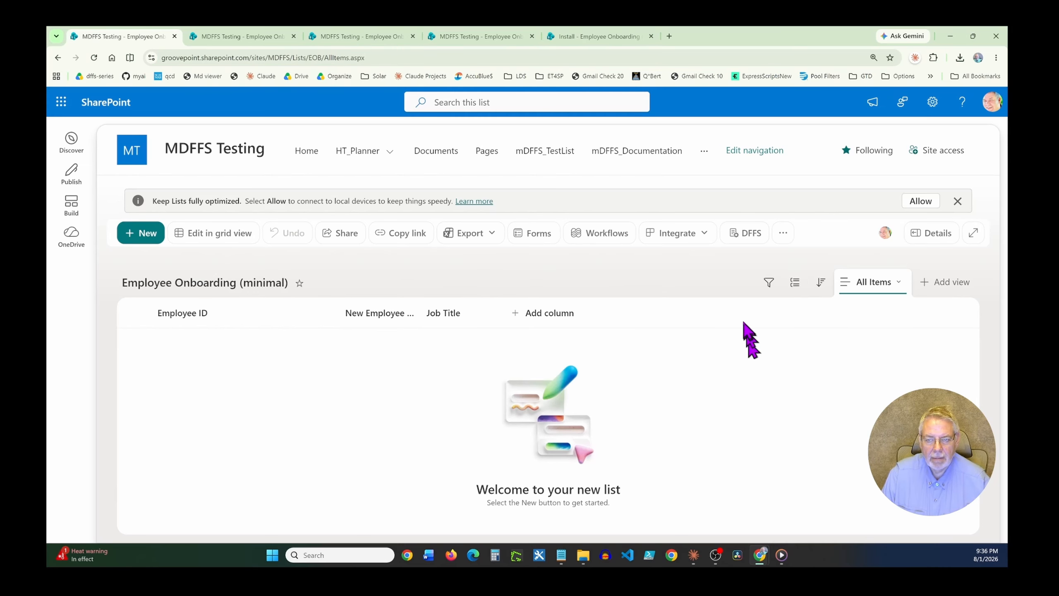
- Activate DFFS for the new item form in the NewForm configuration
click(746, 233)
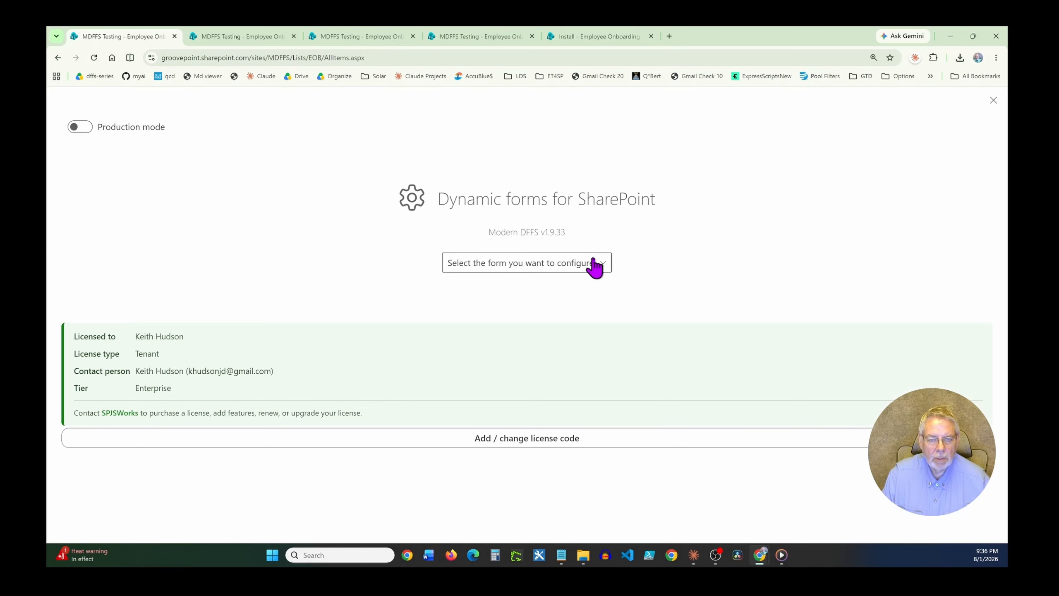
click(590, 264)
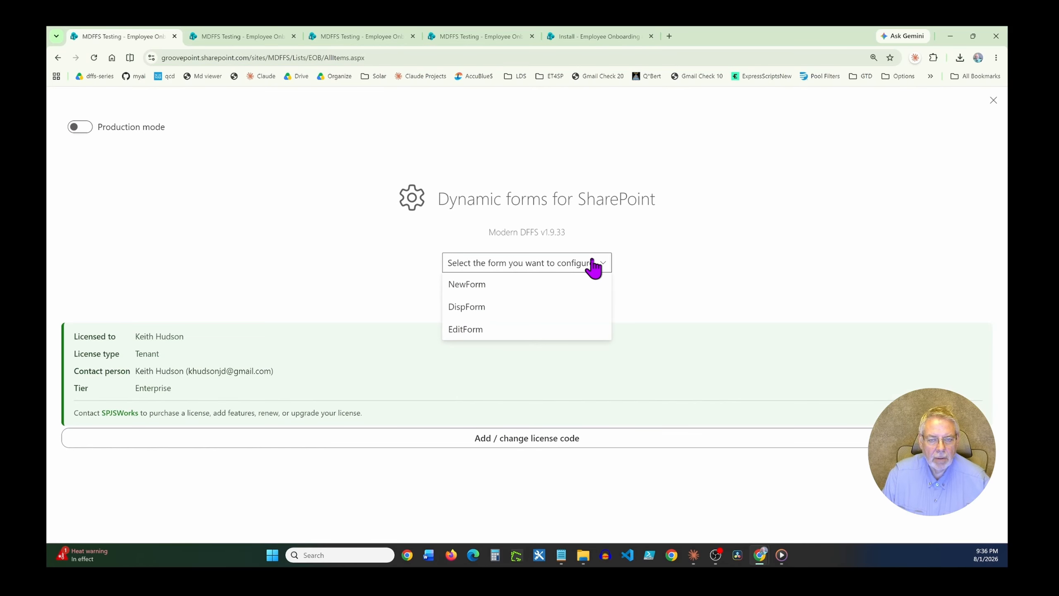
click(496, 288)
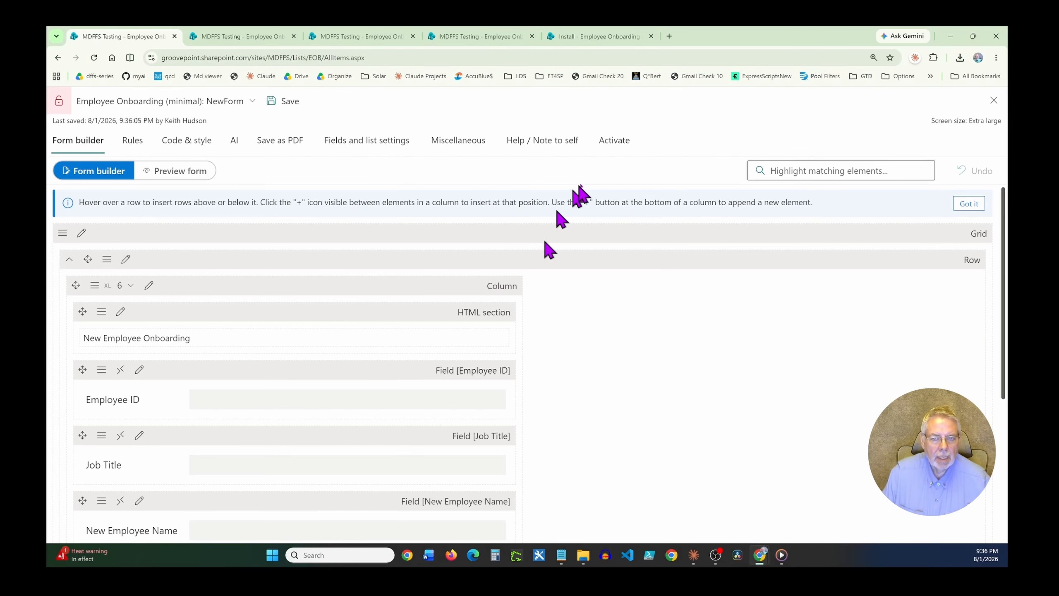
click(606, 141)
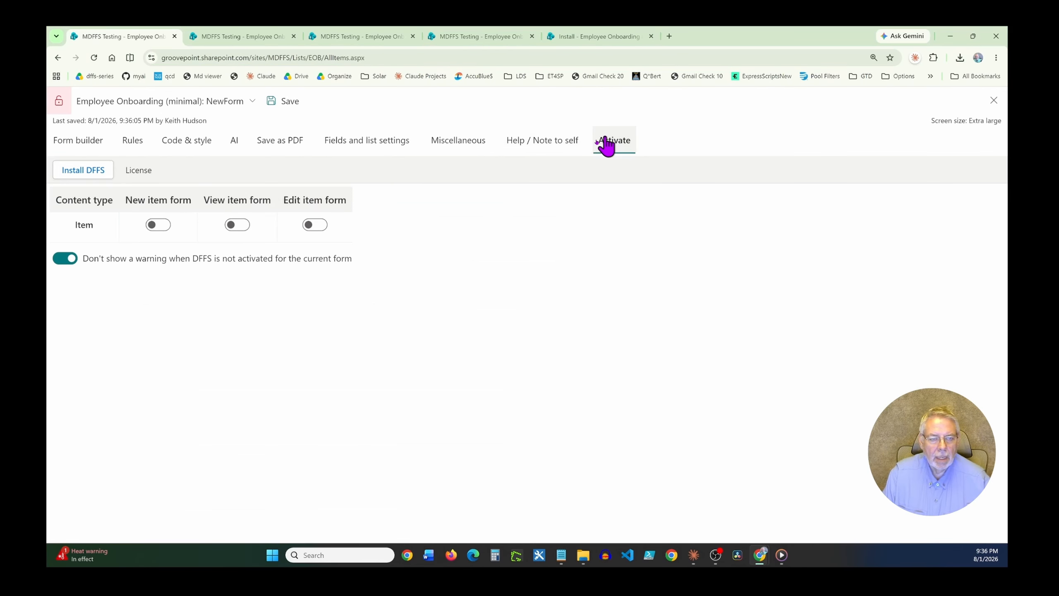
click(159, 225)
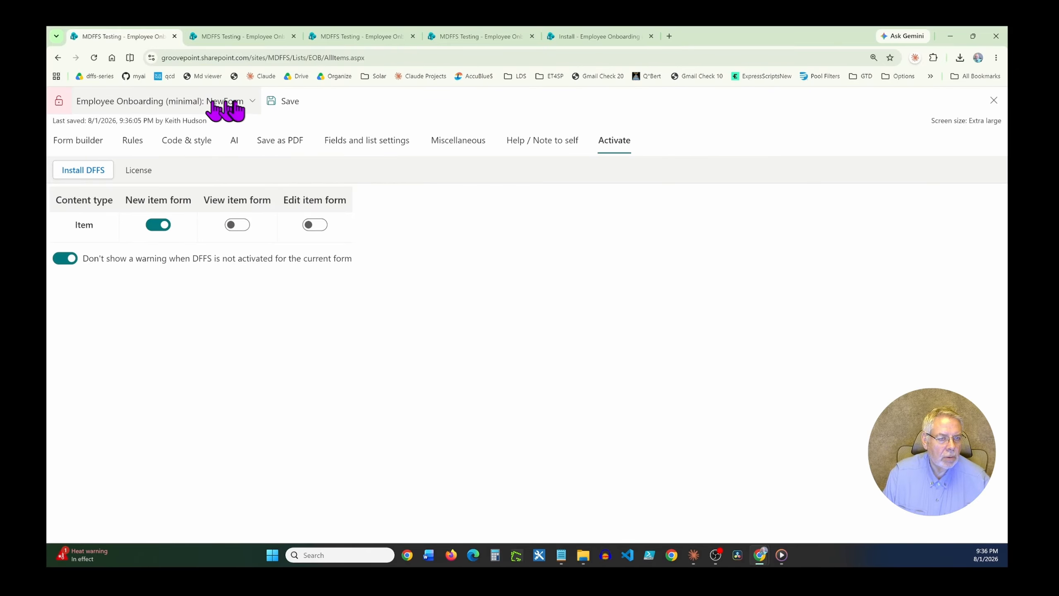
- Restore the NewForm configuration from the stored restore point noted "Step 1"
click(252, 107)
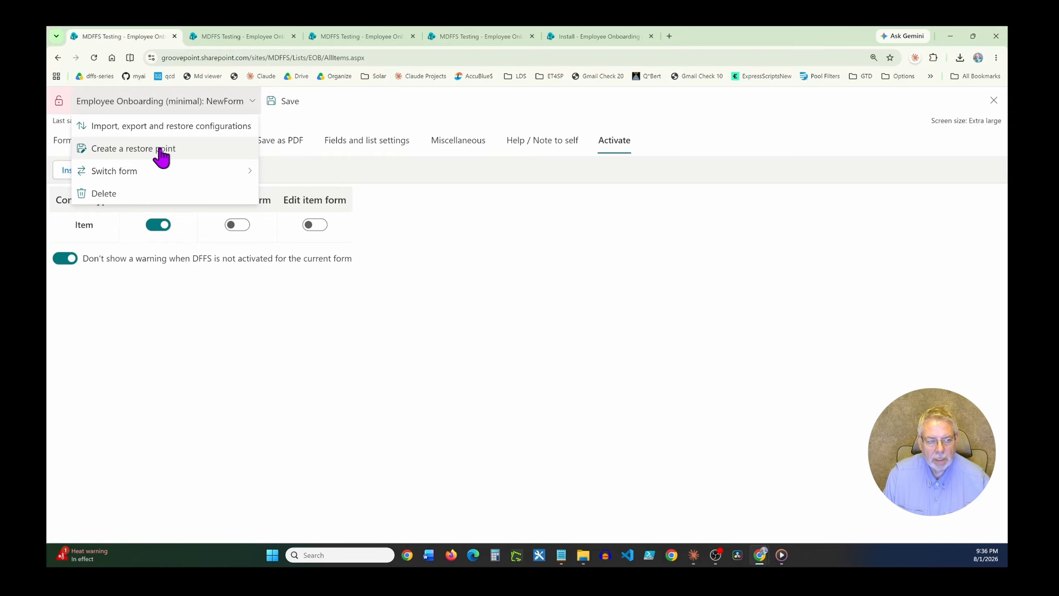
mouse_move(136, 173)
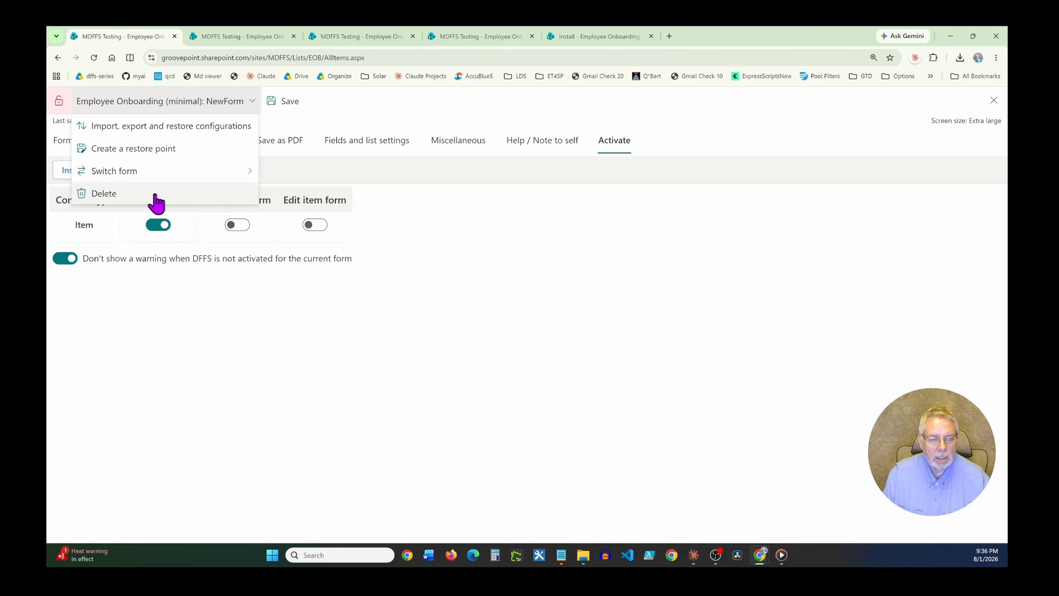
click(175, 132)
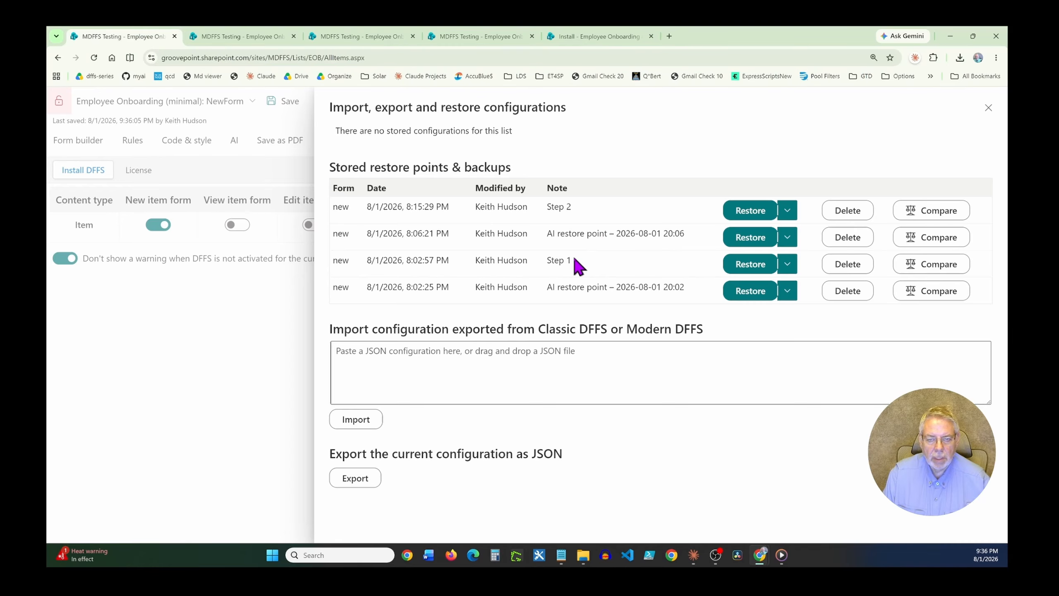
click(757, 267)
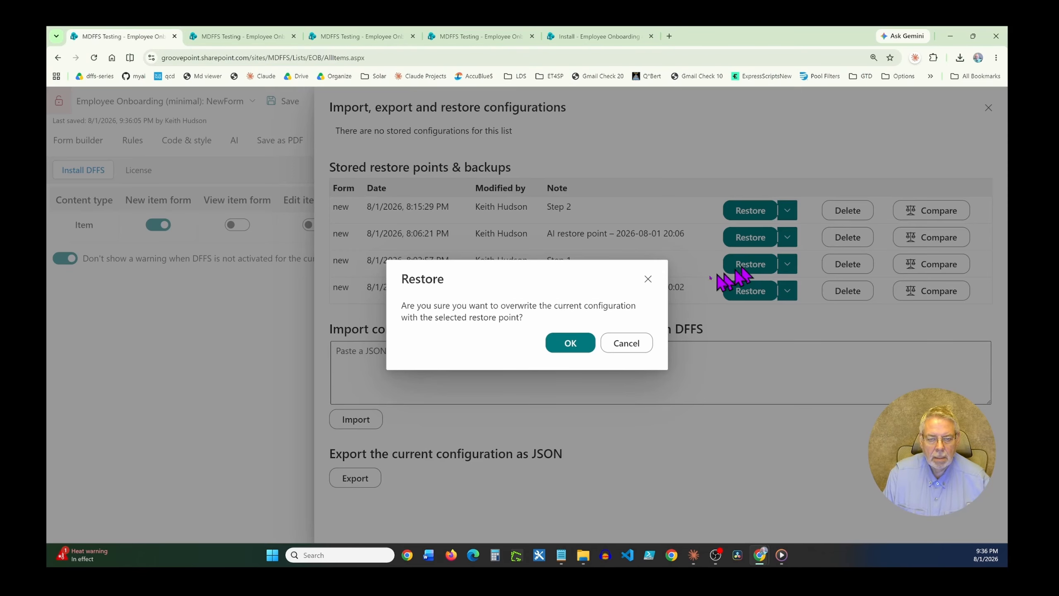
click(569, 343)
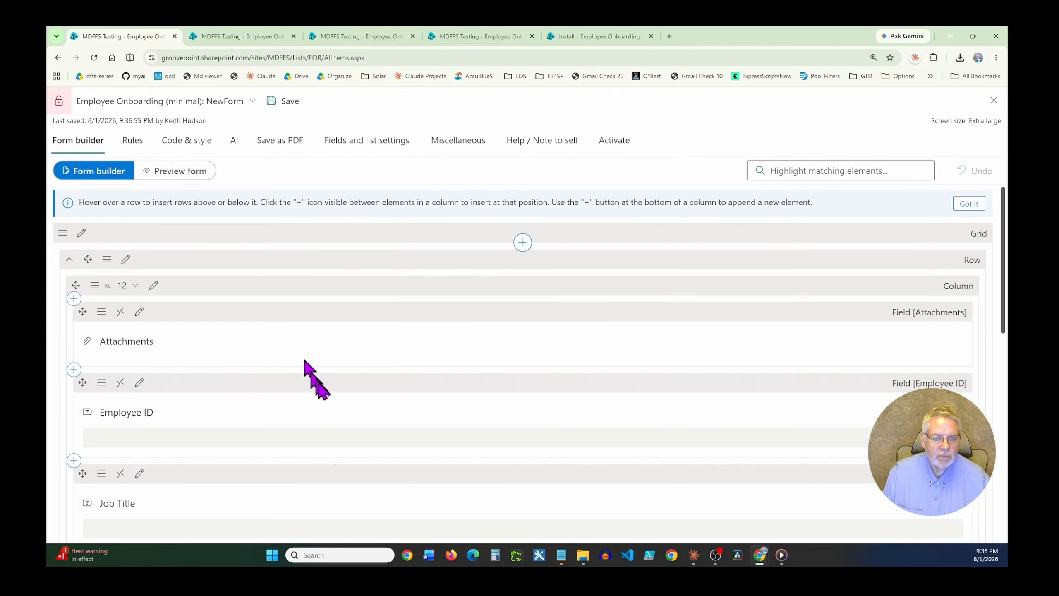
- Examine the order and layout of the new form's fields in the form builder and in the form preview
scroll(249, 354, down, 4)
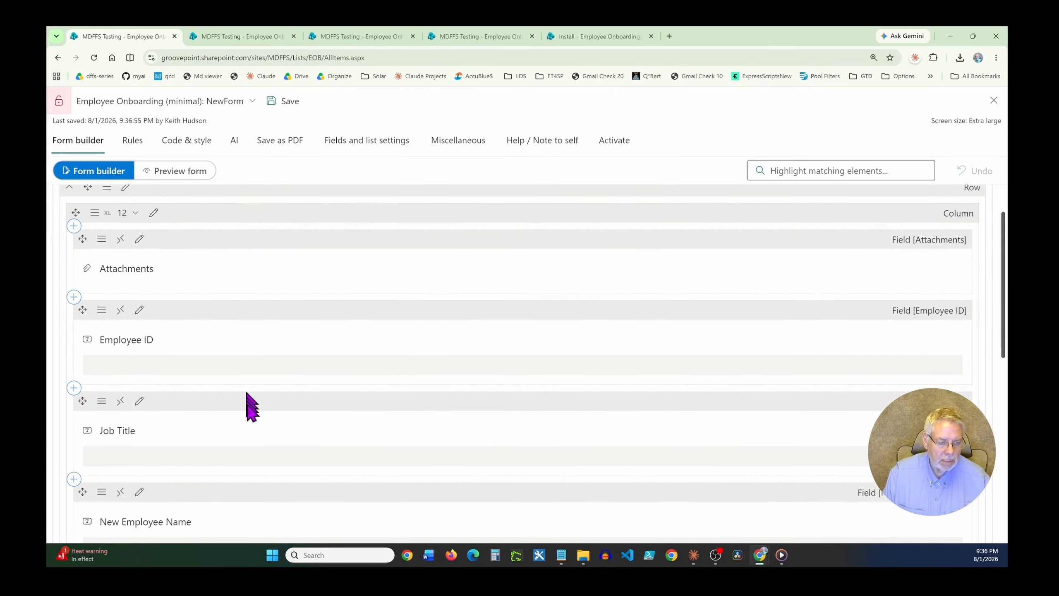
scroll(252, 425, up, 5)
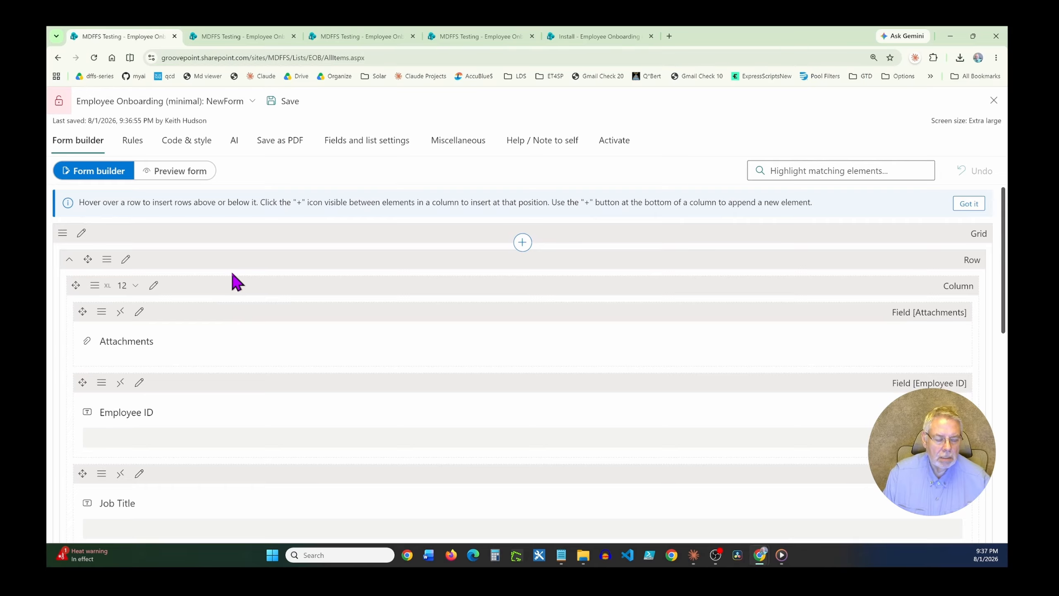
scroll(232, 292, down, 6)
scroll(232, 301, up, 4)
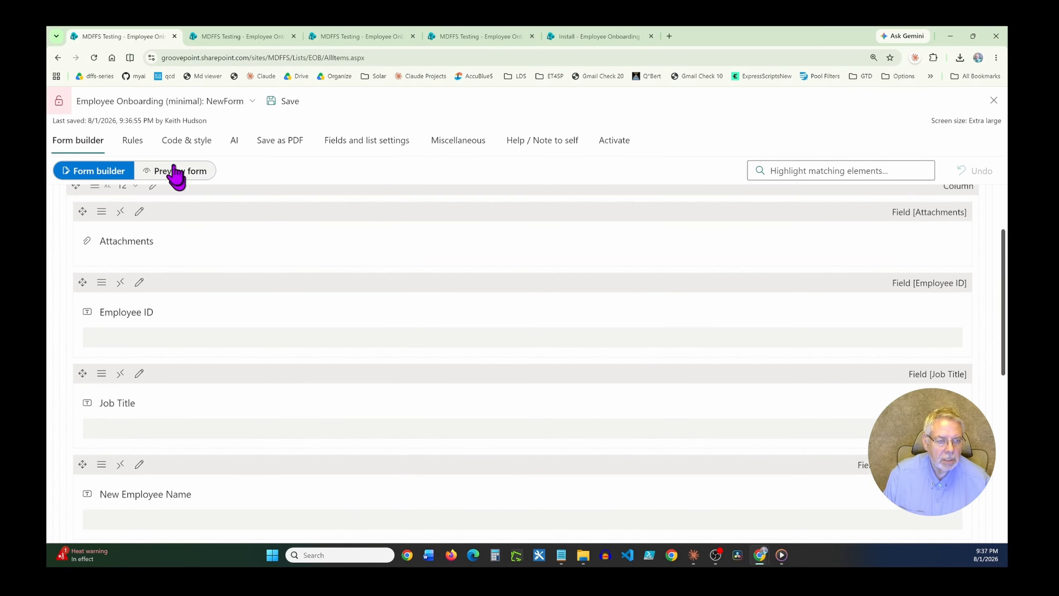
click(177, 171)
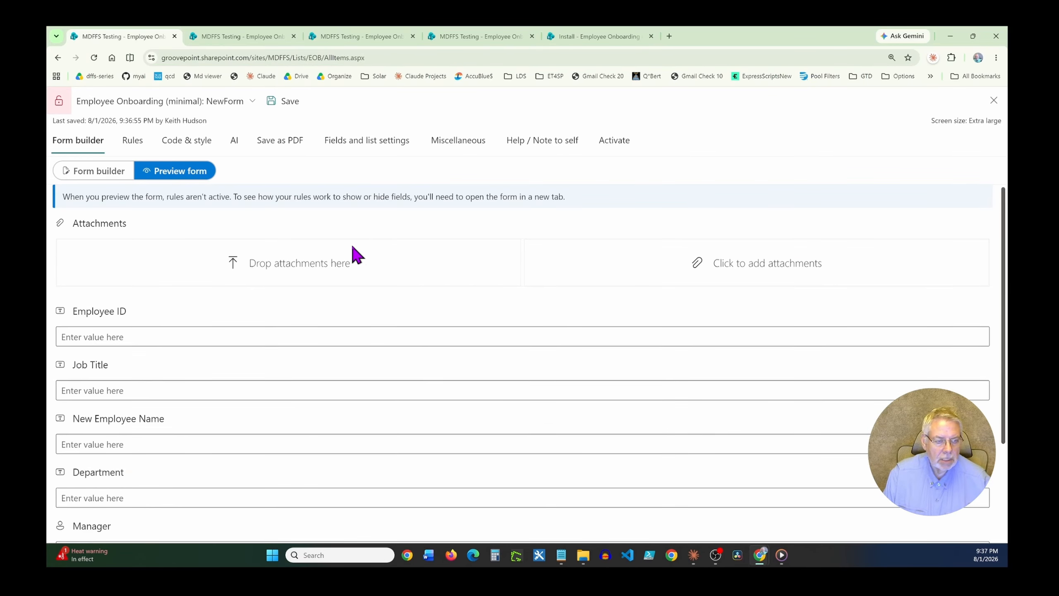
scroll(365, 213, down, 3)
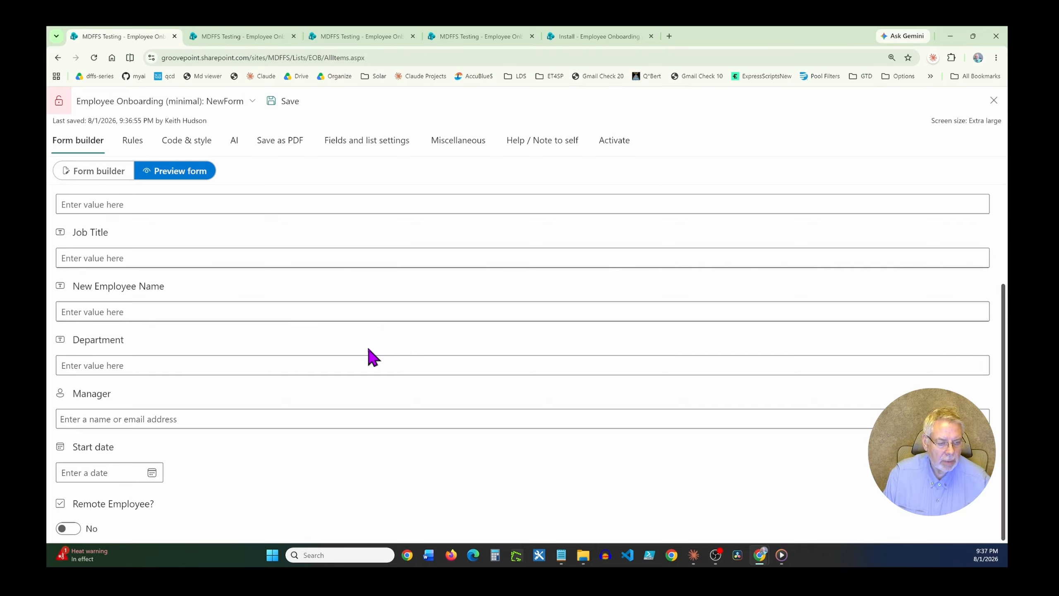
scroll(372, 357, up, 3)
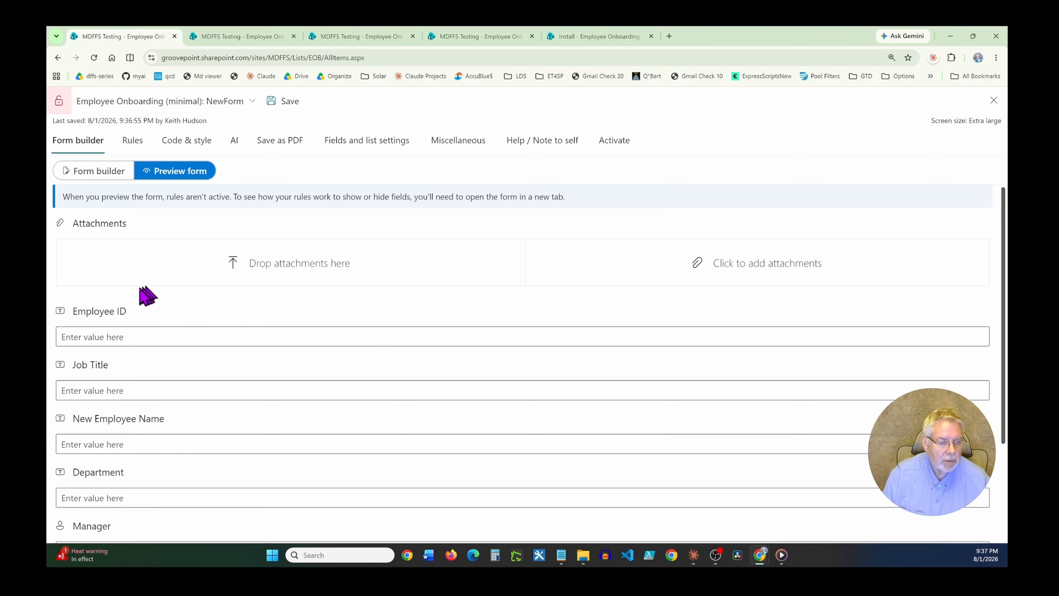
- Return to the form builder and remove the Attachments field from the new form
click(107, 177)
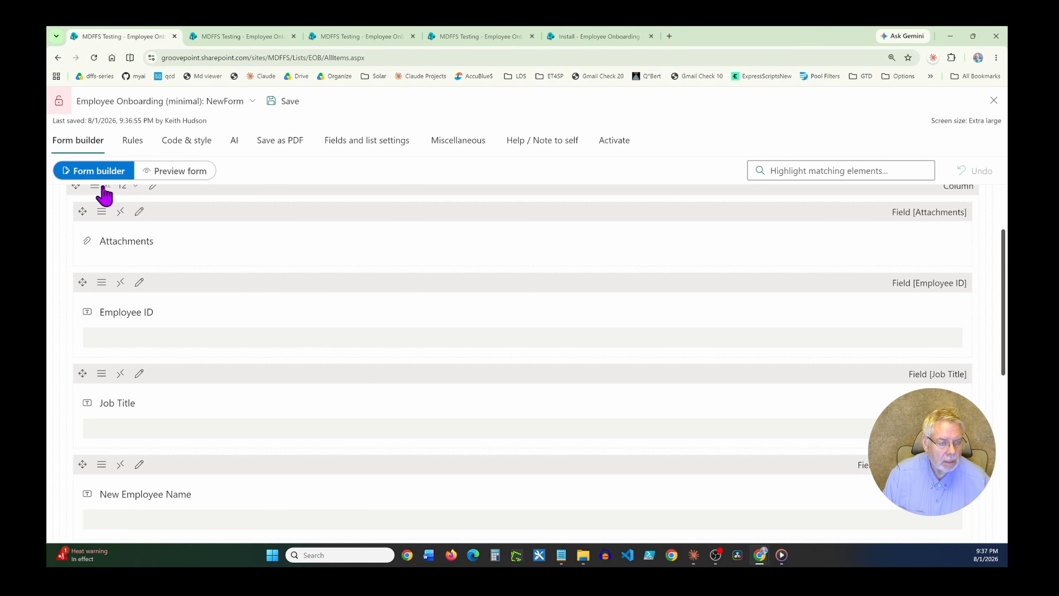
click(102, 211)
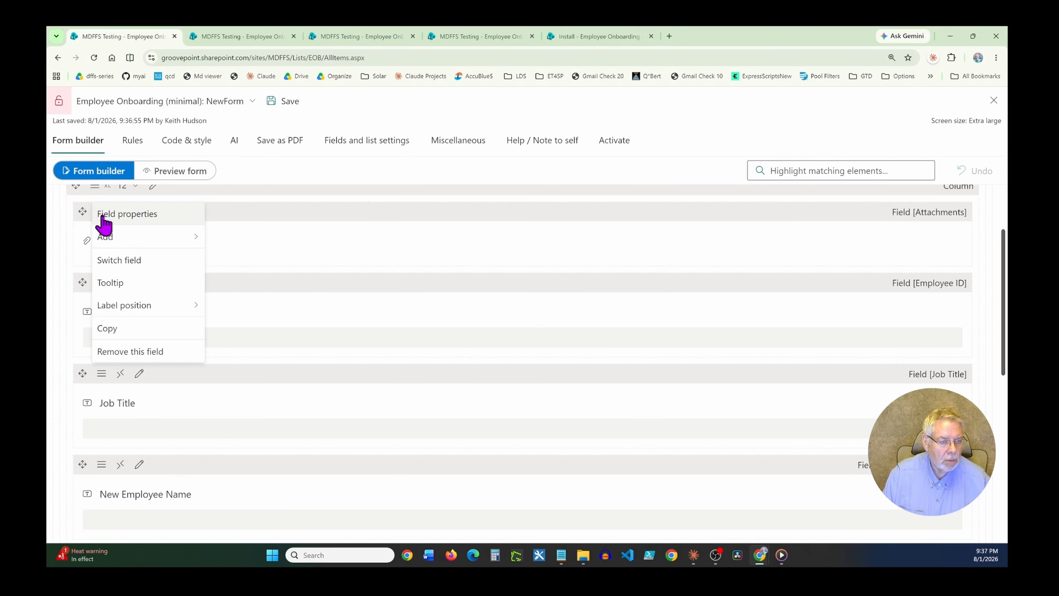
click(133, 350)
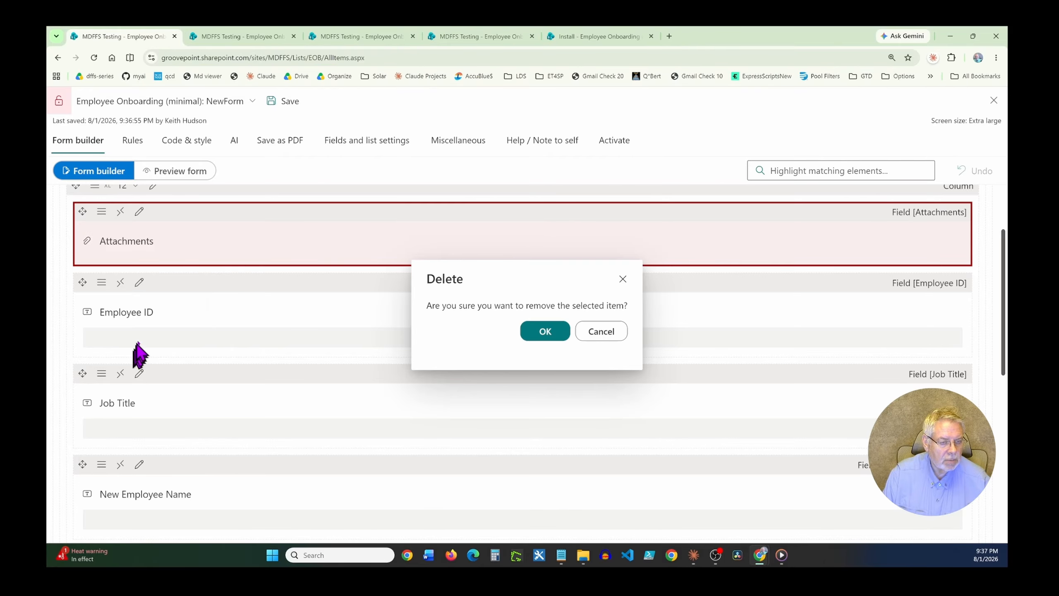
click(534, 332)
scroll(496, 260, down, 2)
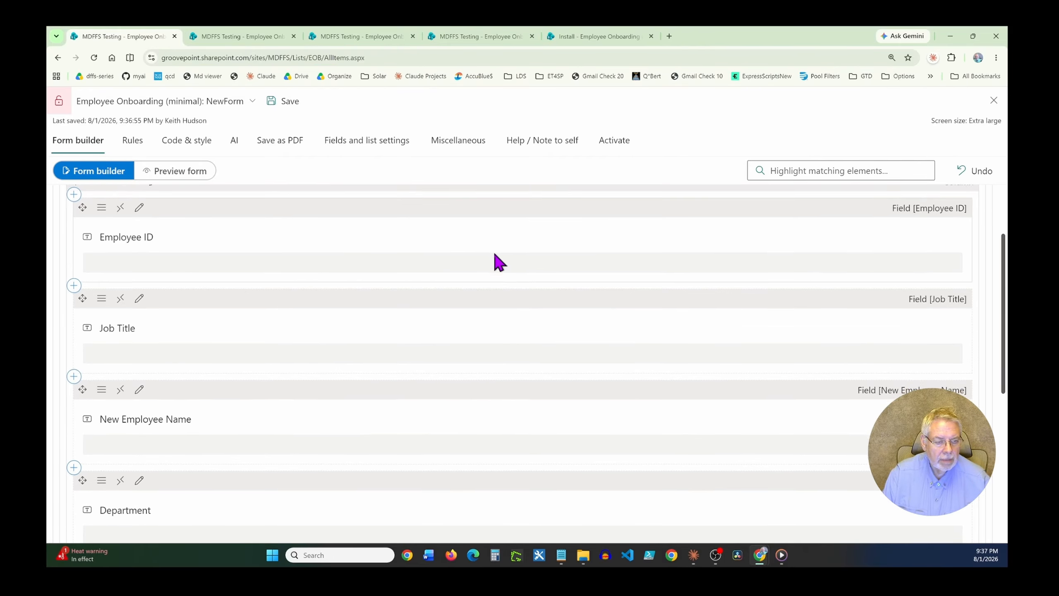
scroll(496, 278, down, 3)
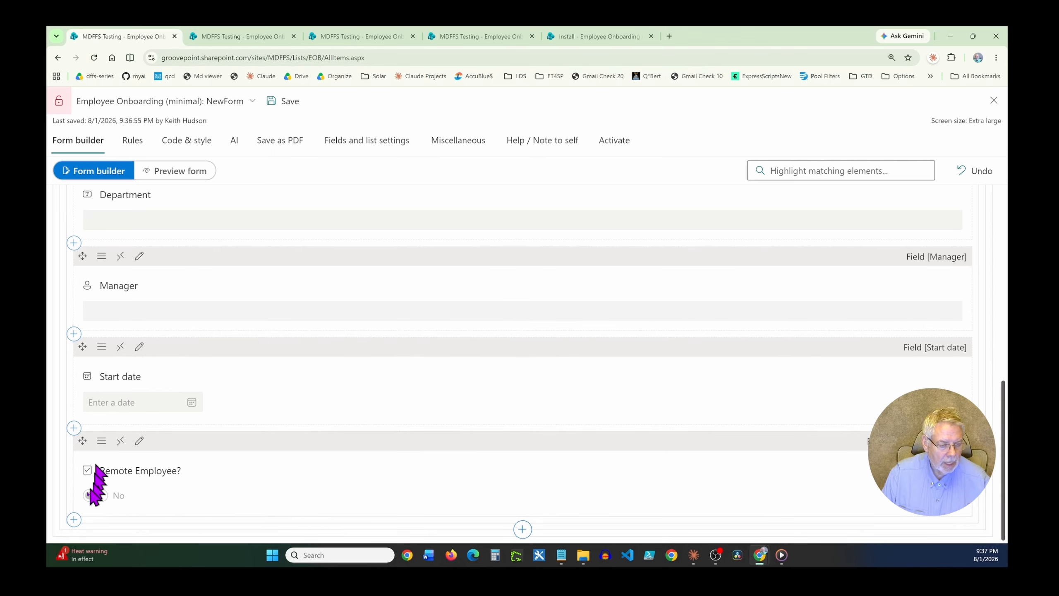
- Add the Attachments field at the end of the new form, below Remote Employee?, and check it in the form preview
click(74, 520)
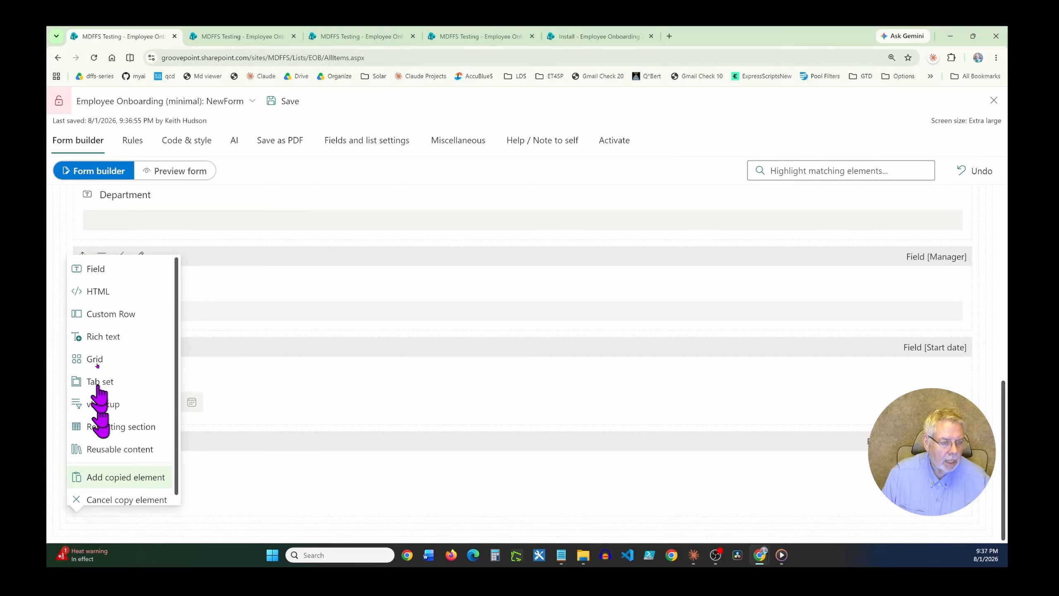
click(100, 270)
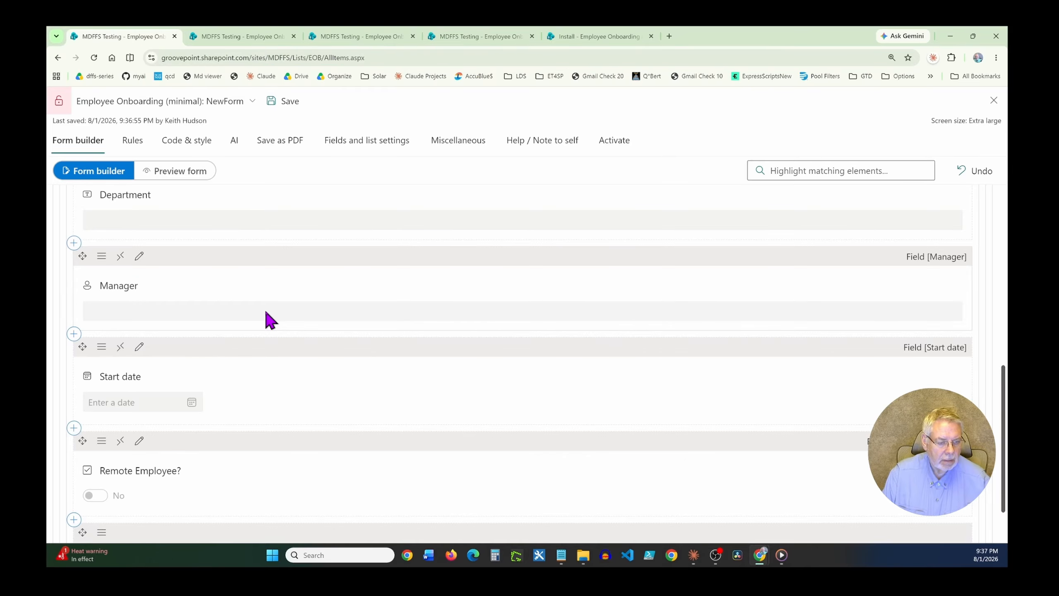
scroll(206, 497, down, 2)
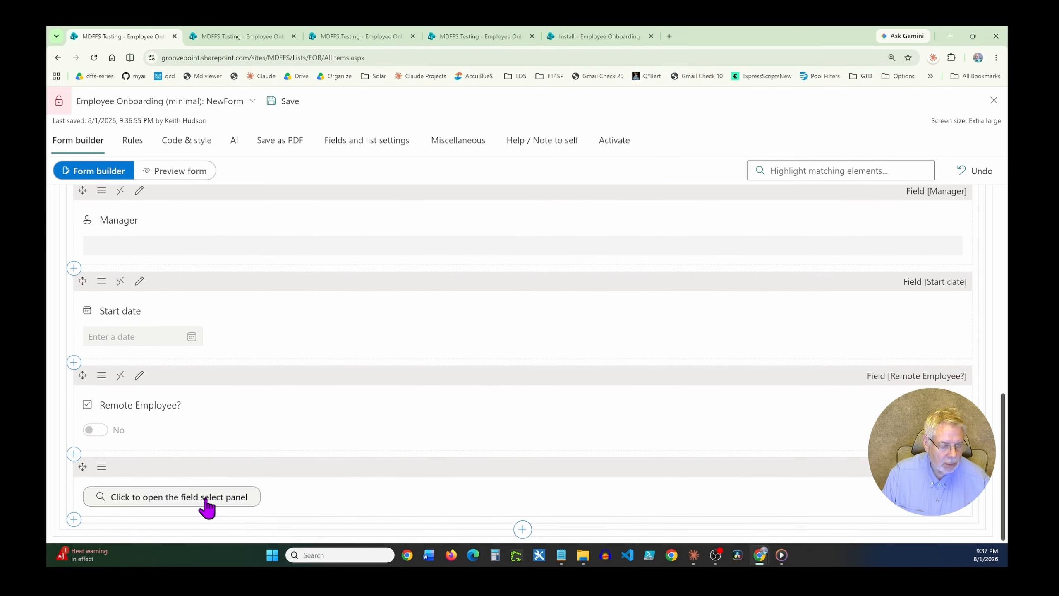
click(177, 496)
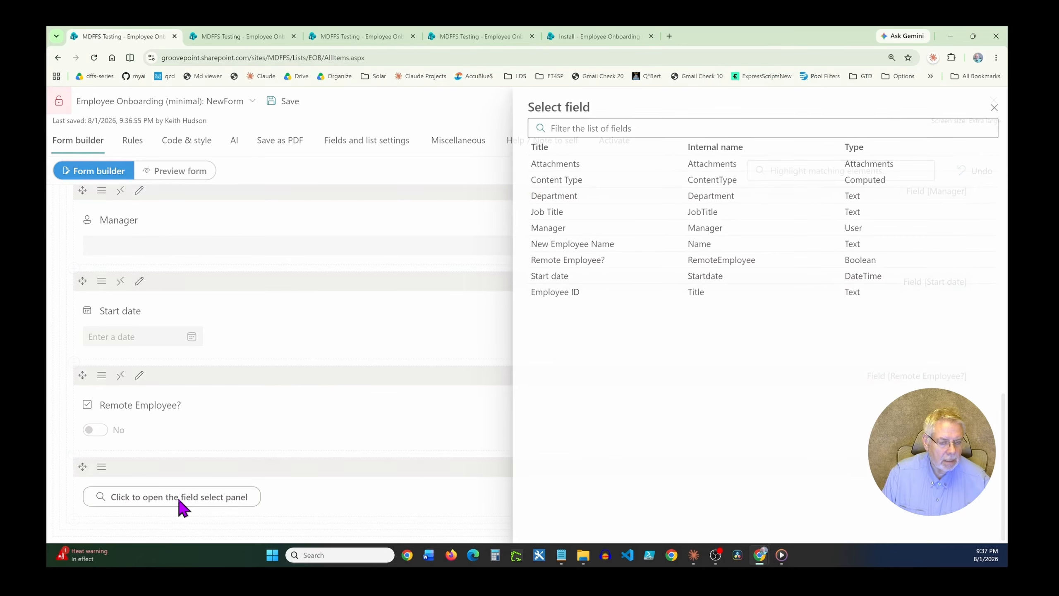
click(542, 171)
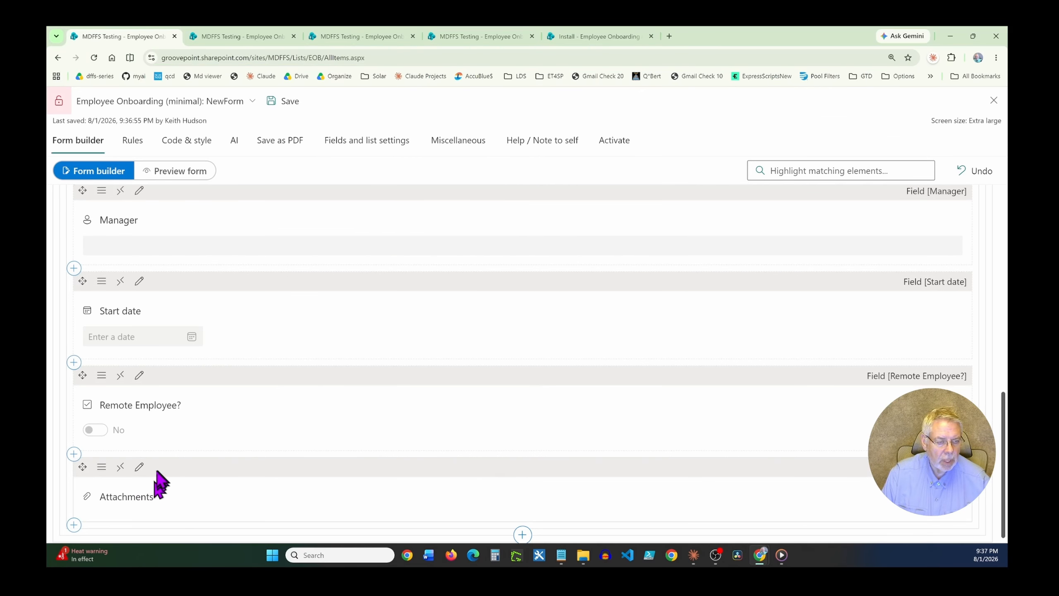
click(166, 175)
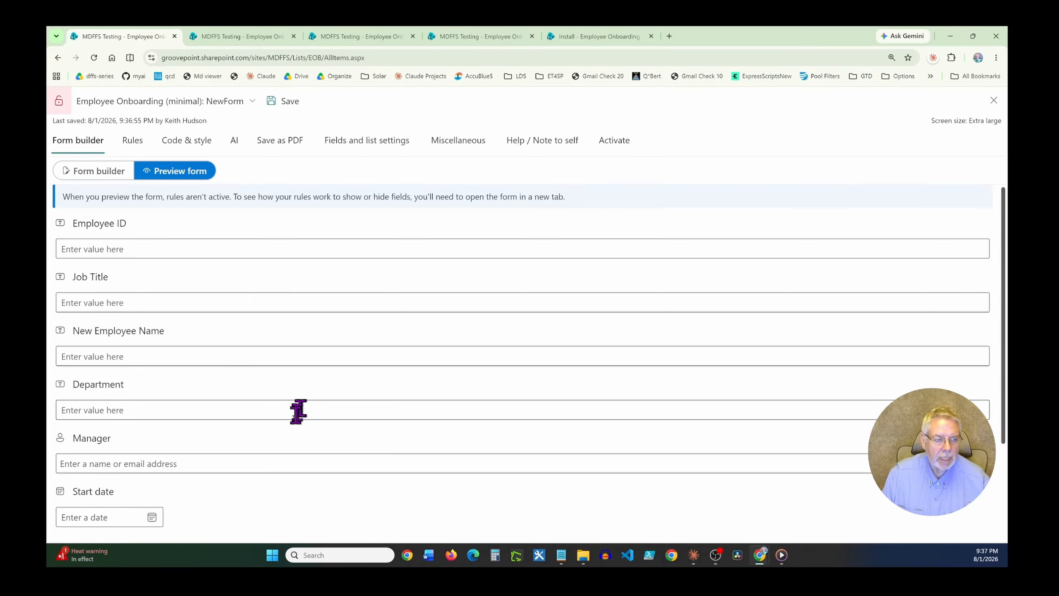
scroll(298, 412, down, 3)
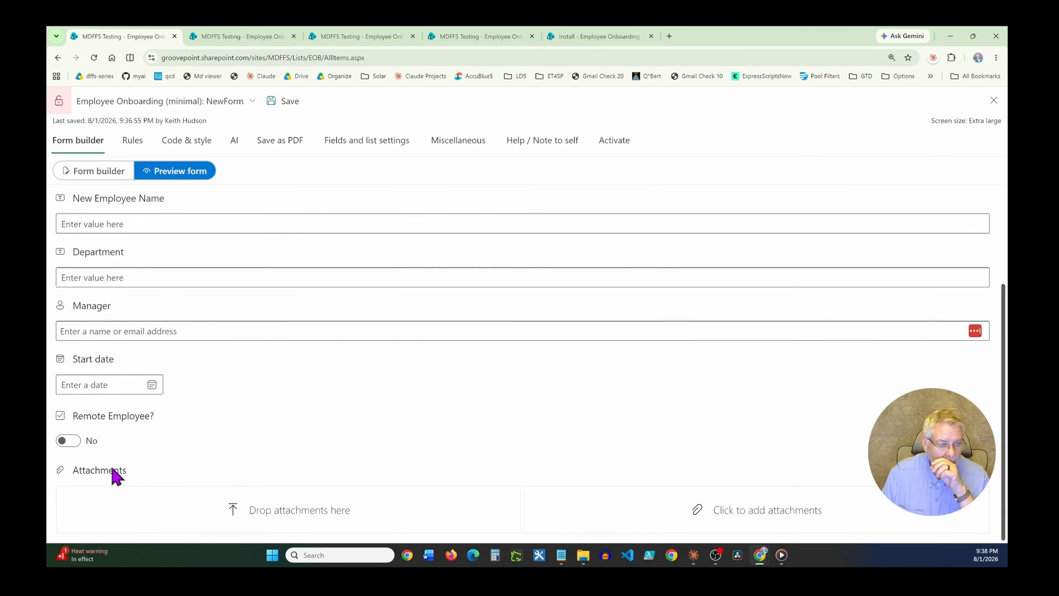
scroll(156, 234, up, 3)
scroll(155, 233, down, 3)
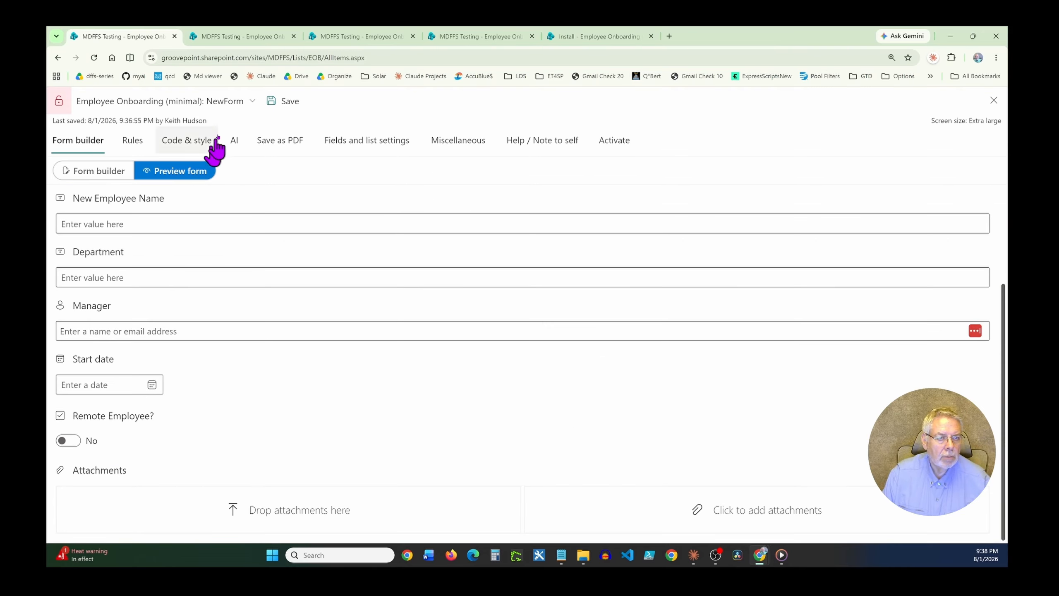
- Restore the NewForm configuration from the stored restore point noted "Step 2" and view the form in the preview
click(253, 102)
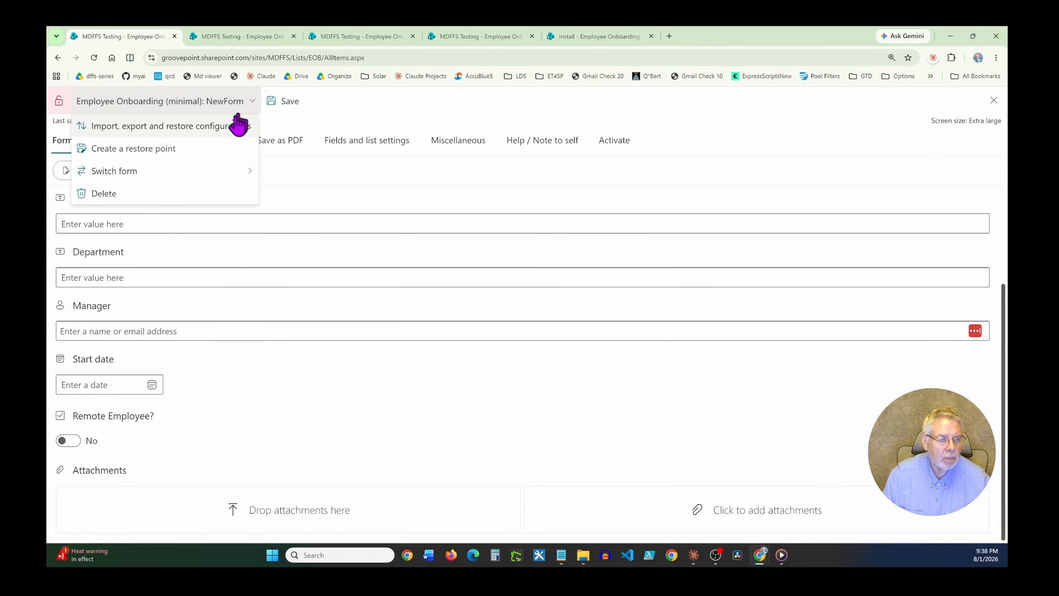
click(230, 125)
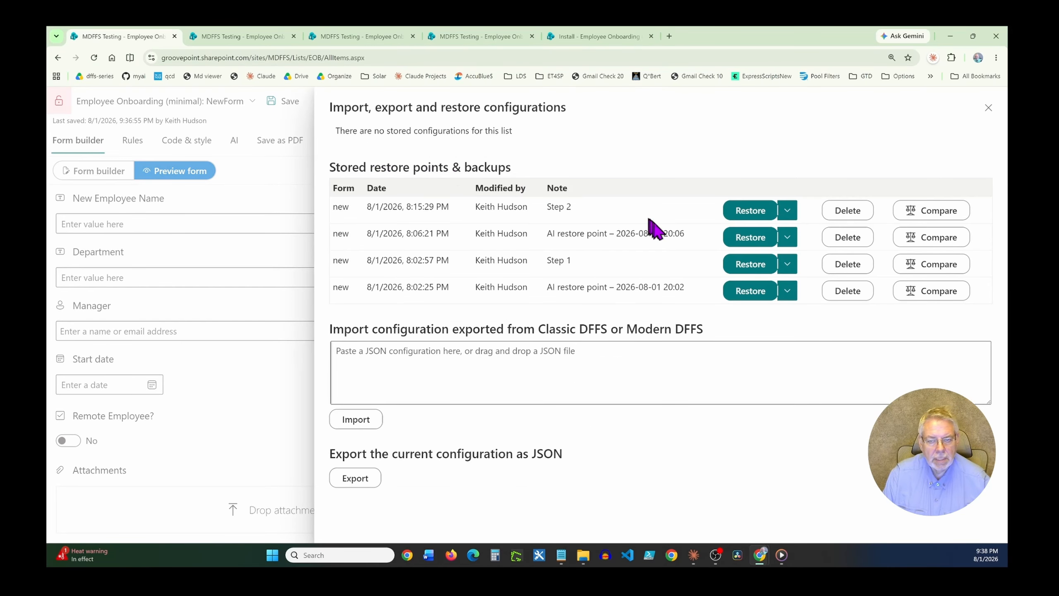
click(744, 212)
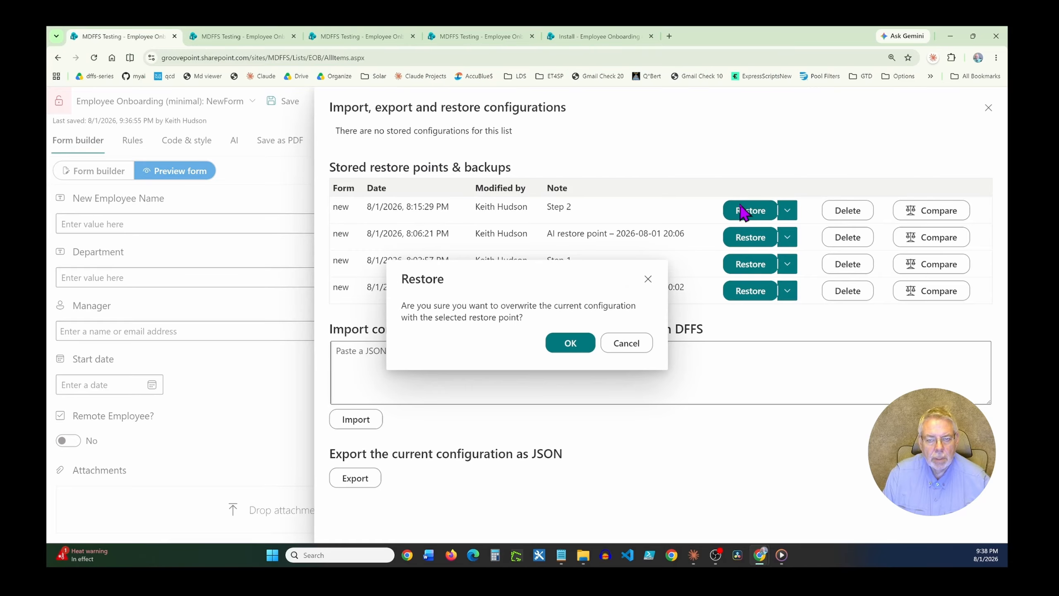
click(571, 344)
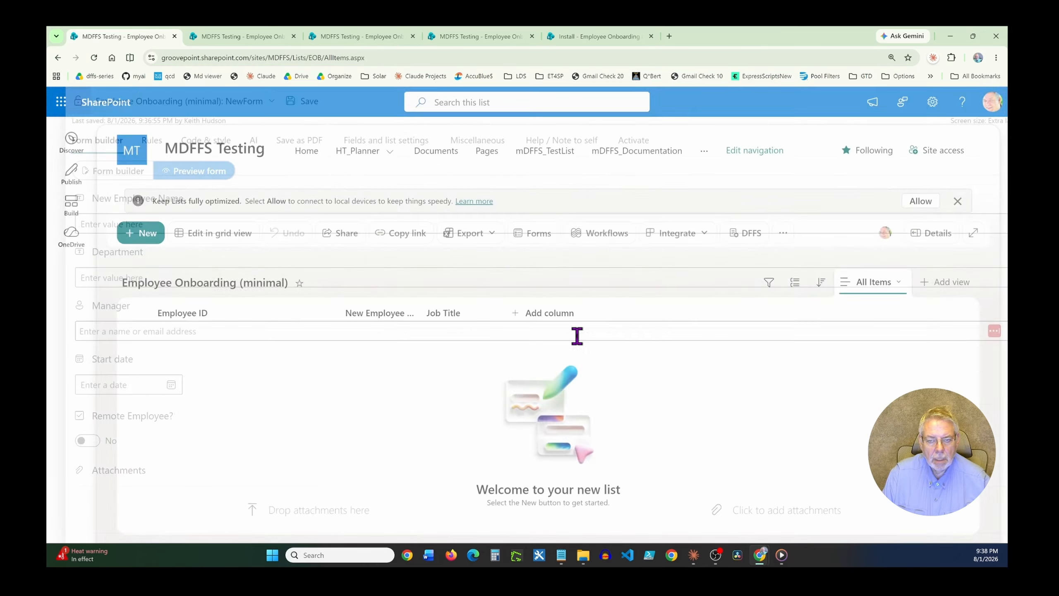
click(186, 178)
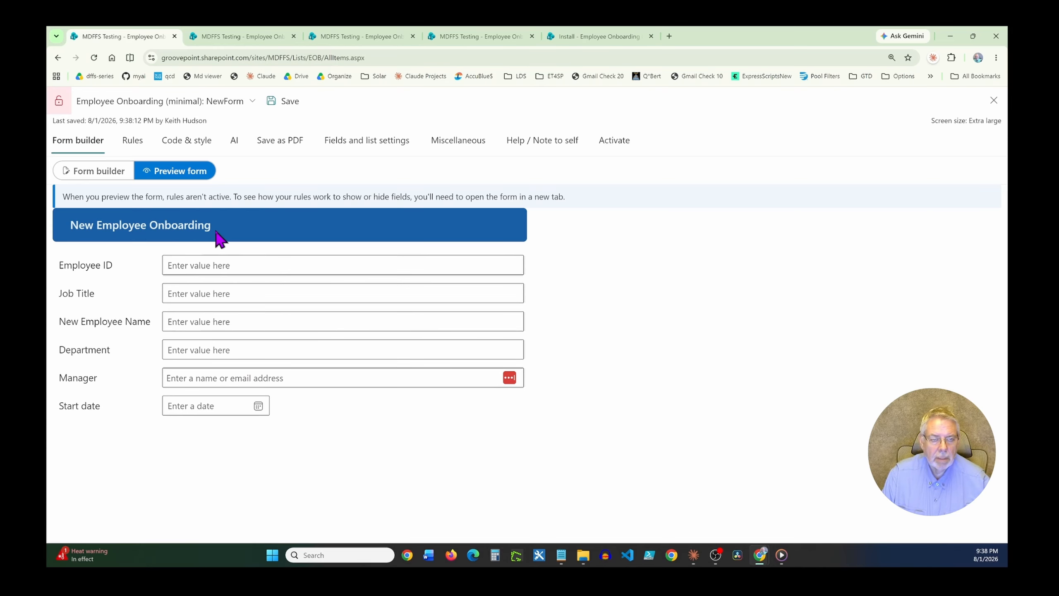
- Review the AI assistant's usage instructions and scope options, and return to the form preview
click(234, 140)
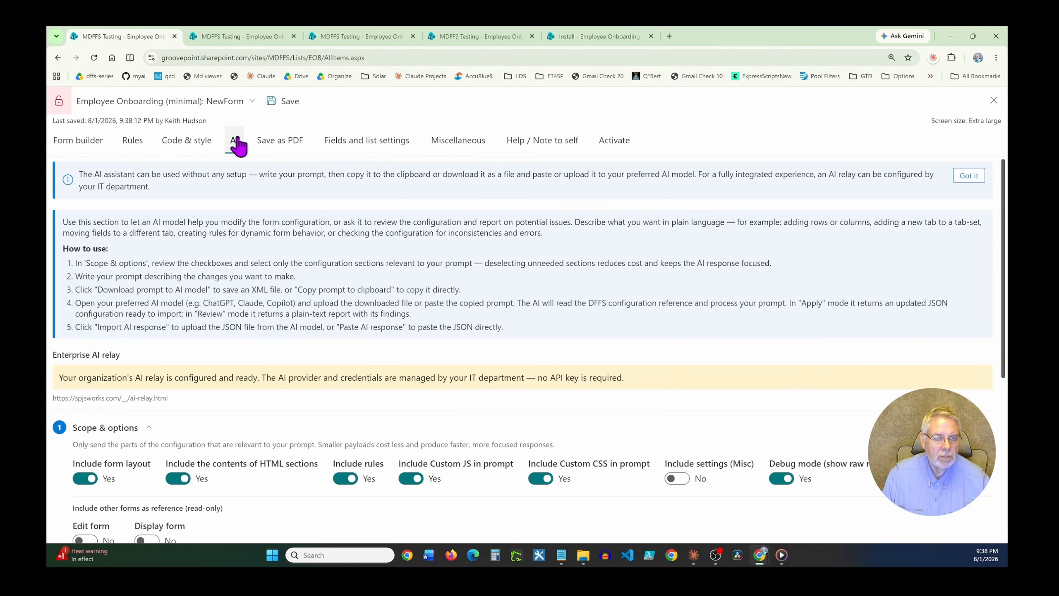
click(75, 141)
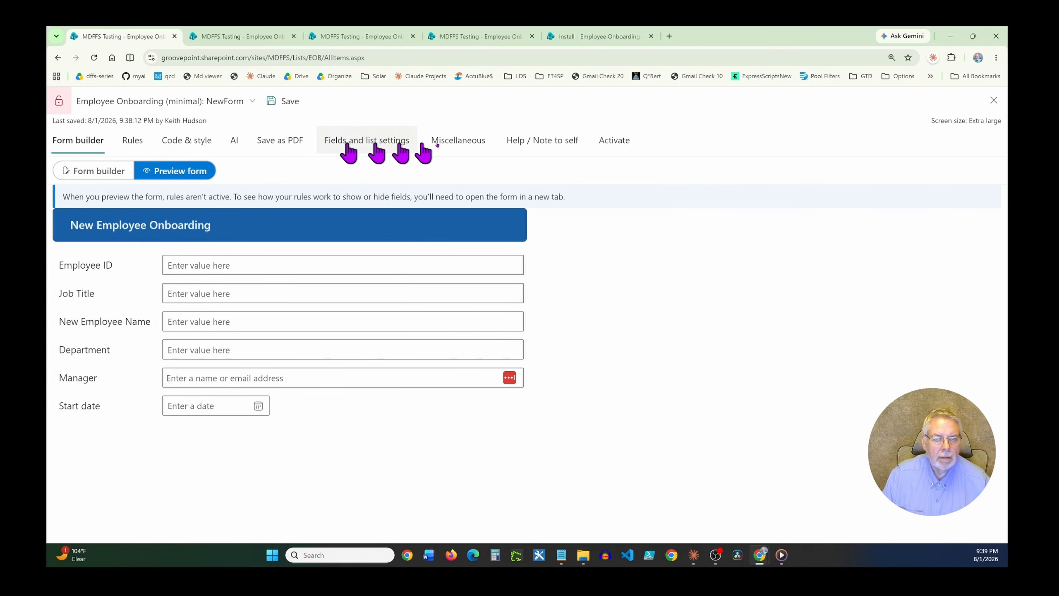
- Switch to the fourth browser tab's NewForm configuration and examine its column layout in the form builder
click(239, 38)
click(344, 38)
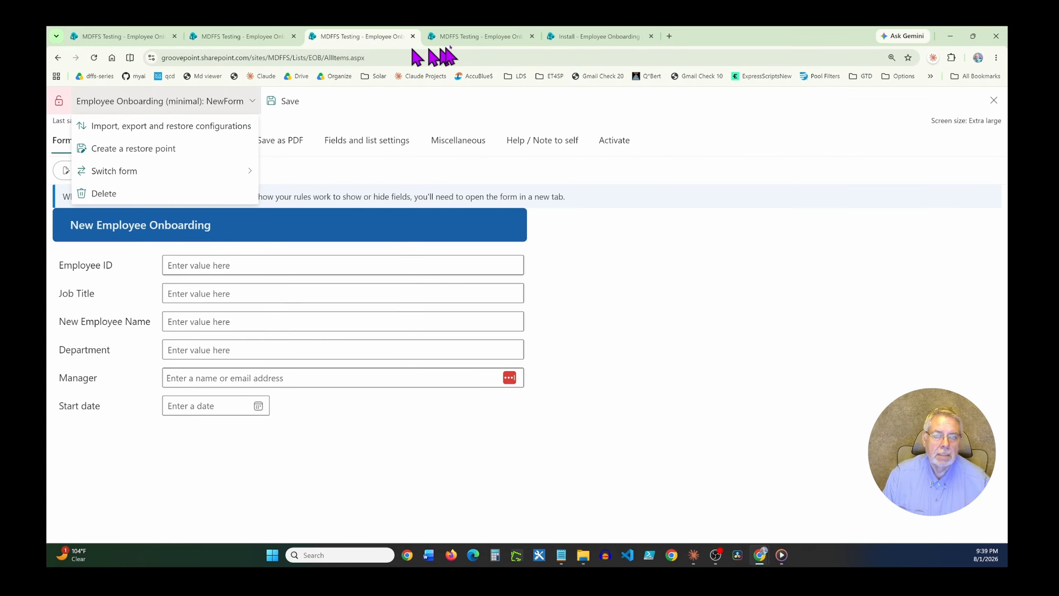
click(478, 40)
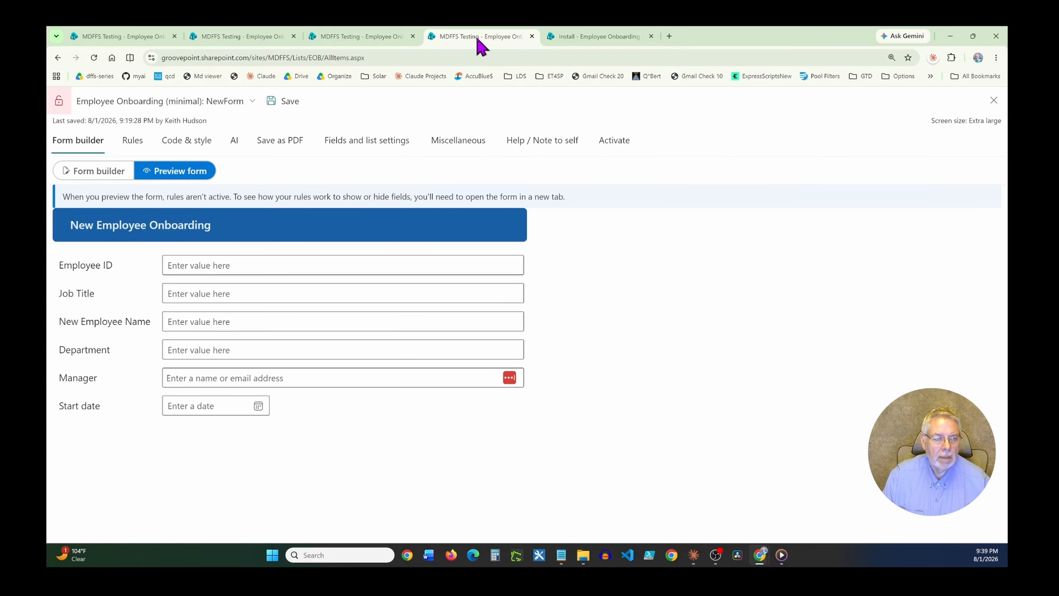
click(117, 184)
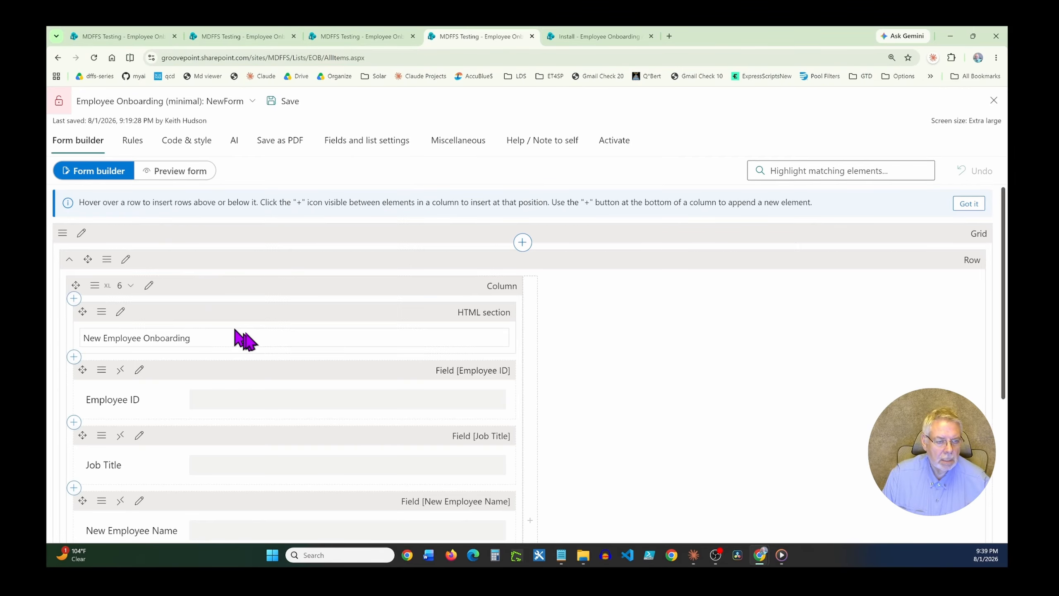
scroll(297, 313, down, 2)
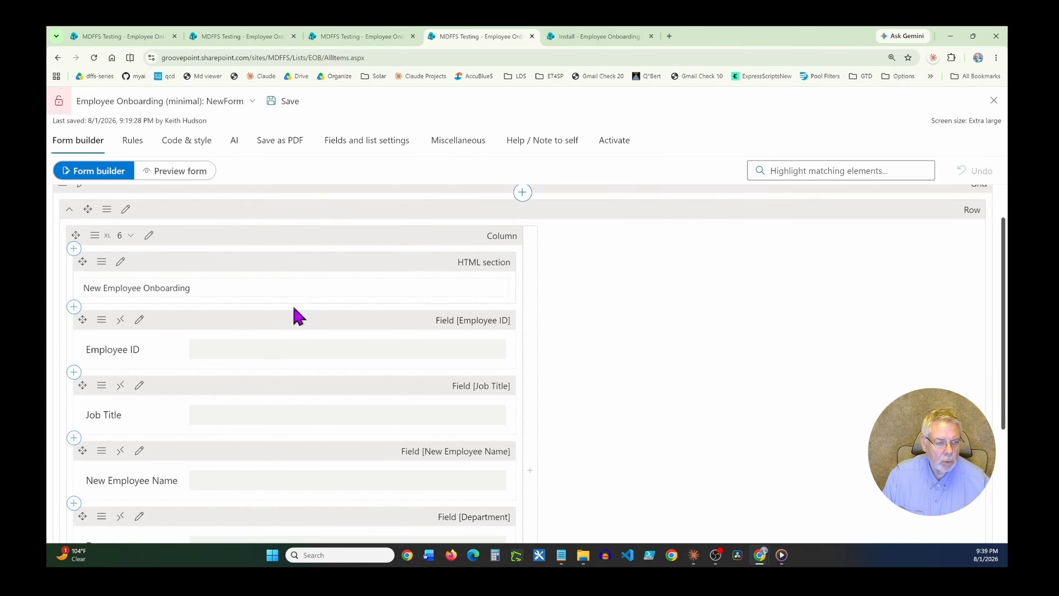
scroll(297, 316, up, 2)
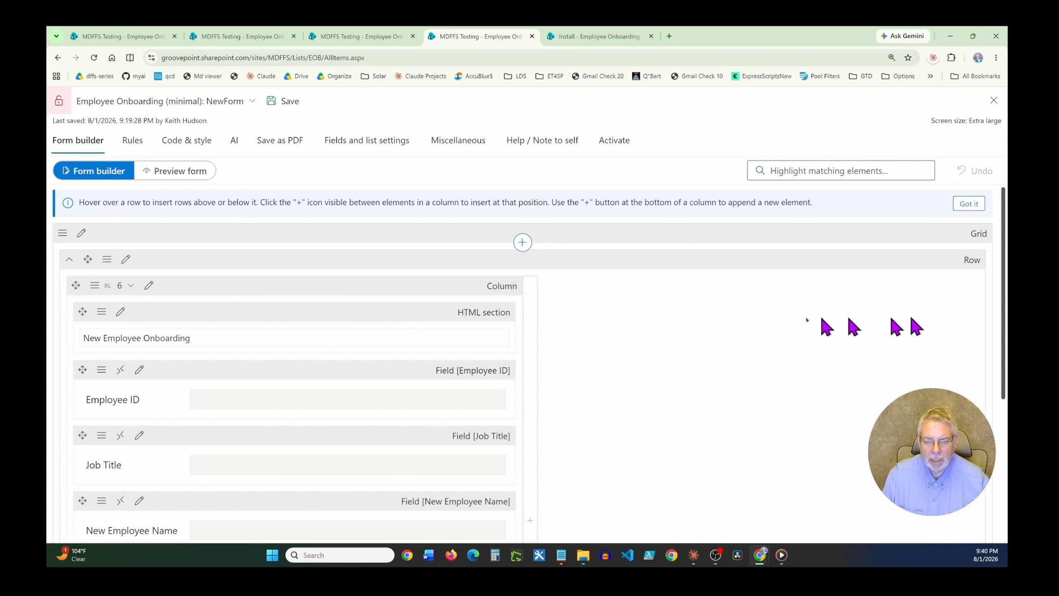
- Try a width of 12 for the form's column in the form preview, and set the width back to 6
mouse_move(230, 299)
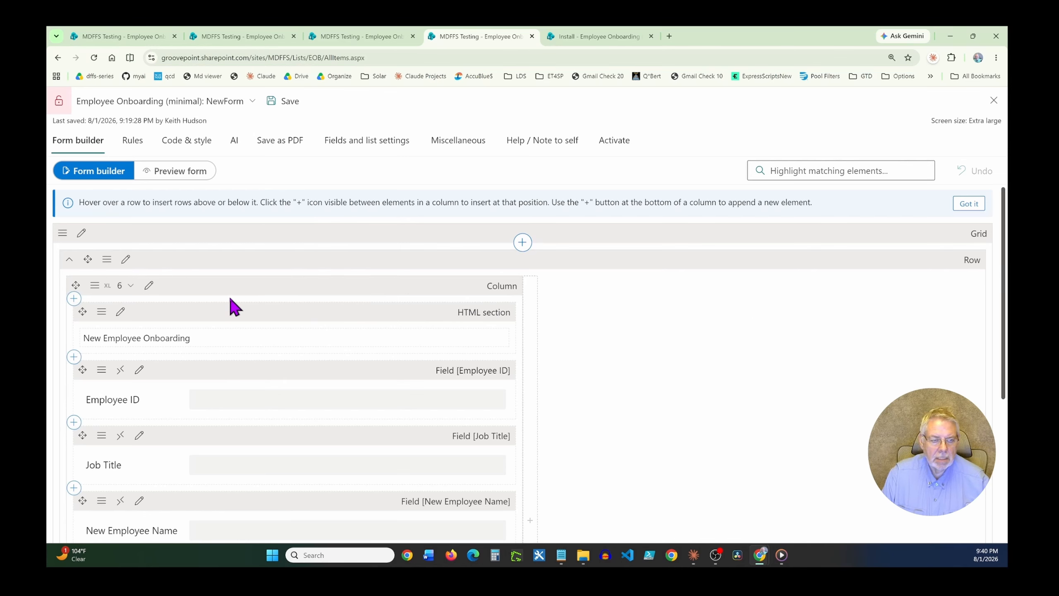
click(128, 286)
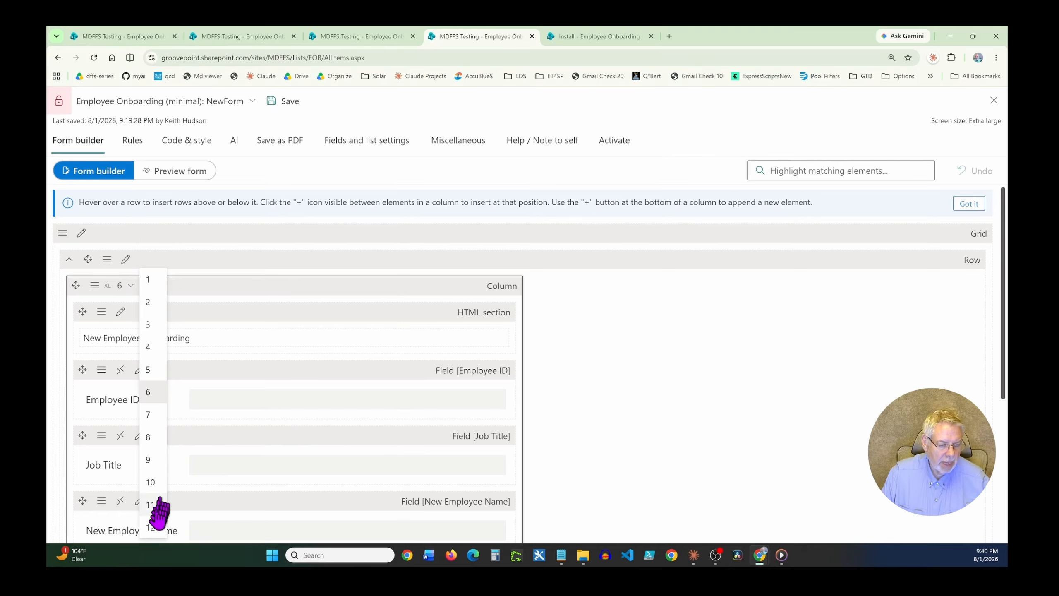
click(151, 528)
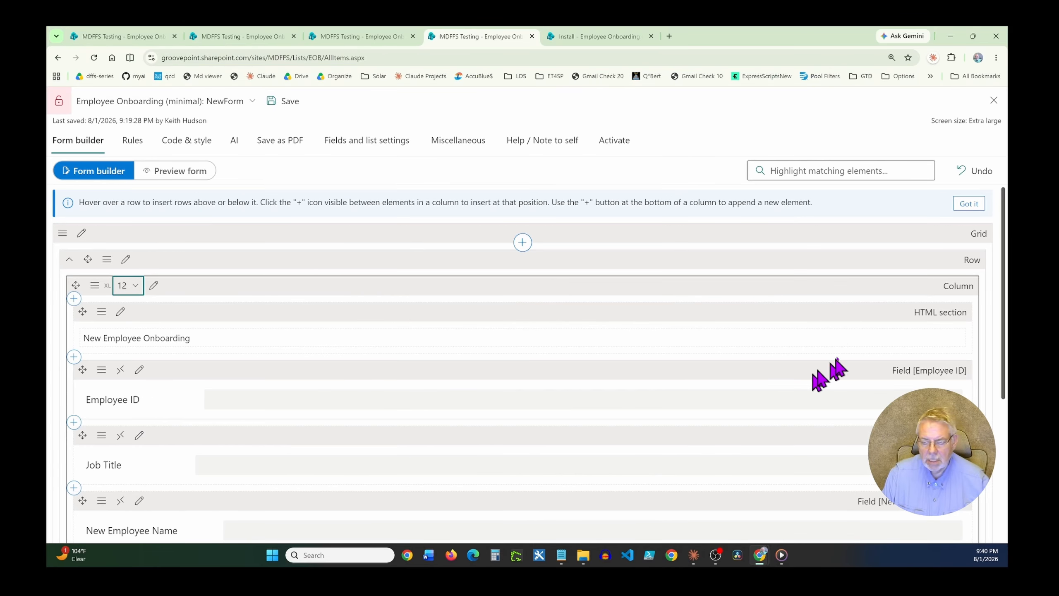
click(180, 171)
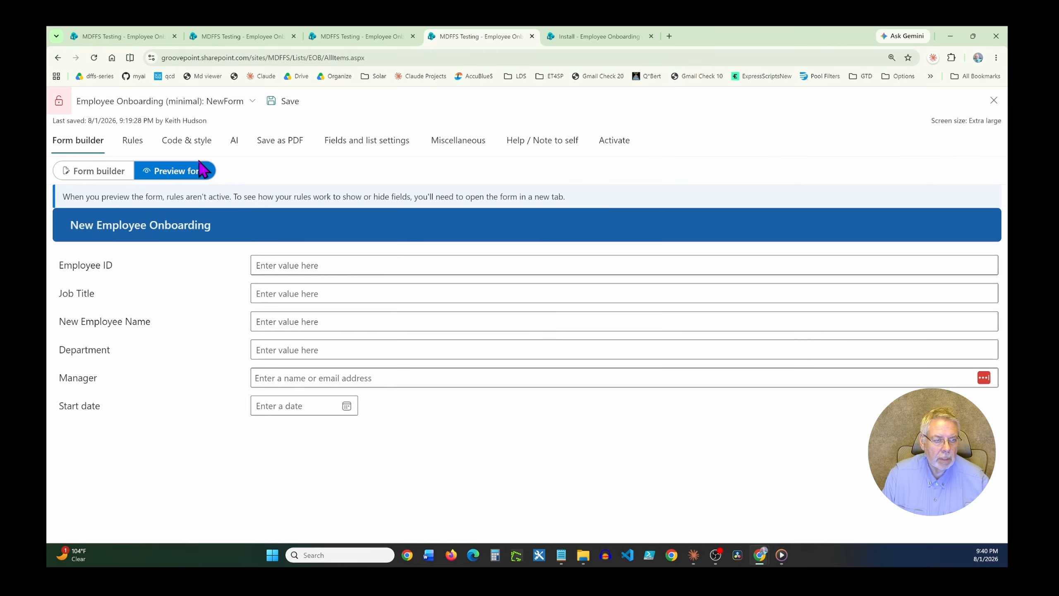
click(104, 170)
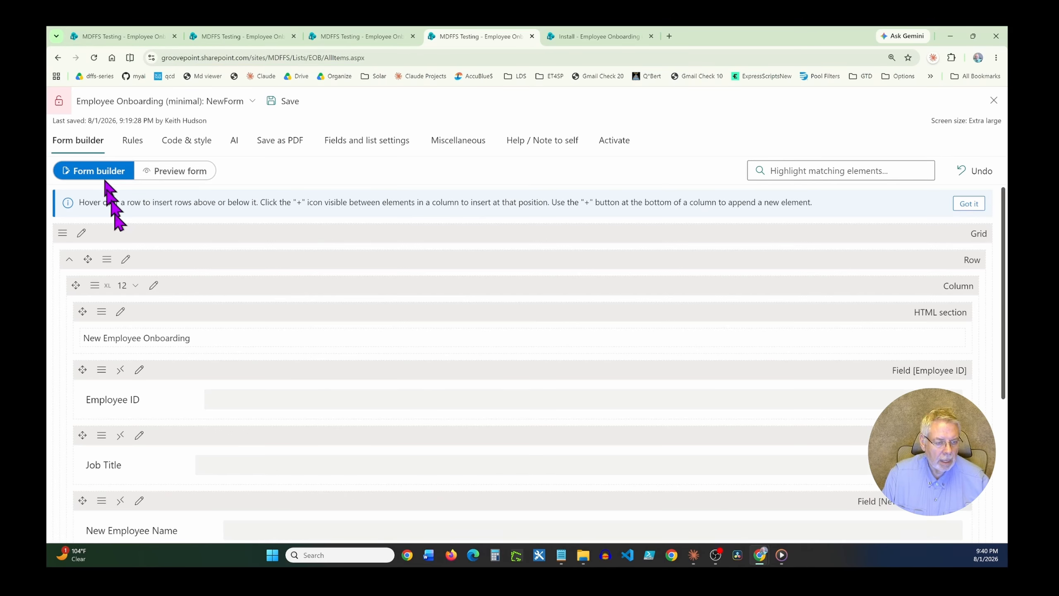
click(133, 287)
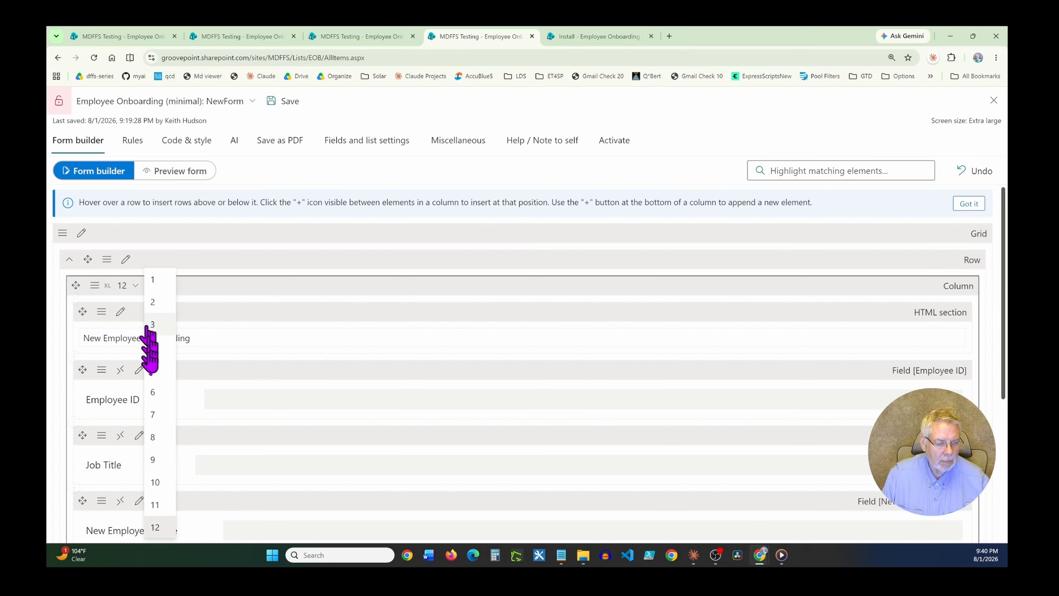
click(153, 394)
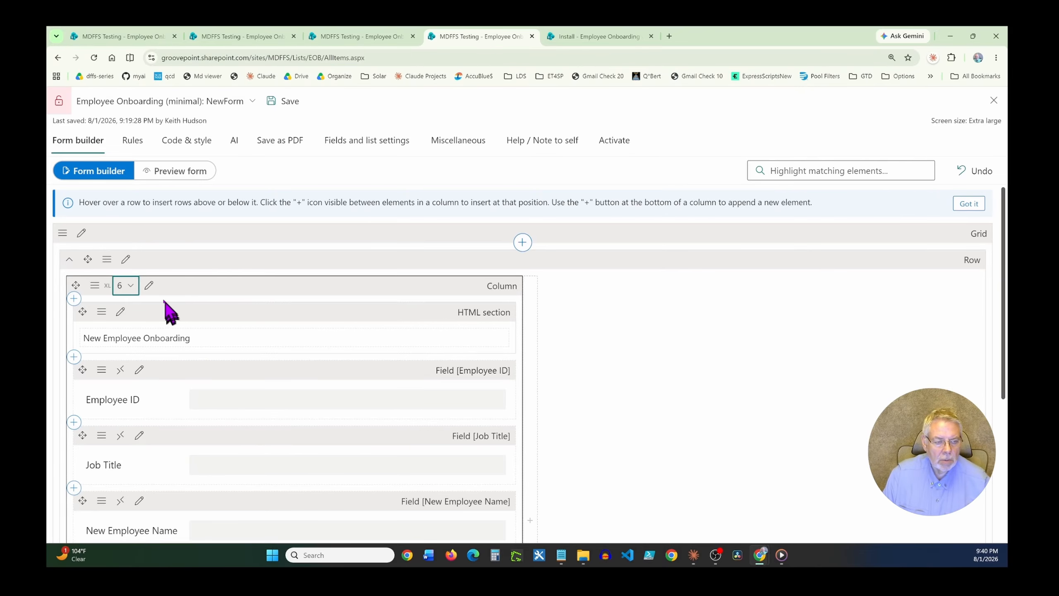
- Set the form column's width to 12 and split it into two columns
click(133, 288)
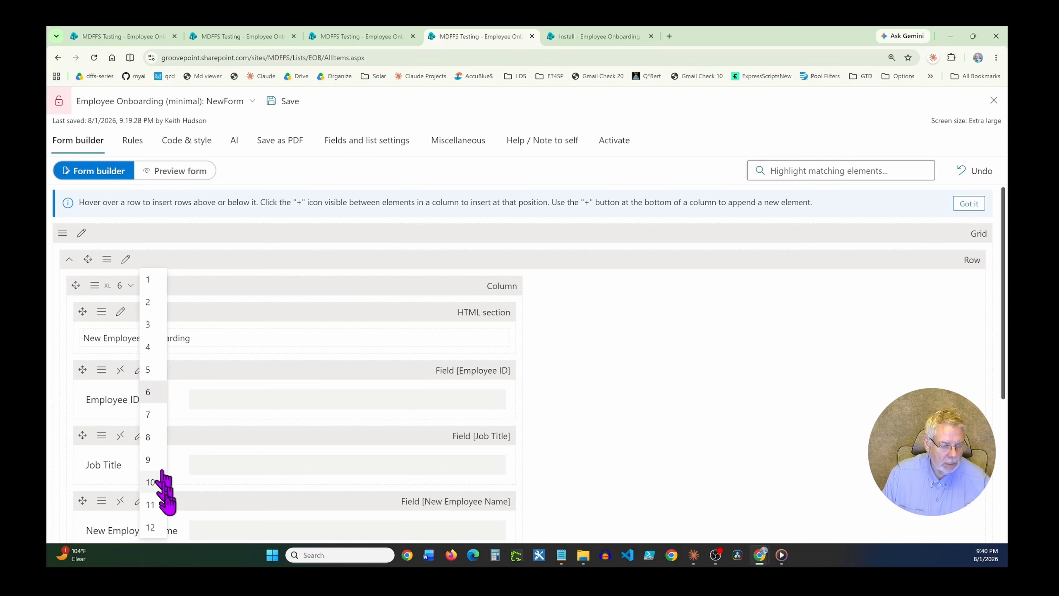
click(150, 528)
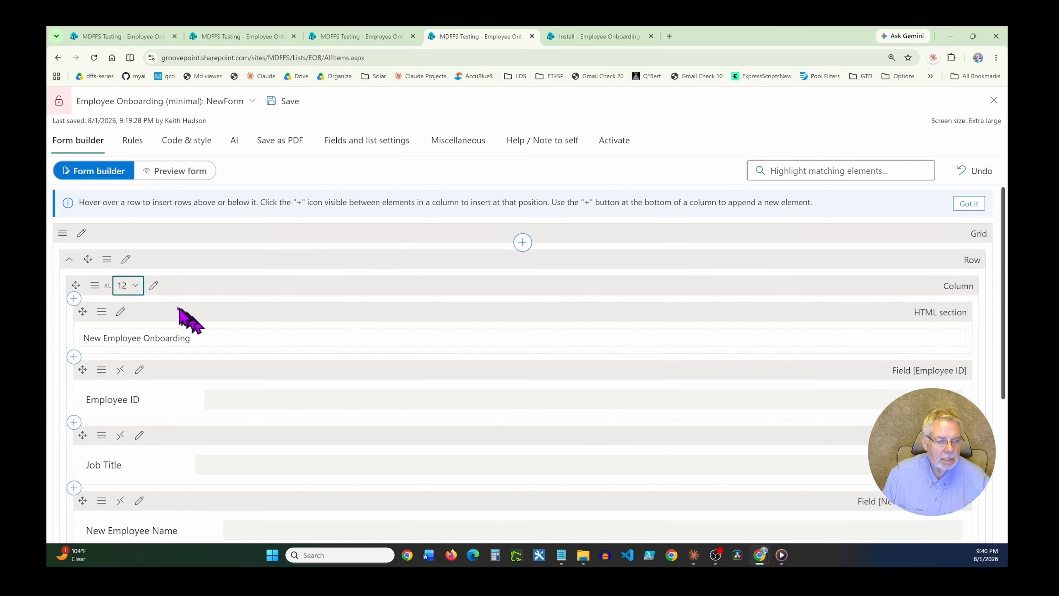
click(94, 286)
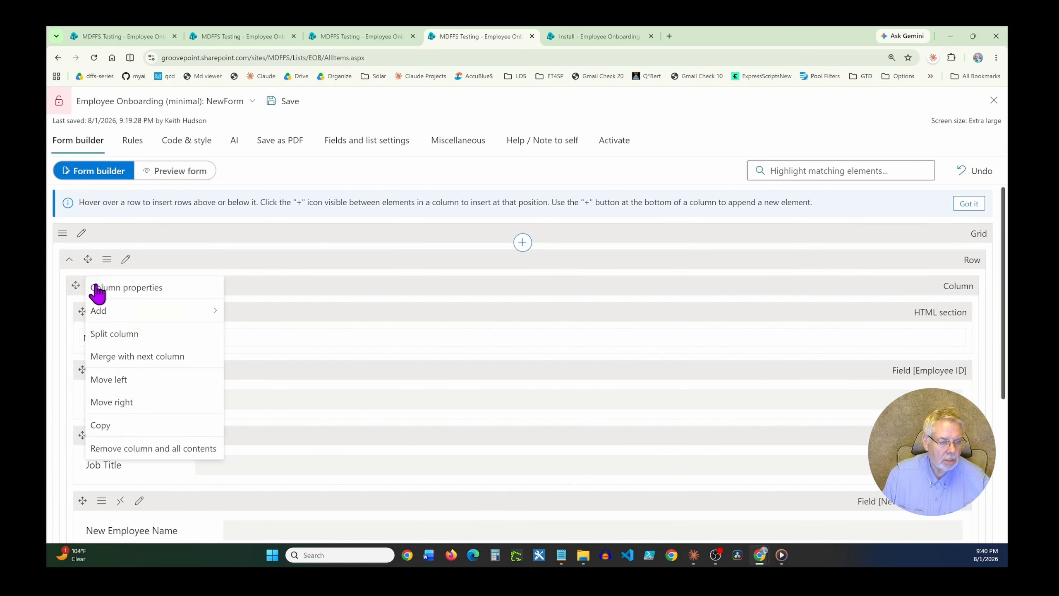
click(119, 335)
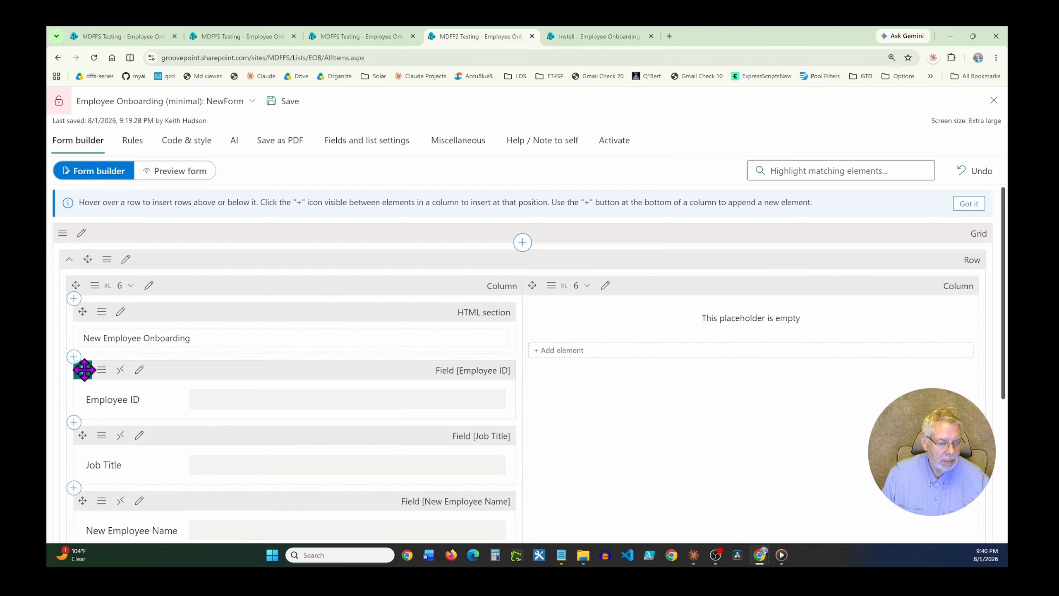
- Move the Employee ID and Job Title fields into the empty second column and check the layout in the form preview
drag(84, 369, 301, 397)
drag(529, 393, 666, 304)
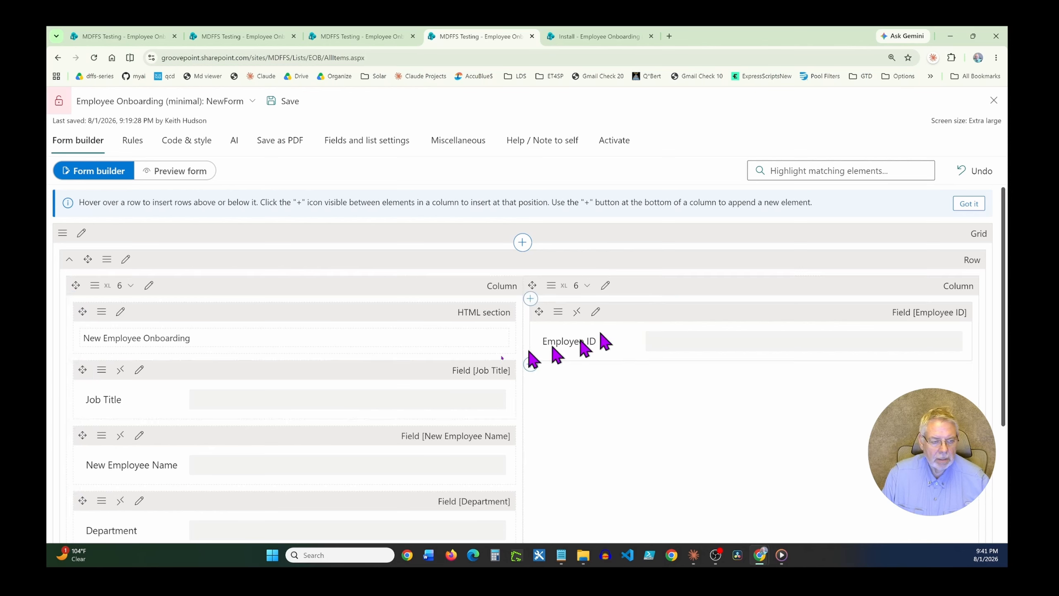
drag(83, 369, 683, 366)
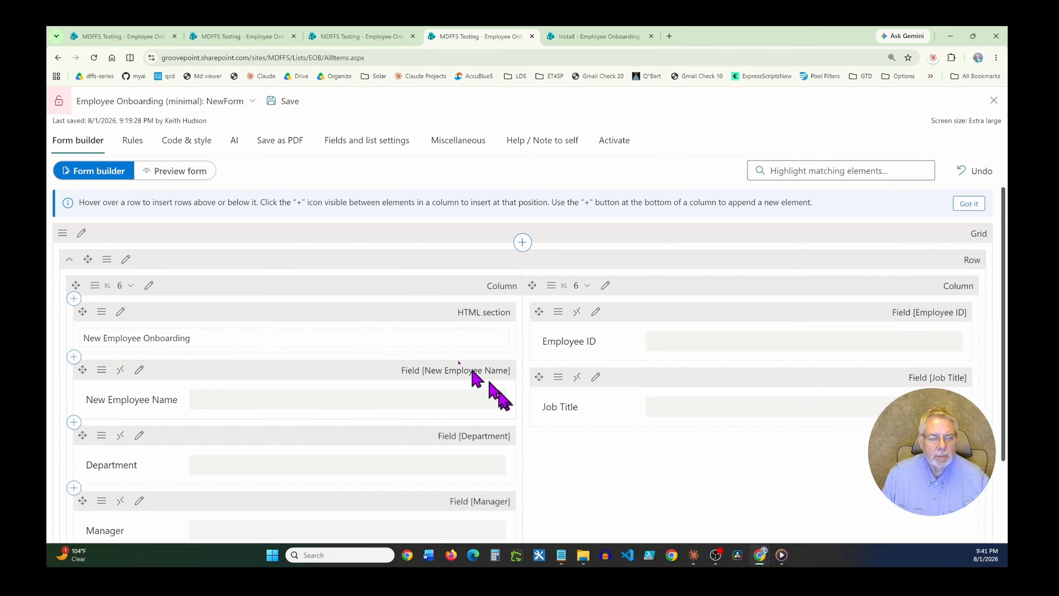
click(165, 172)
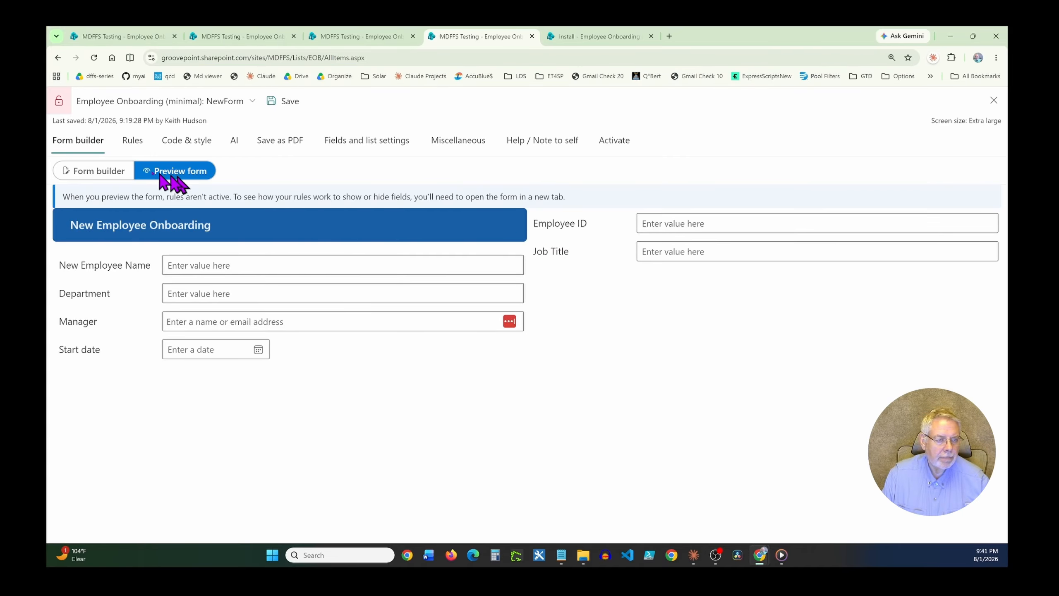
click(98, 172)
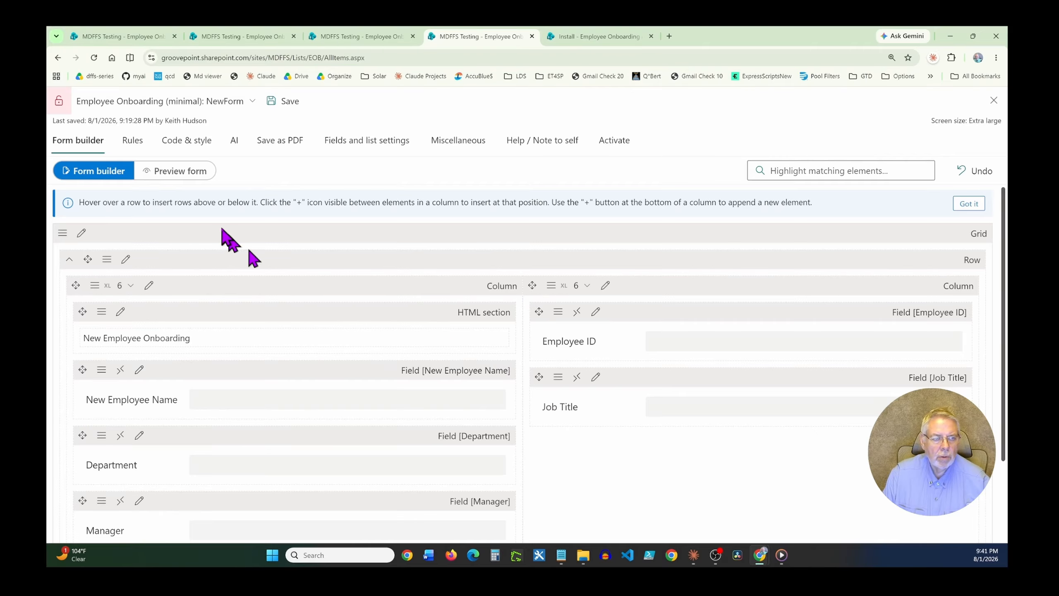
- Try to restore the stored "Step 2" restore point over the current NewForm configuration
click(192, 104)
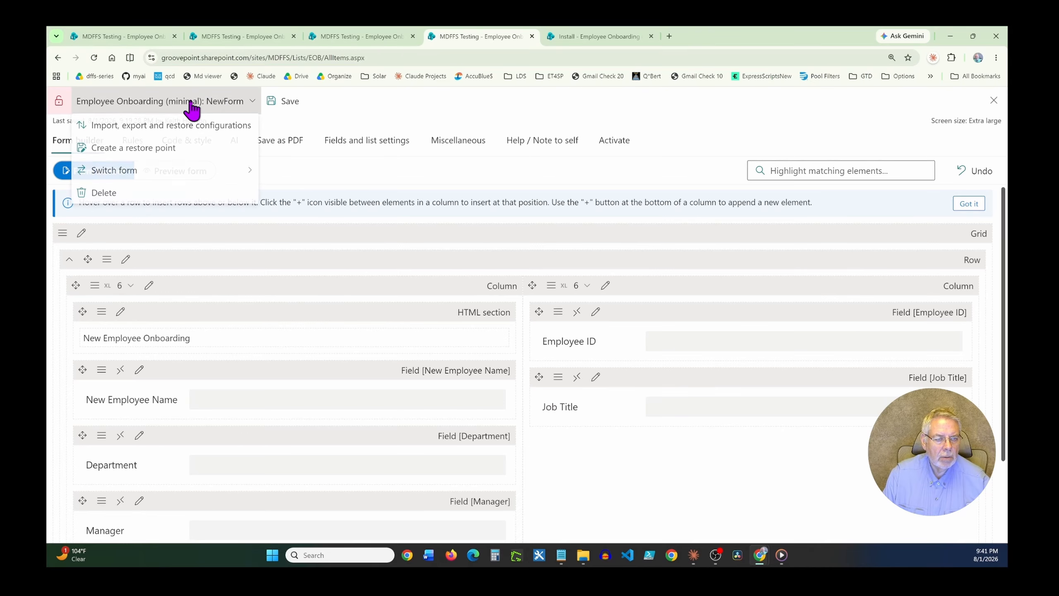
click(171, 127)
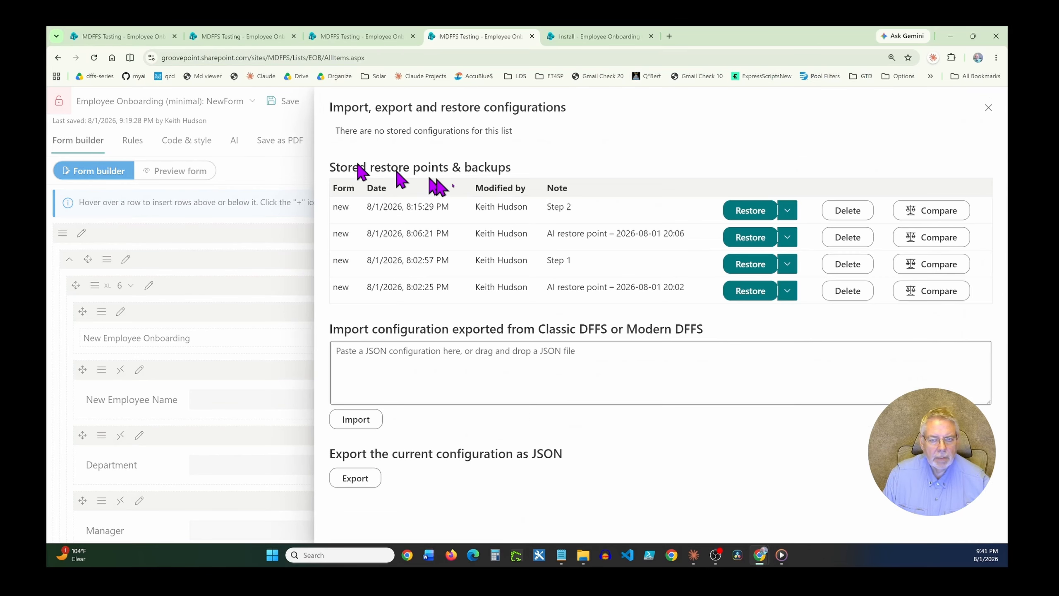
click(750, 211)
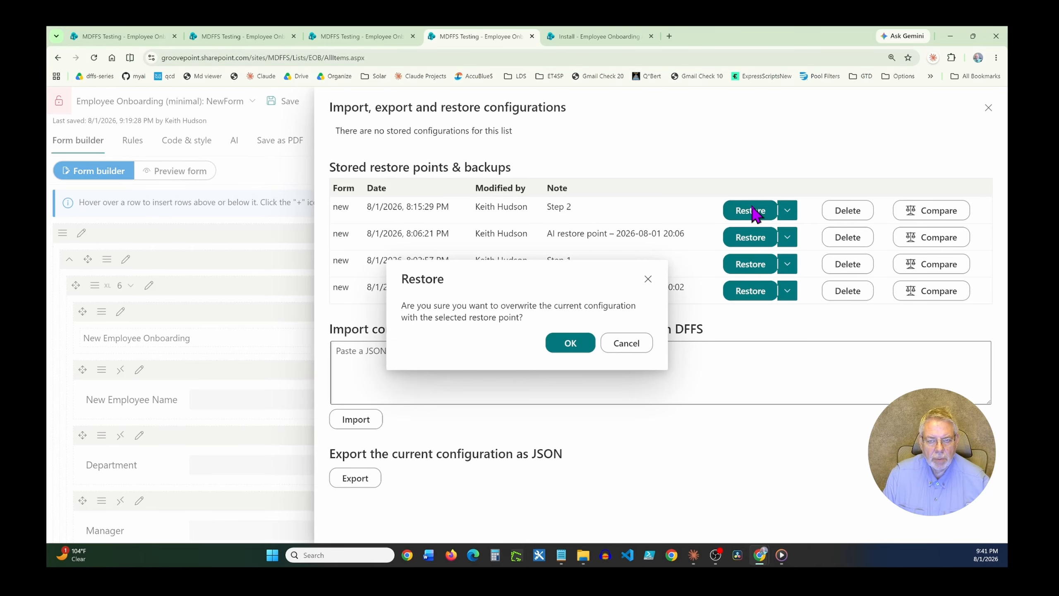
click(569, 344)
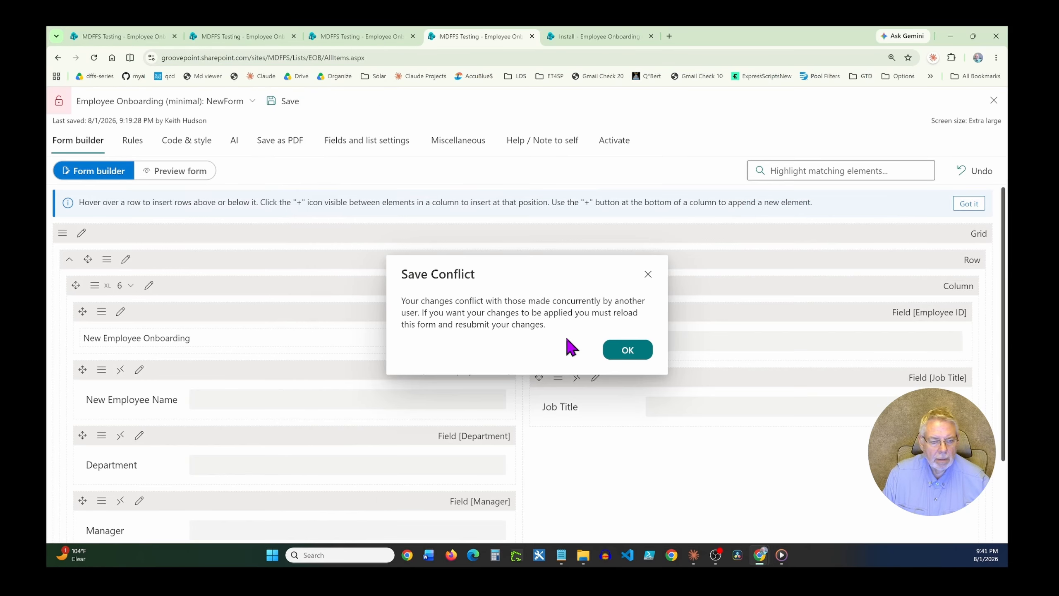
right_click(619, 350)
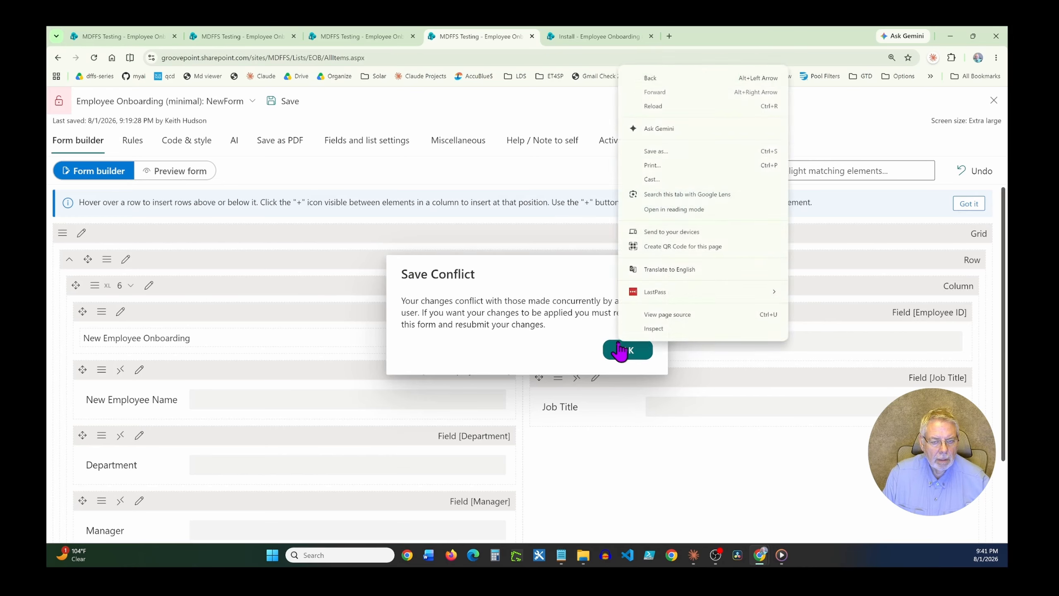
click(579, 342)
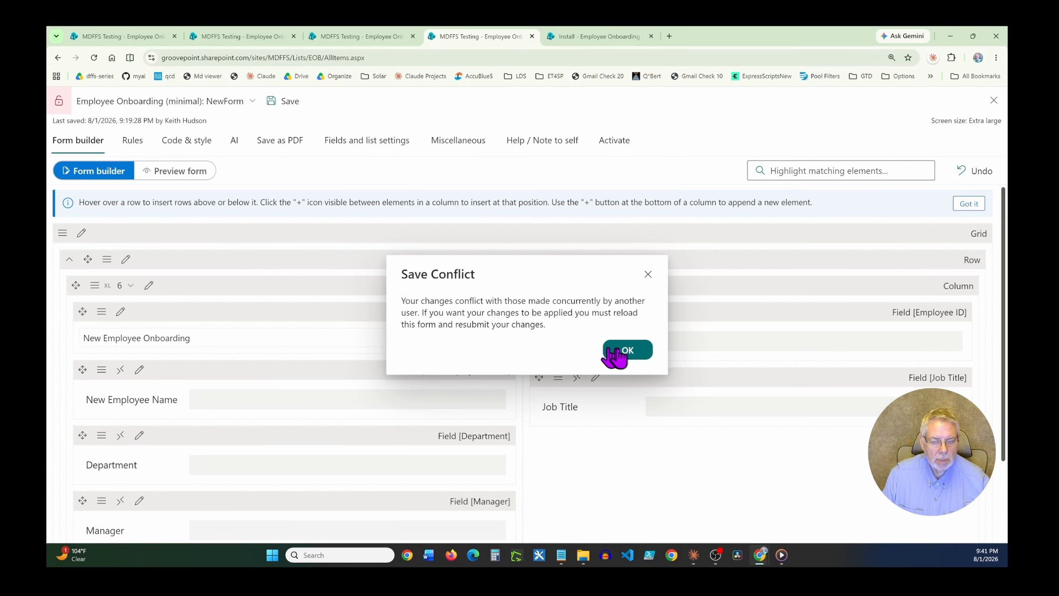
click(625, 351)
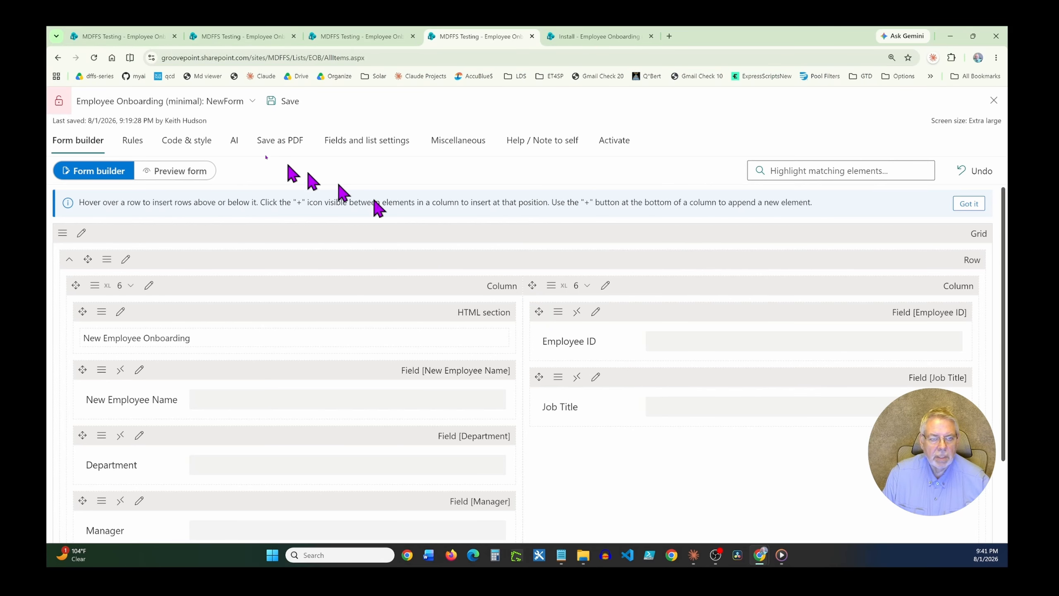
- Reload the list page, reopen the NewForm configuration in DFFS, and check its layout in the form preview
click(94, 58)
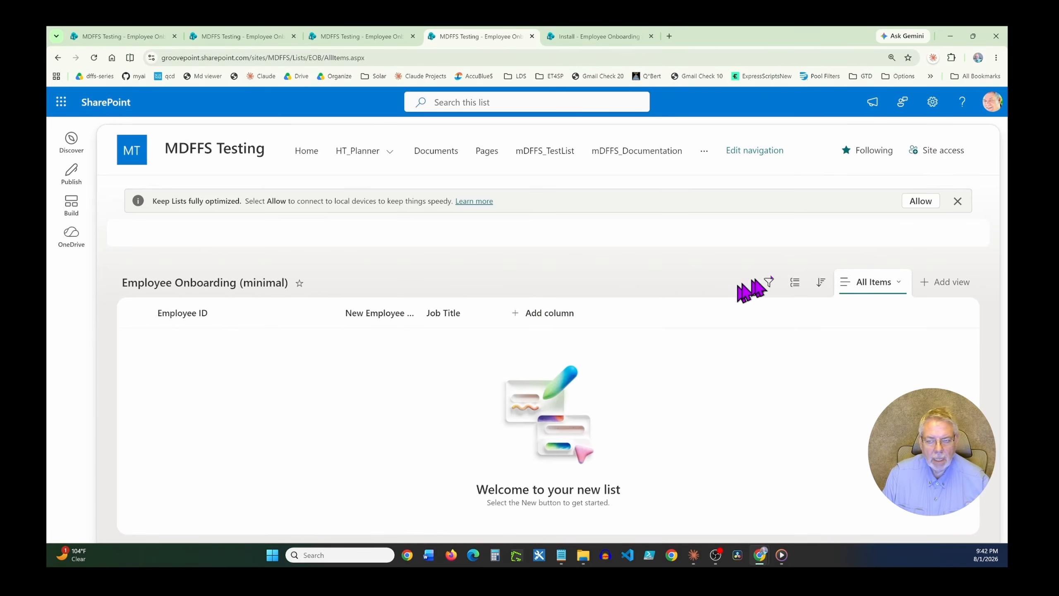
click(754, 236)
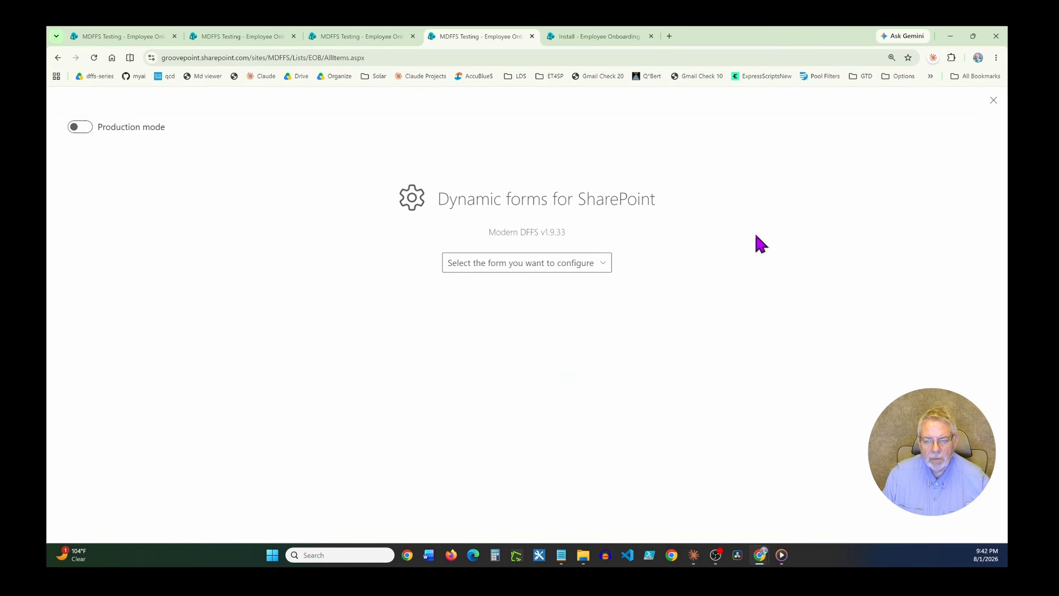
click(565, 269)
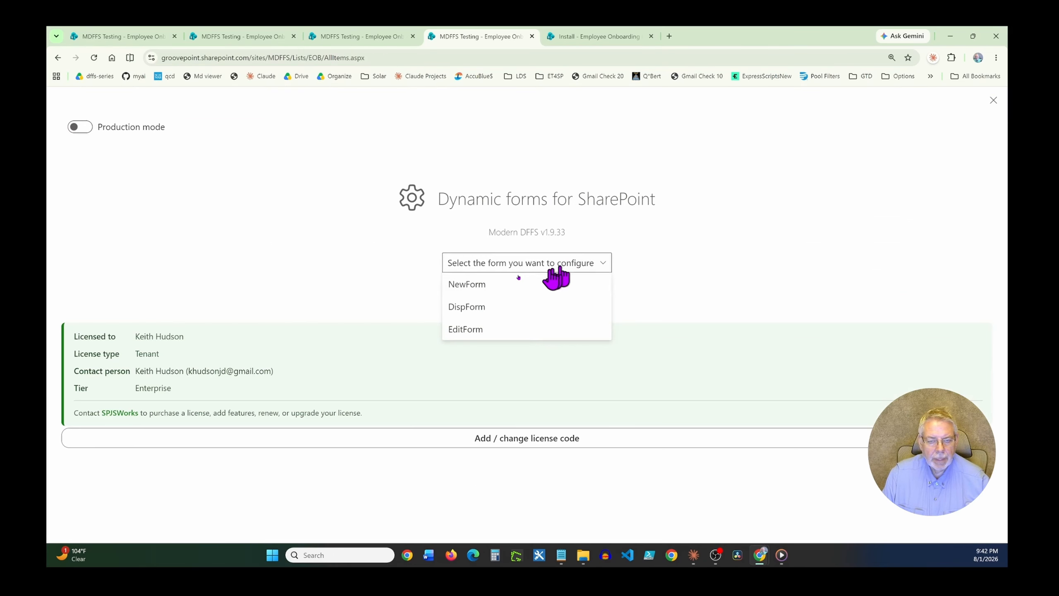
click(481, 290)
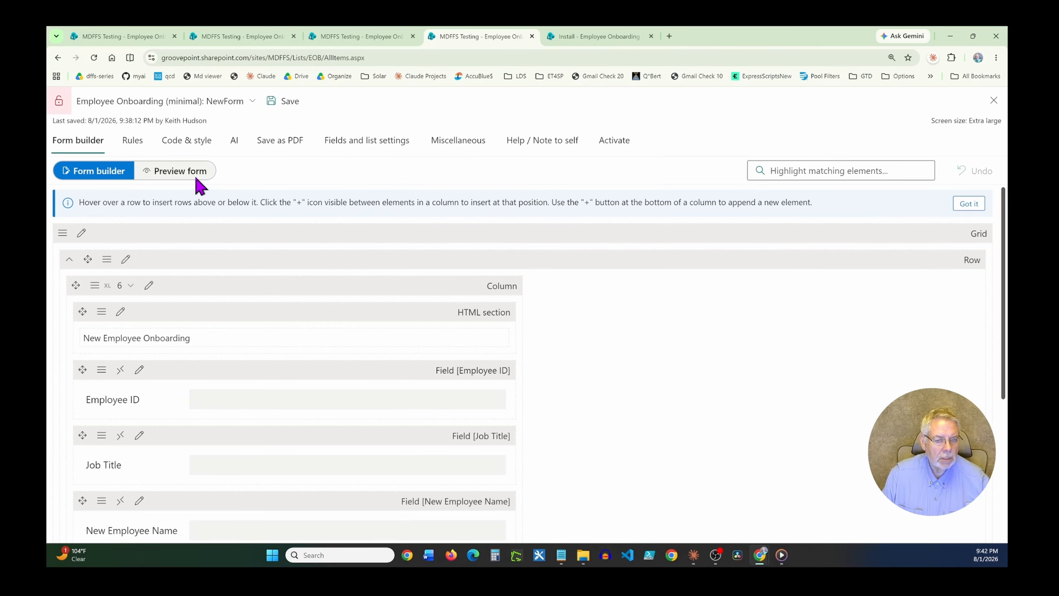
click(198, 177)
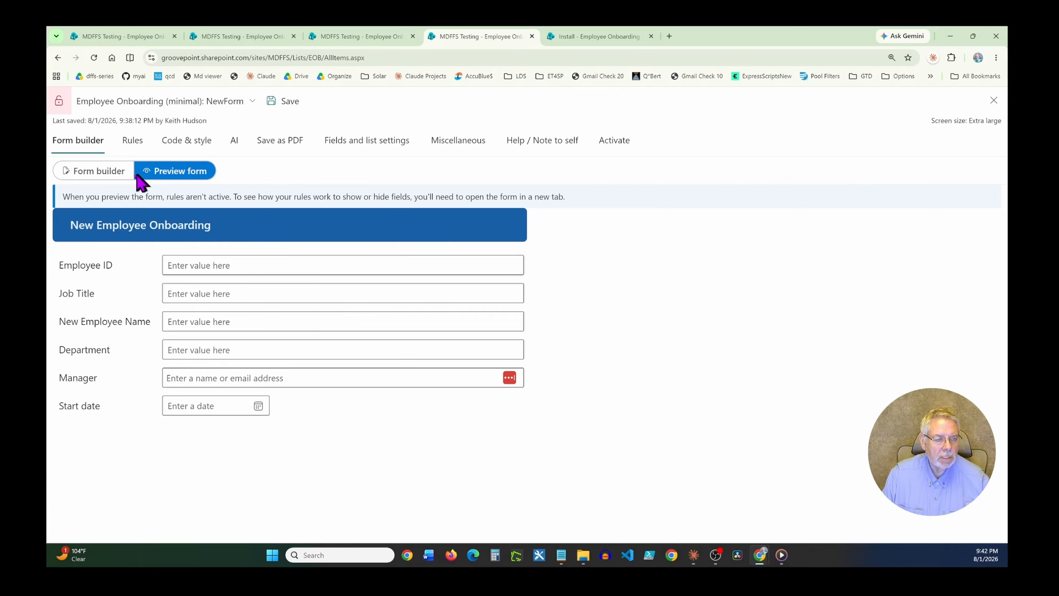
click(114, 179)
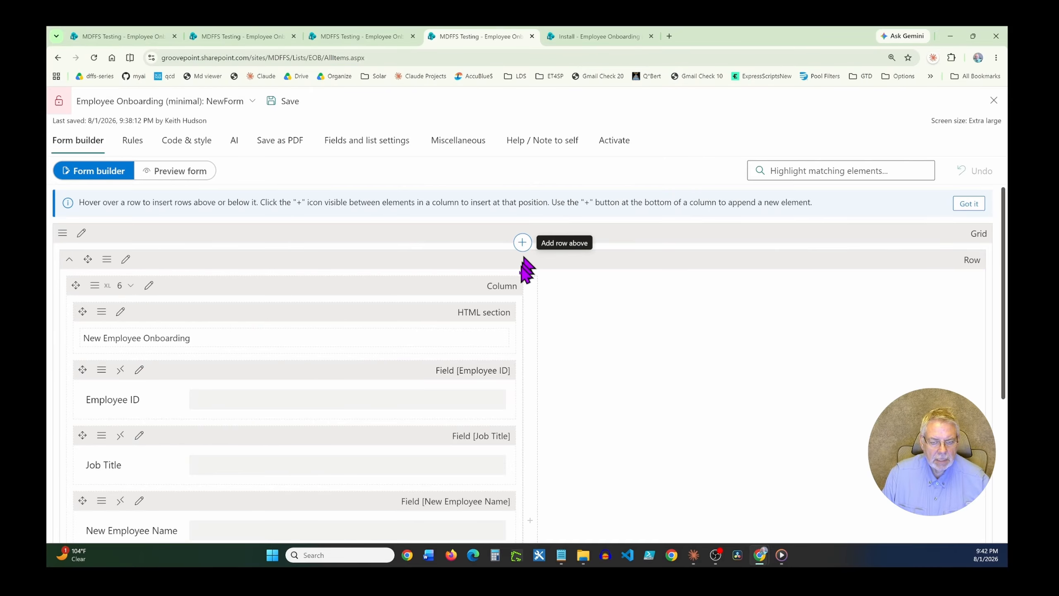
- Add a second column beside the existing form column, and remove that empty column again
scroll(520, 383, down, 5)
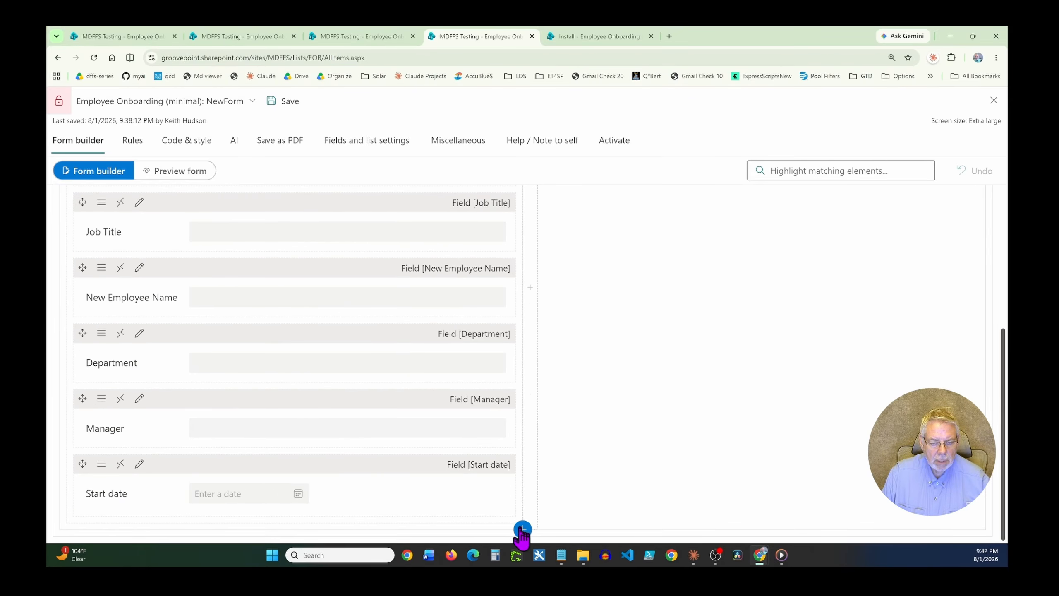
click(532, 295)
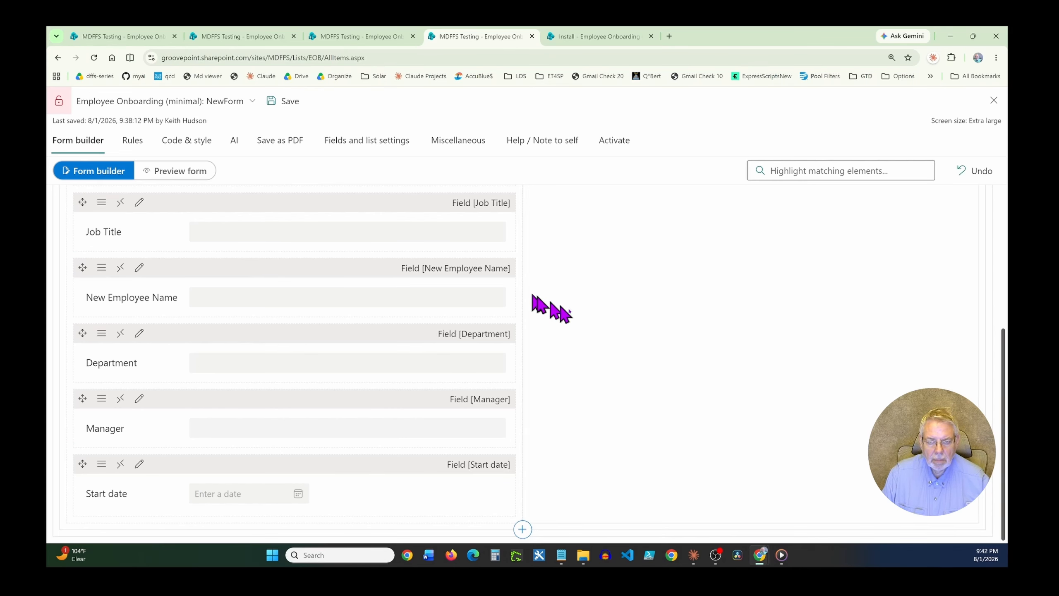
scroll(652, 346, up, 5)
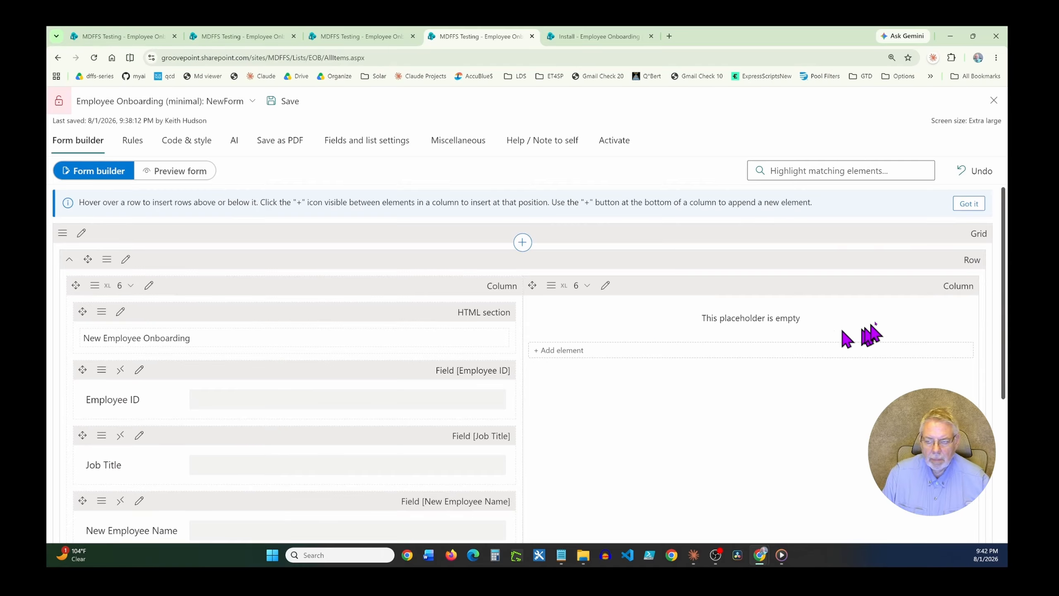
click(550, 286)
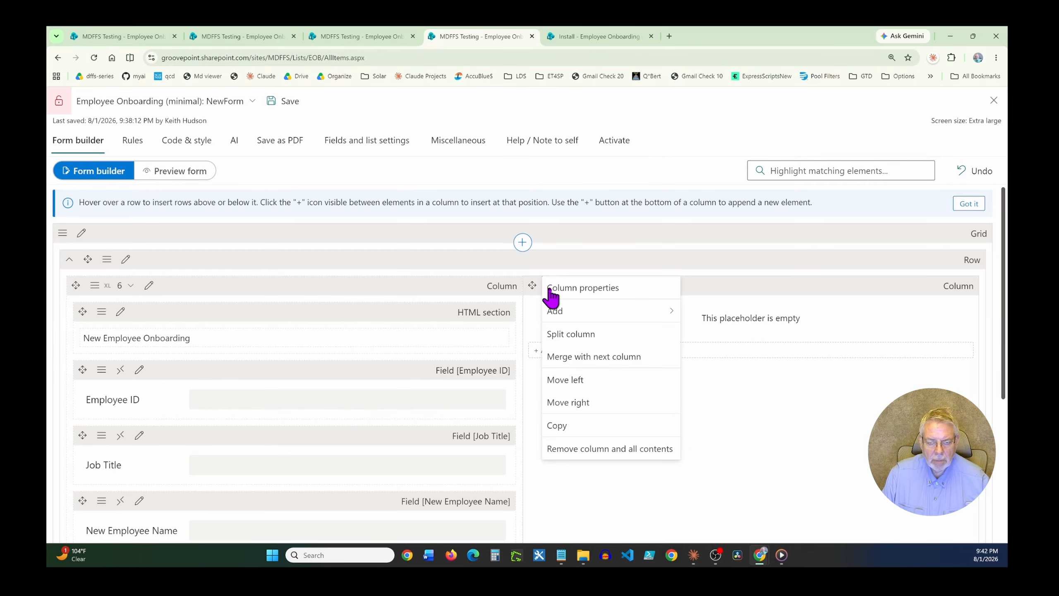
click(579, 449)
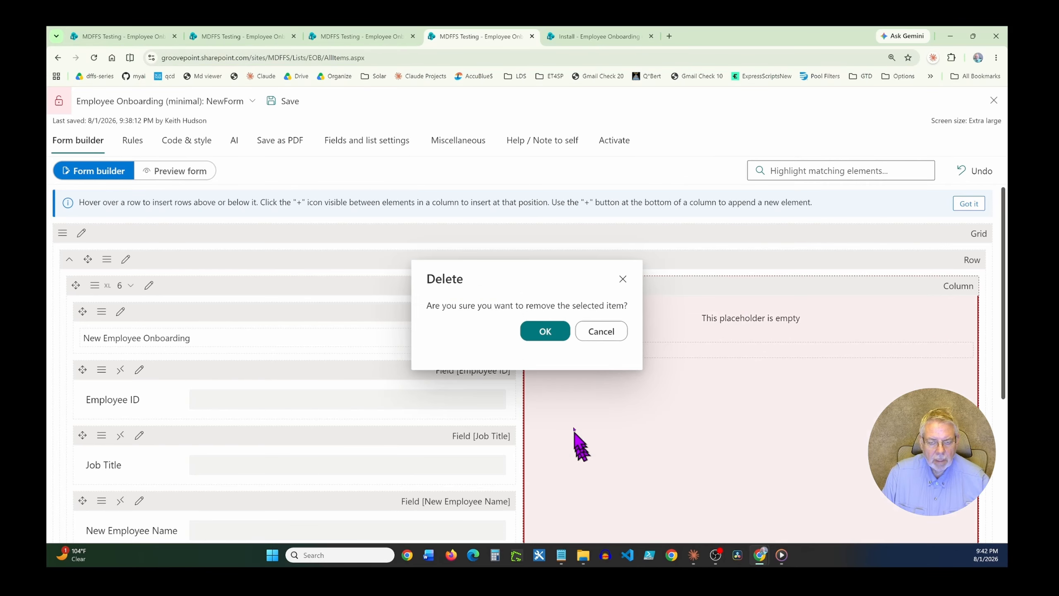
click(546, 331)
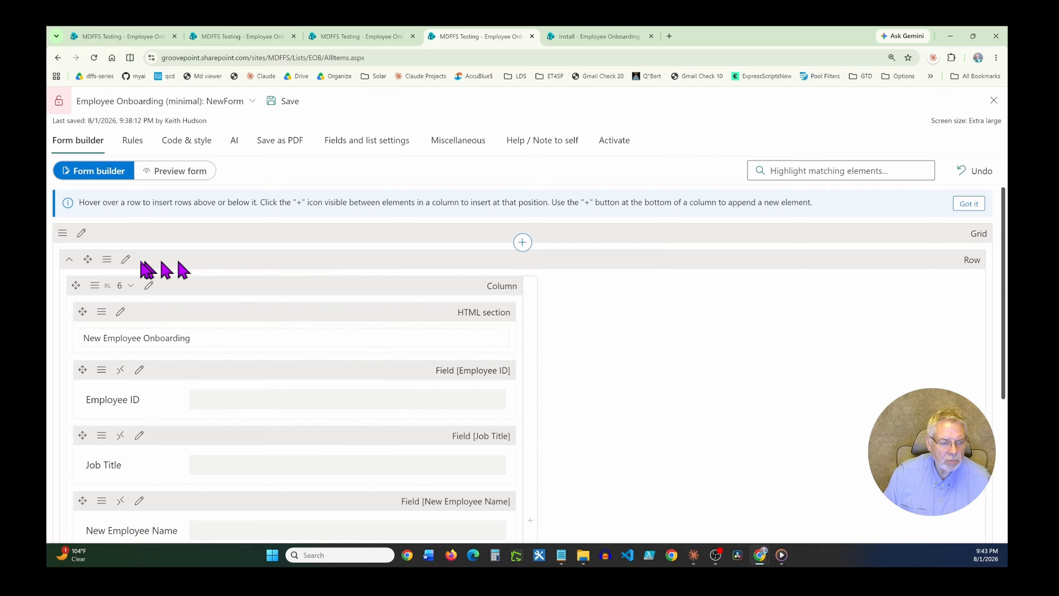
click(106, 259)
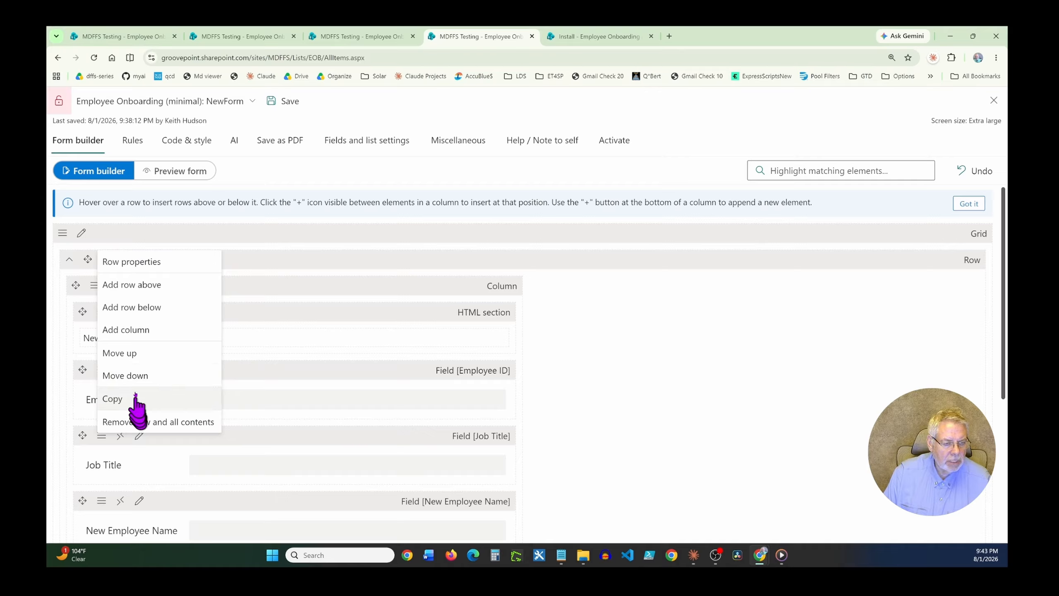
click(255, 265)
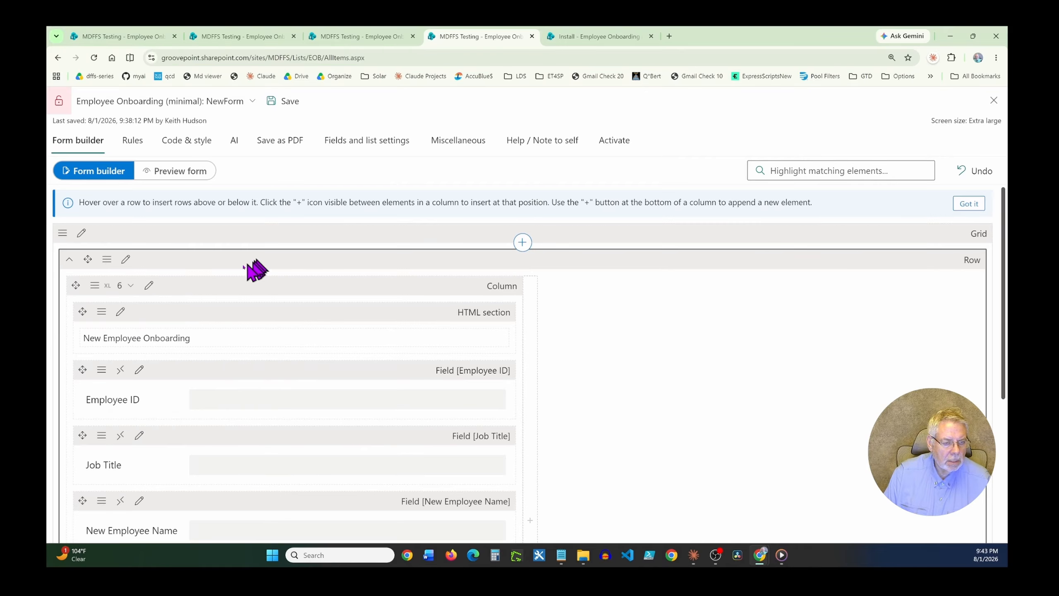
click(95, 292)
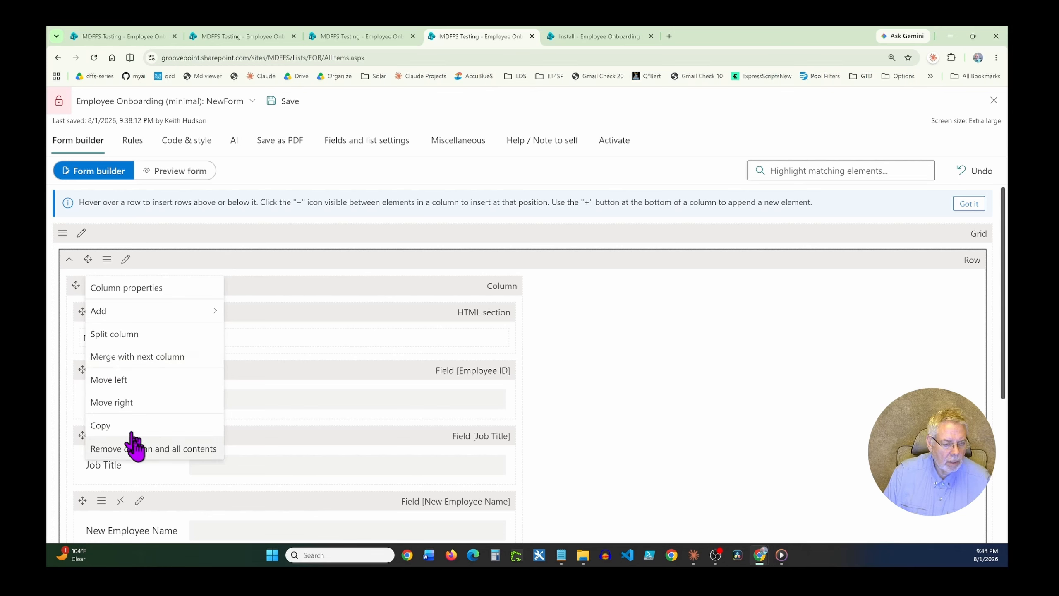
click(172, 262)
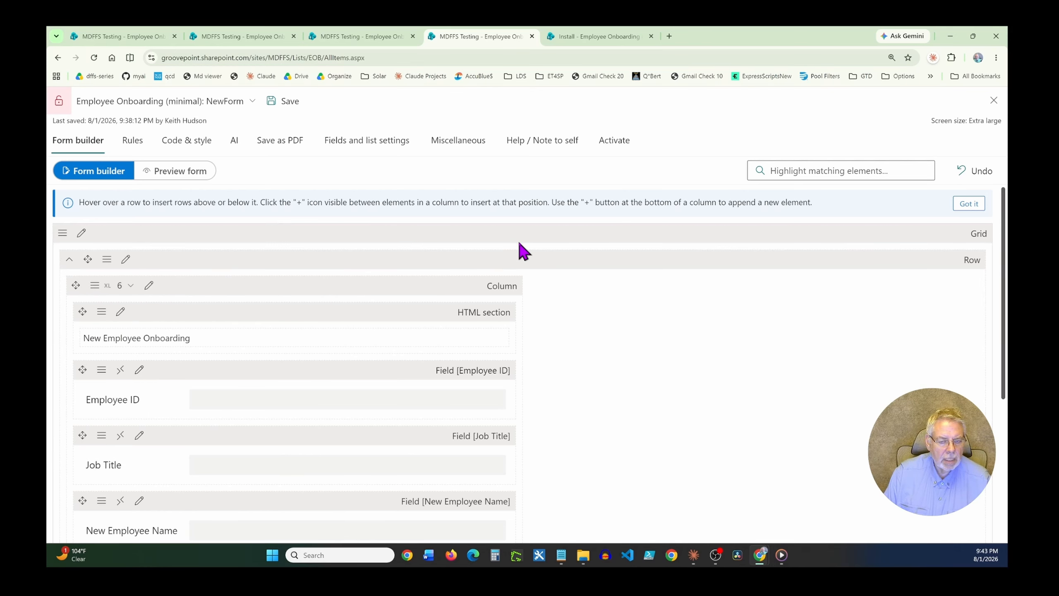
- Add a row above the existing form row and append a tab set to the new row's column
click(107, 259)
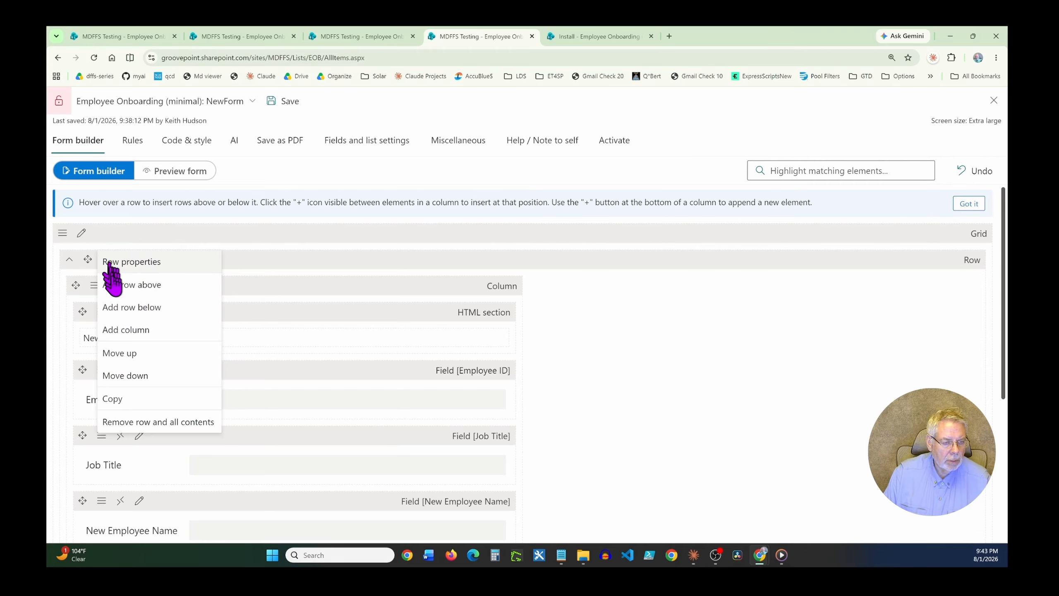
click(132, 285)
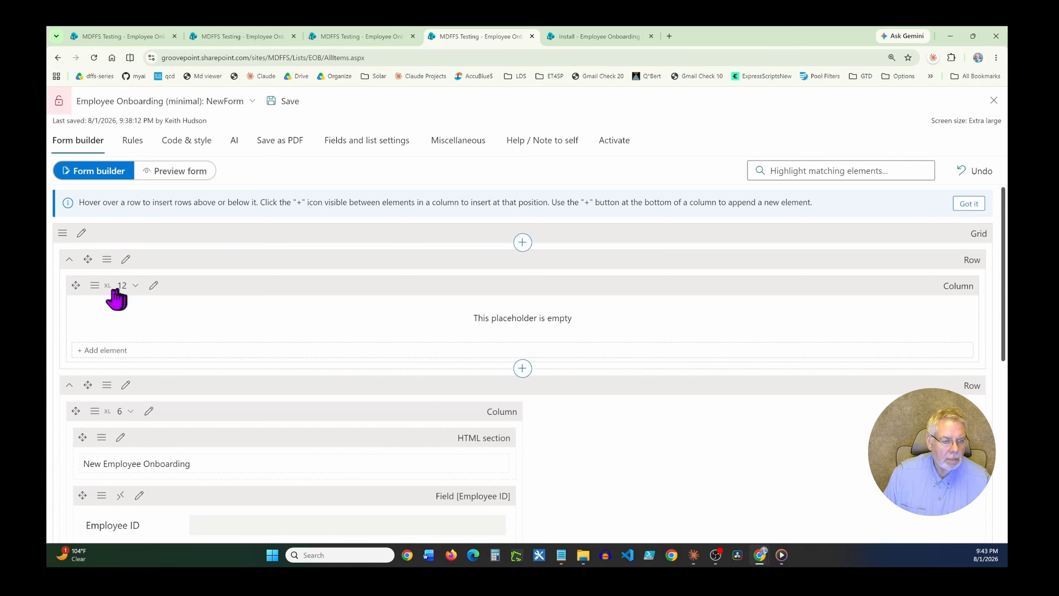
click(95, 286)
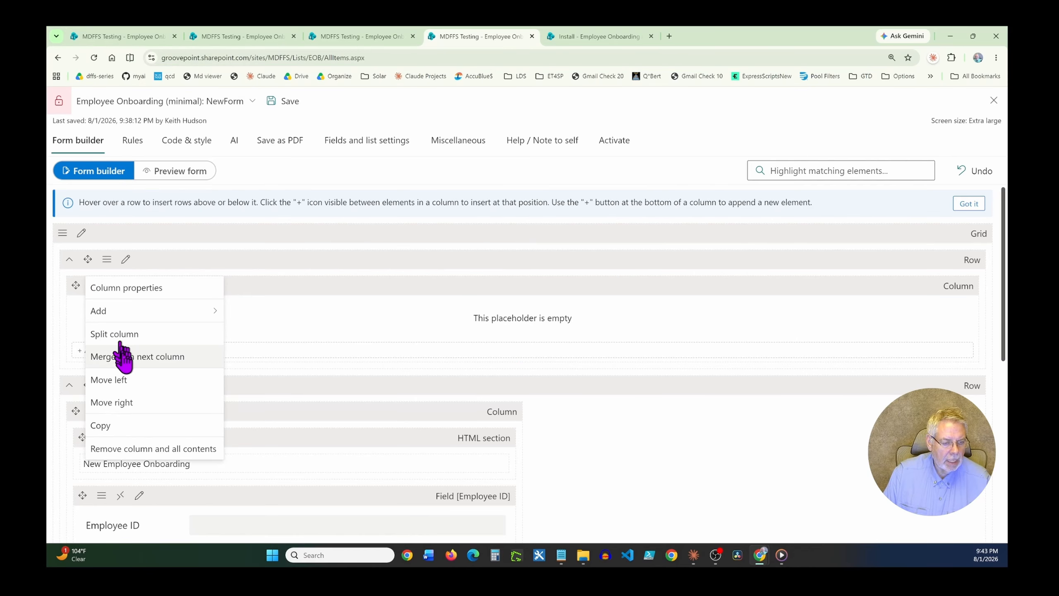
mouse_move(105, 317)
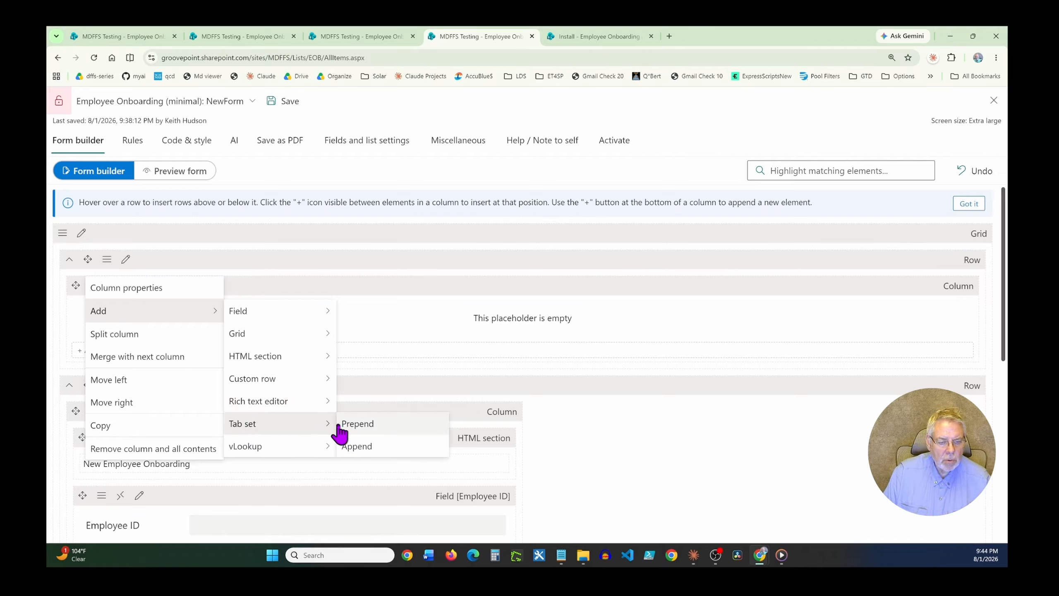
click(357, 446)
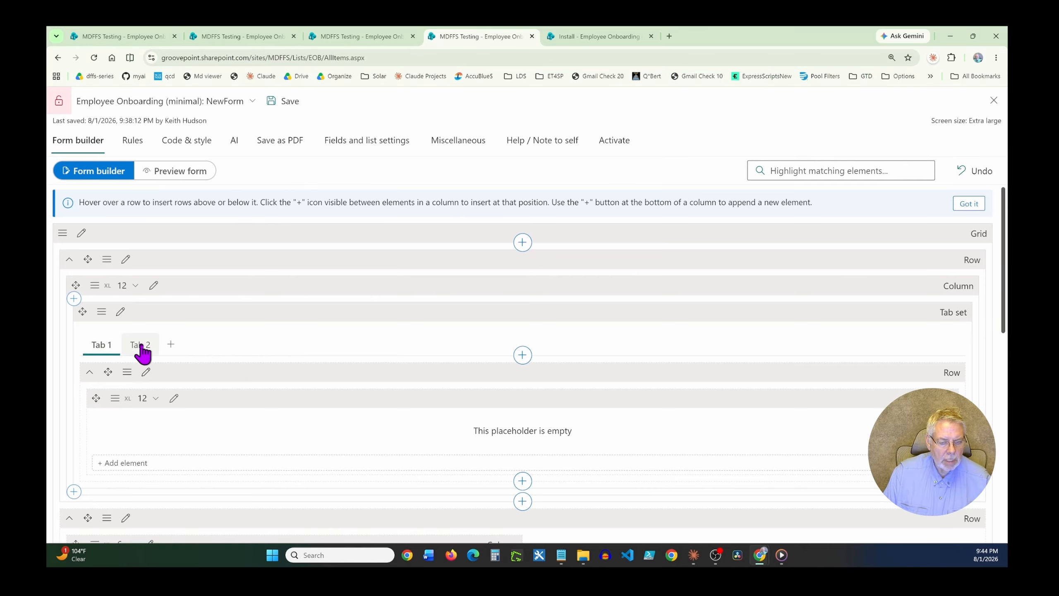
- Set the label of the tab set's first tab to "Employee Information"
click(121, 311)
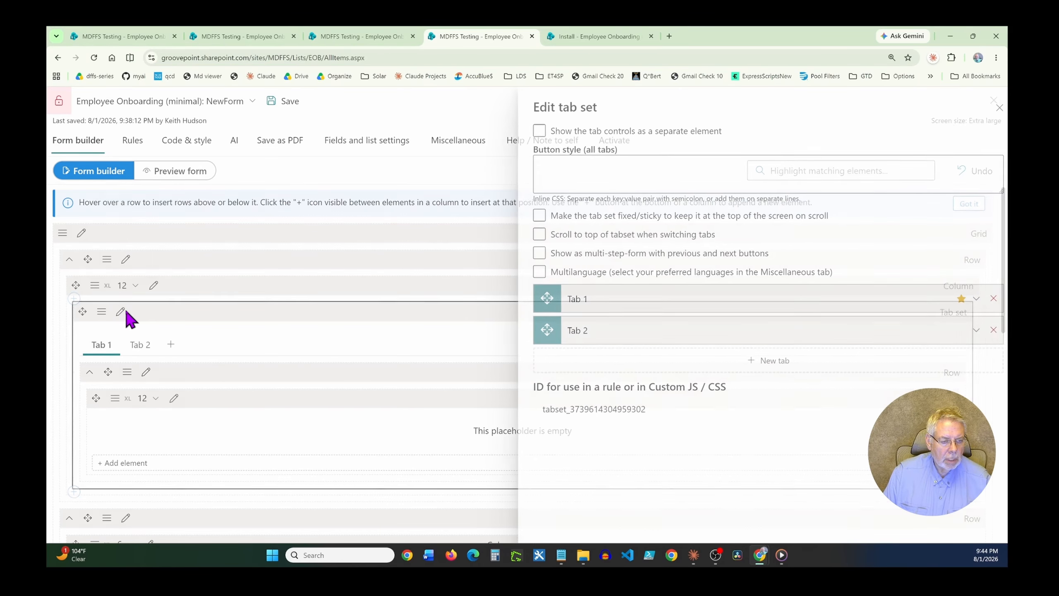
click(586, 303)
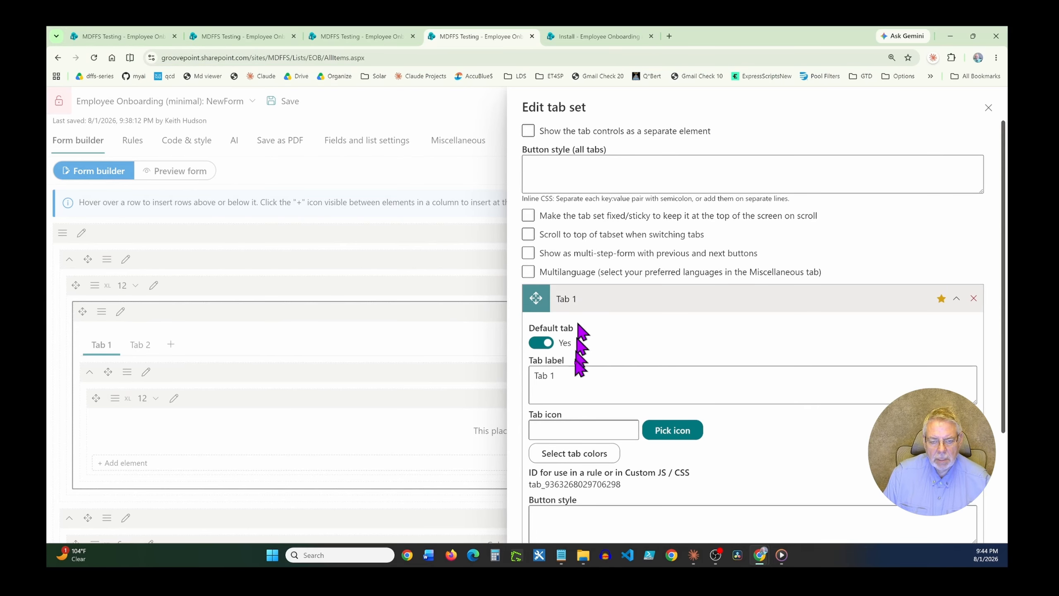
click(561, 379)
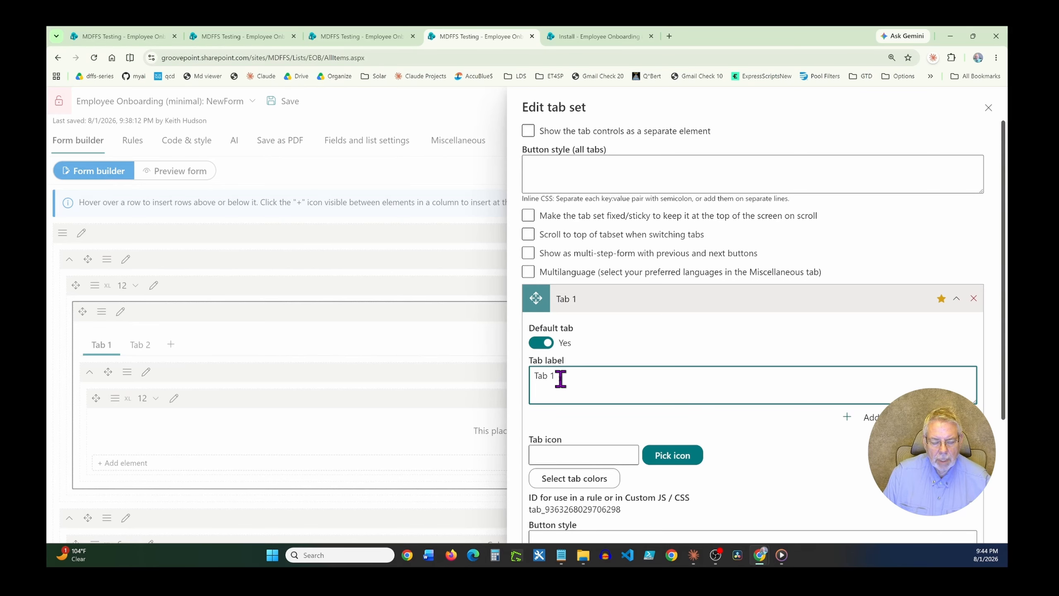
drag(560, 379, 542, 378)
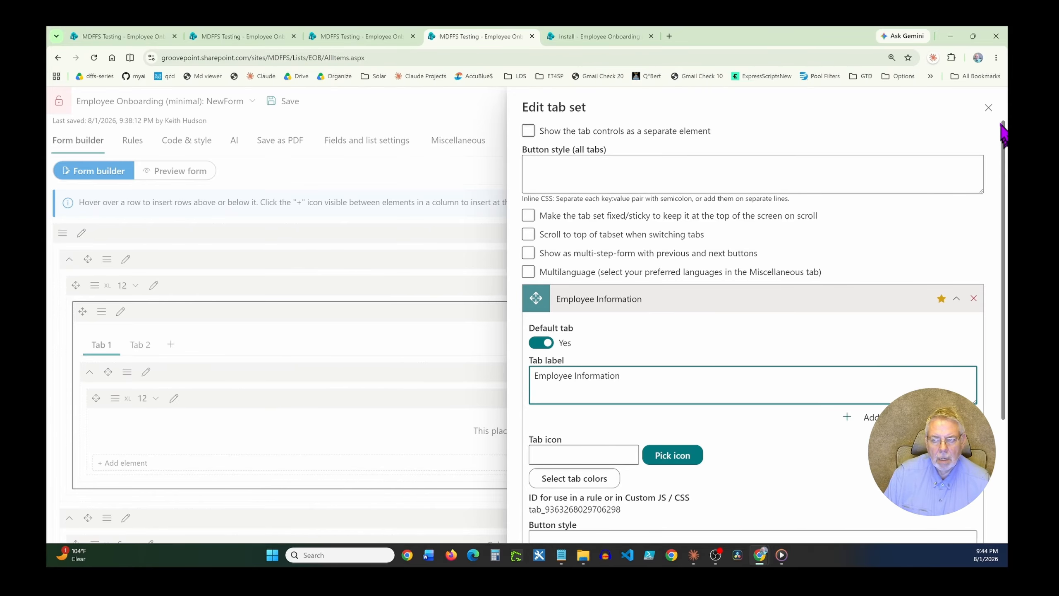
click(988, 107)
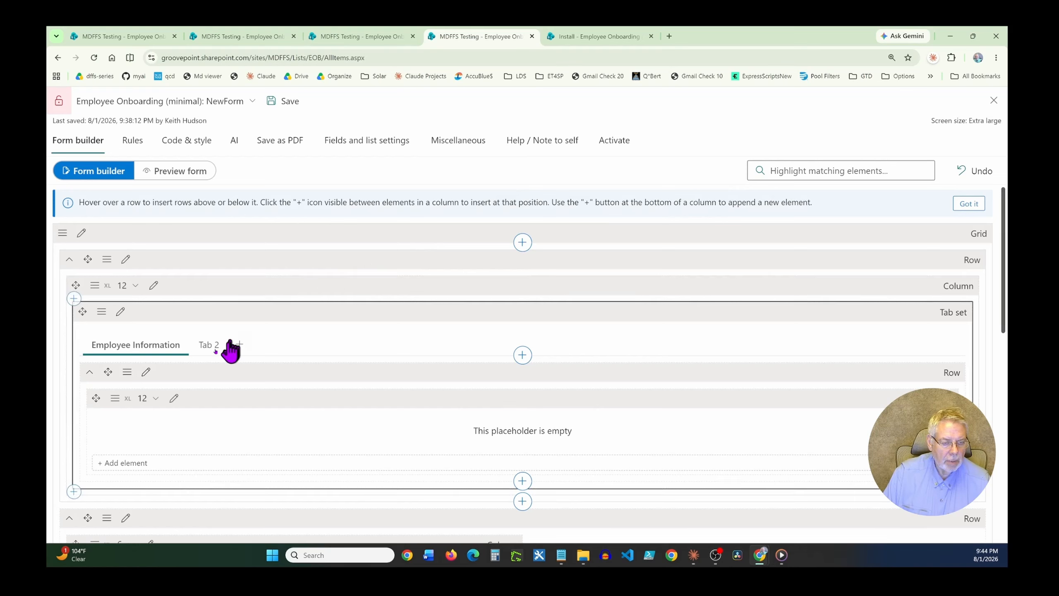
- Set the label of the tab set's second tab to "Job Information"
click(212, 351)
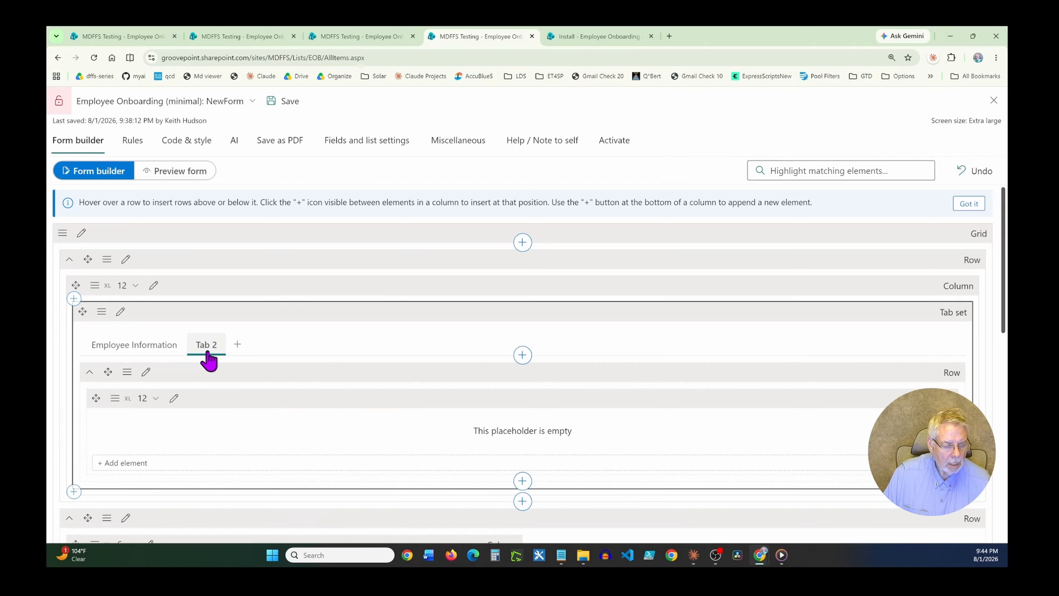
click(120, 312)
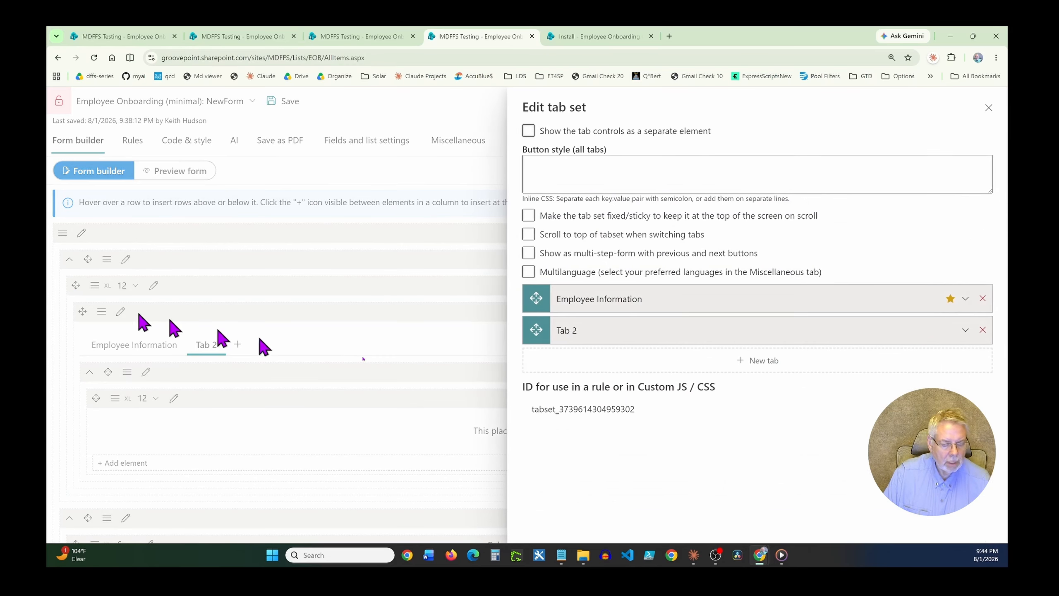
click(589, 342)
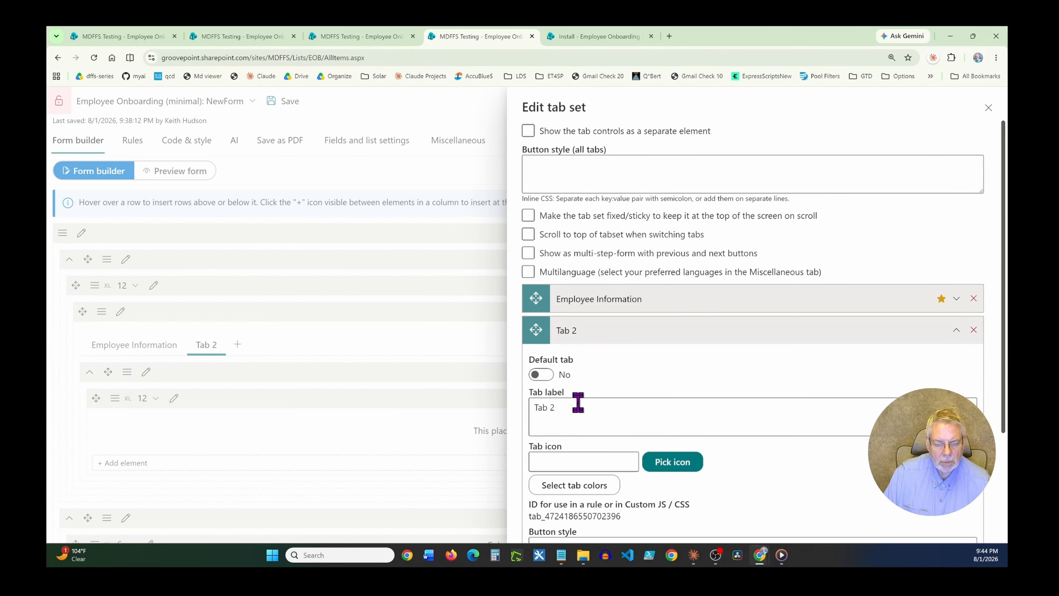
drag(578, 408, 548, 407)
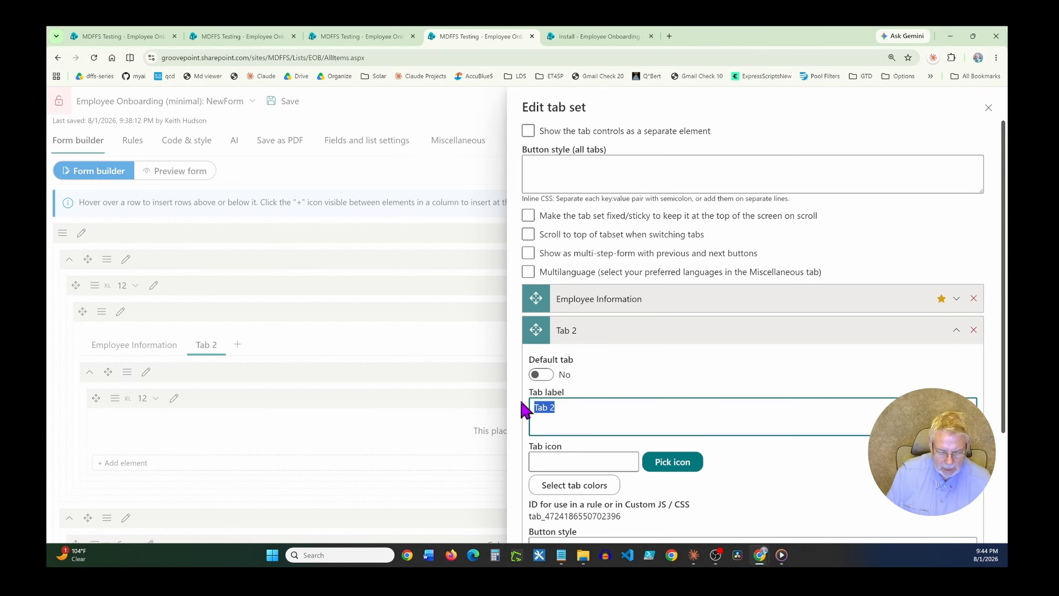
text(Job Info)
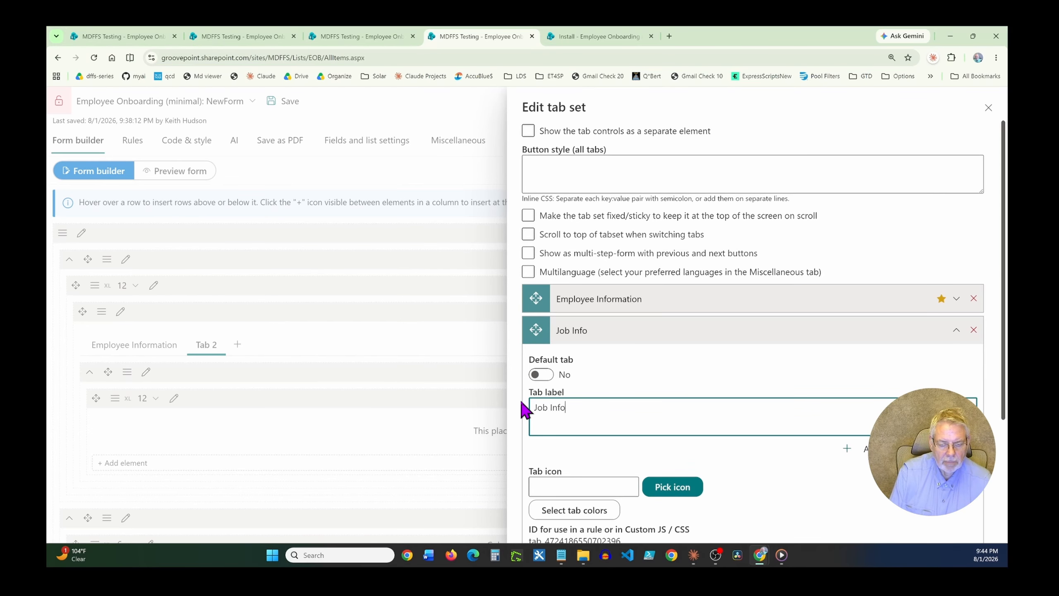
text(rmation)
click(816, 275)
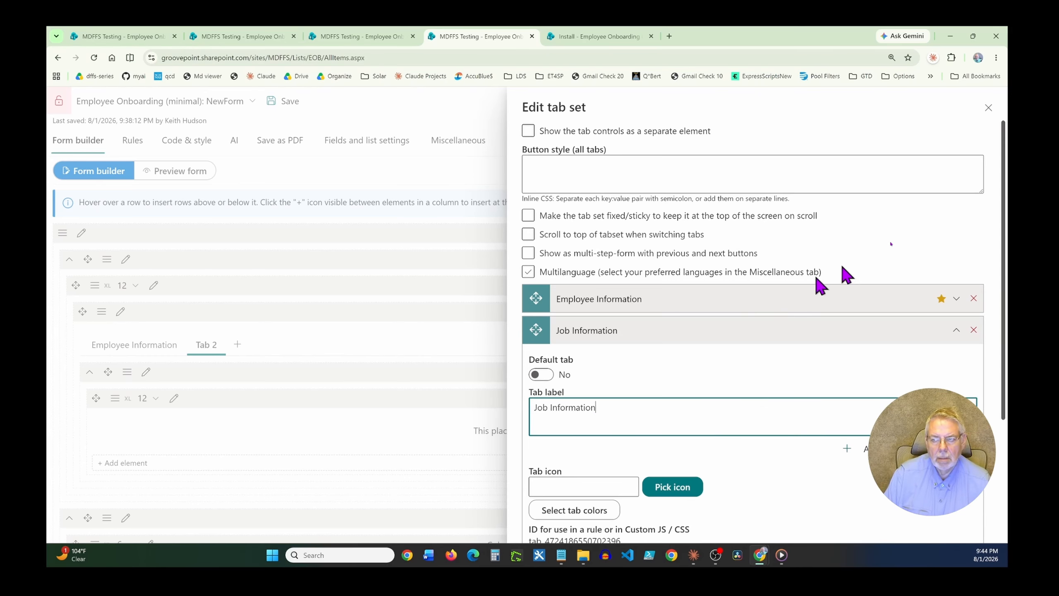
click(816, 276)
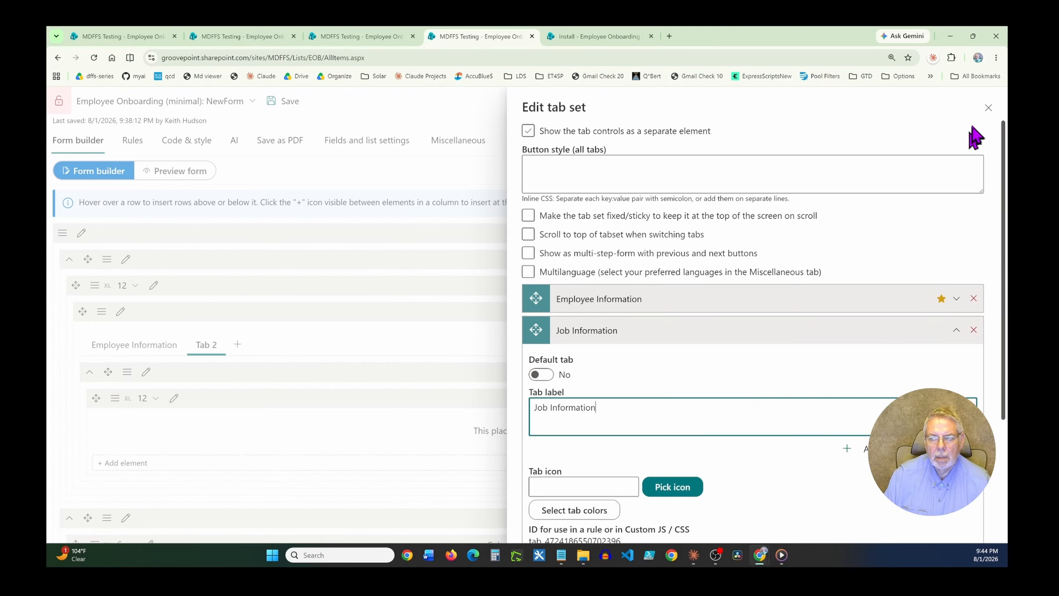
click(987, 108)
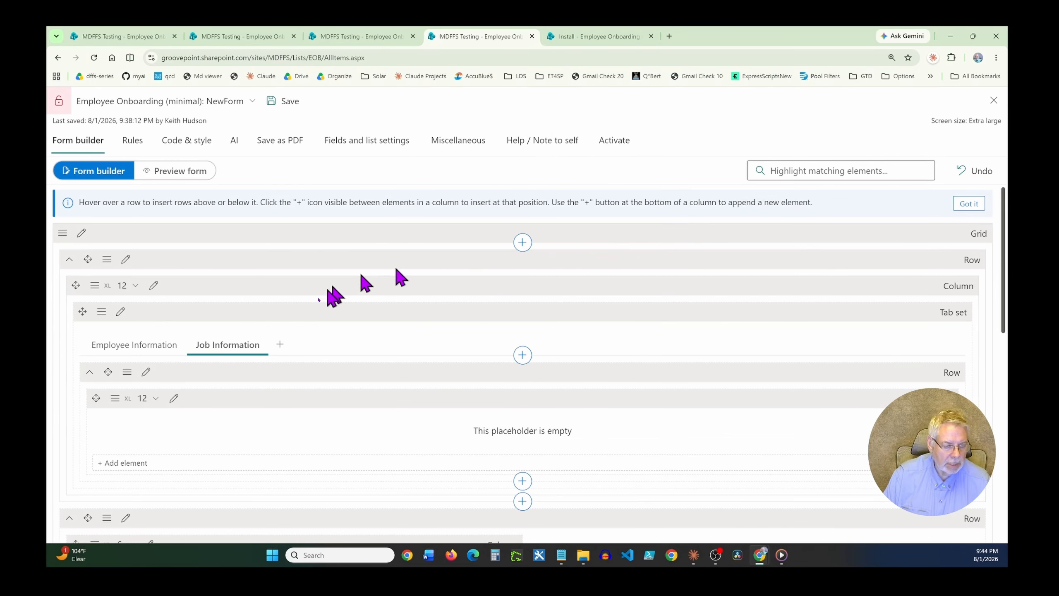
- Move the "New Employee Onboarding" HTML section out of the form column to directly above the tab set
scroll(232, 450, down, 2)
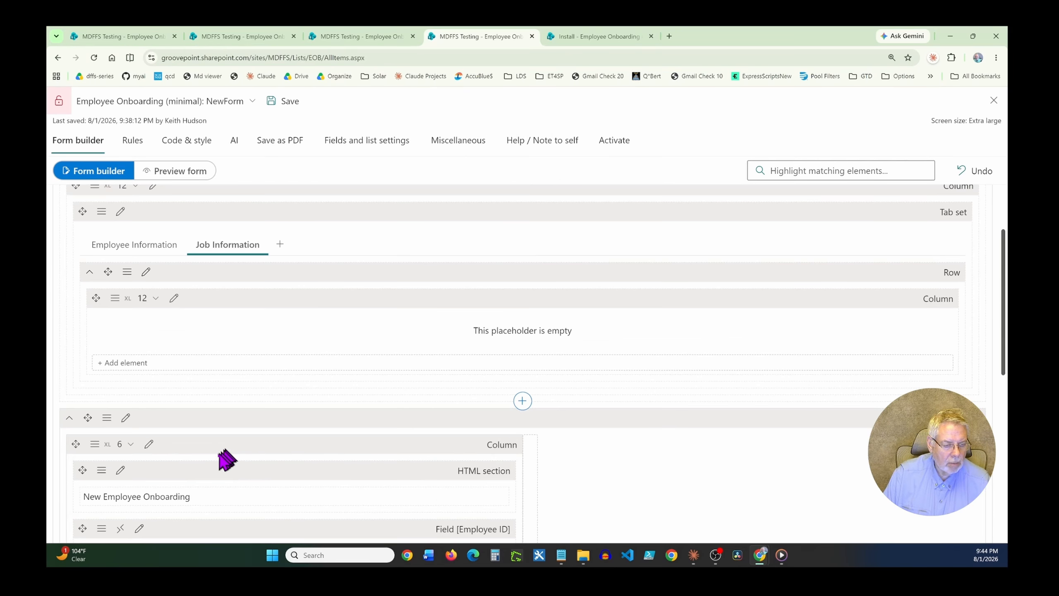
scroll(139, 476, down, 2)
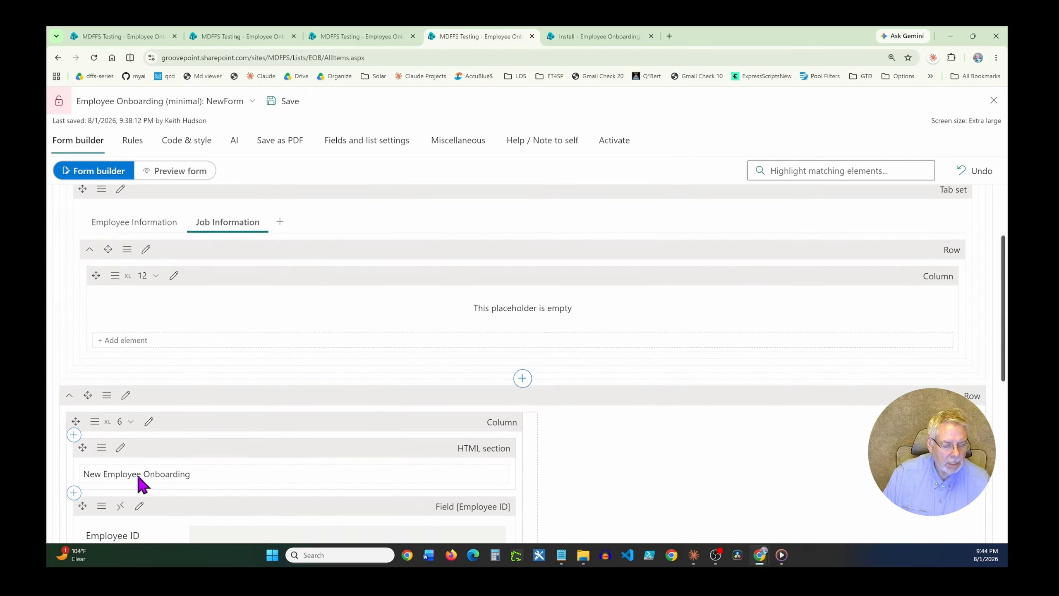
scroll(139, 476, up, 2)
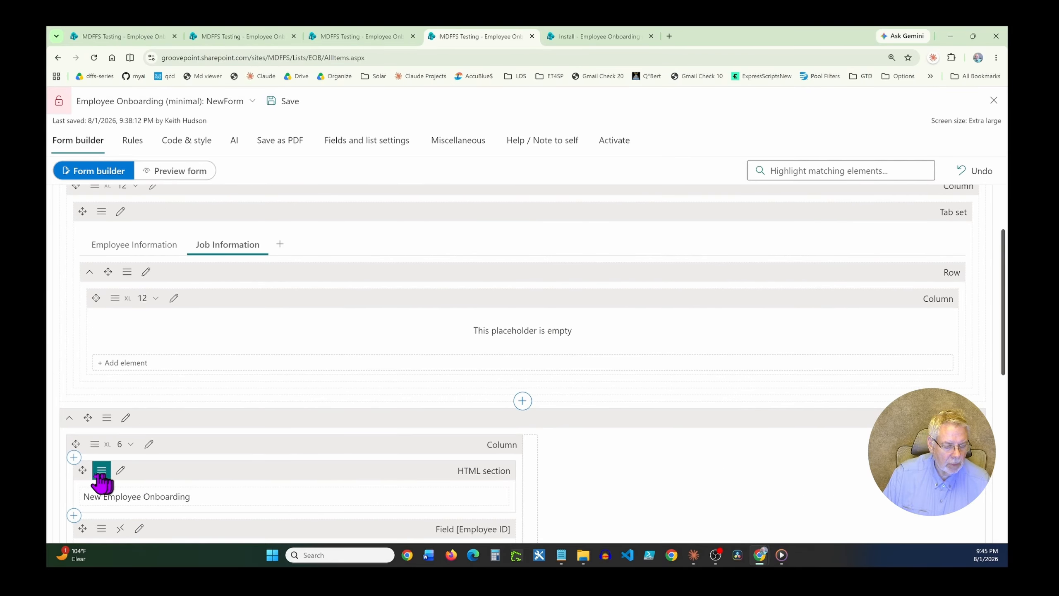
drag(86, 472, 305, 208)
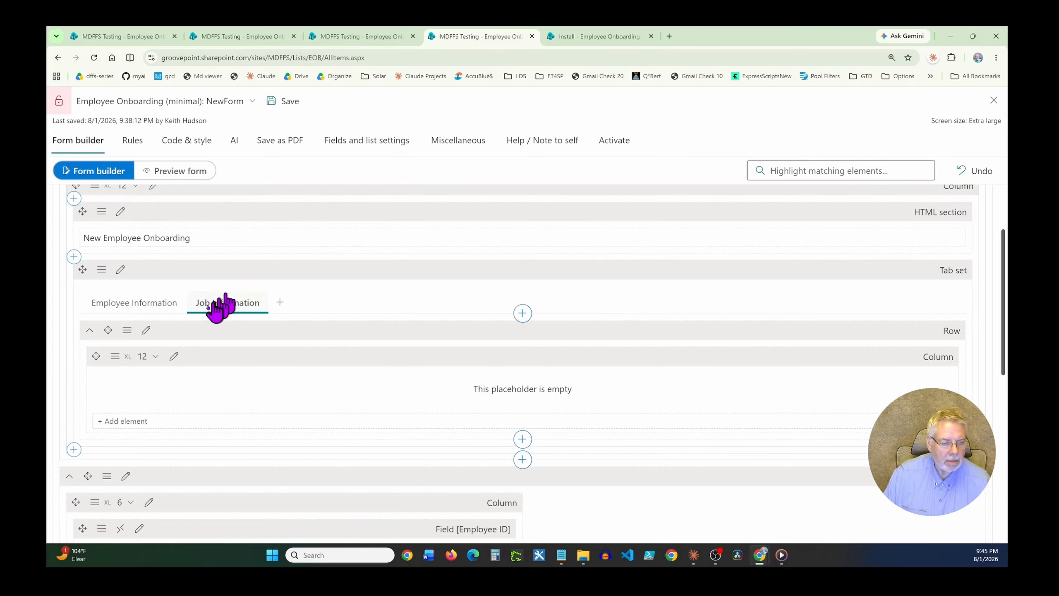
- Remove the Employee ID field from the form column below the tab set
scroll(147, 428, down, 3)
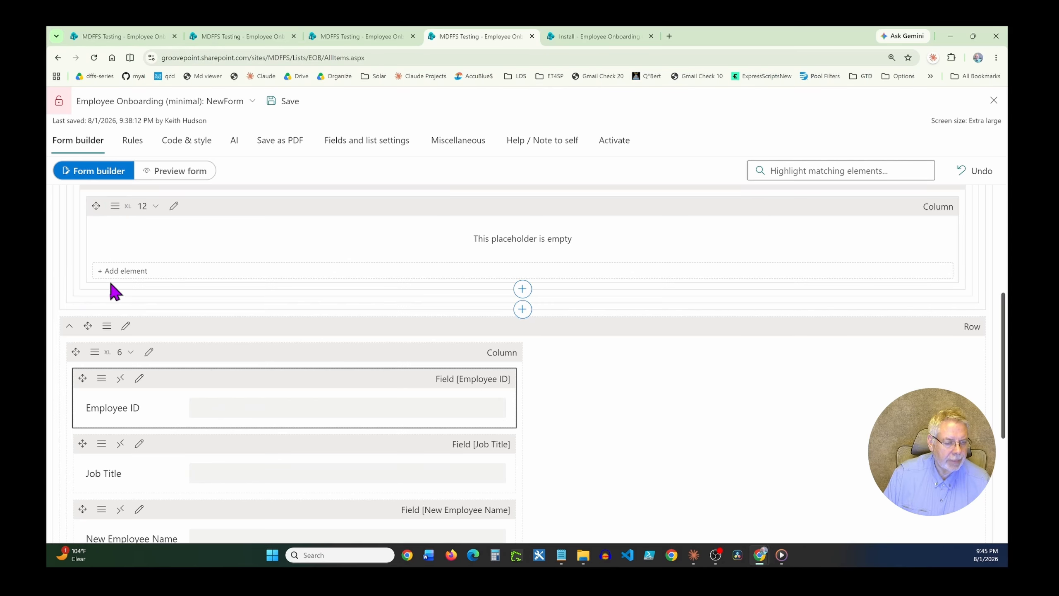
click(101, 379)
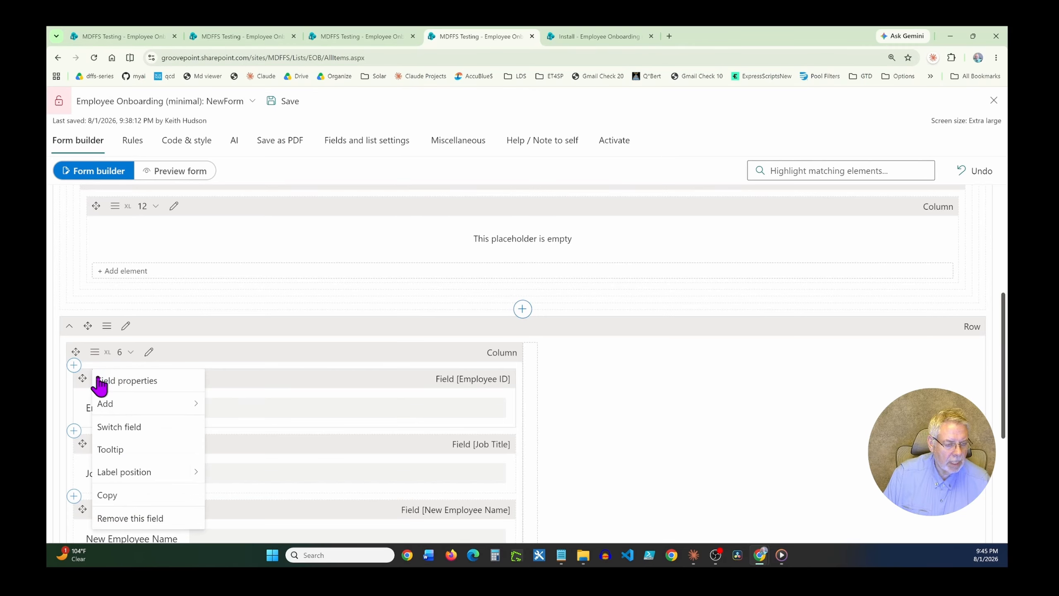
click(120, 520)
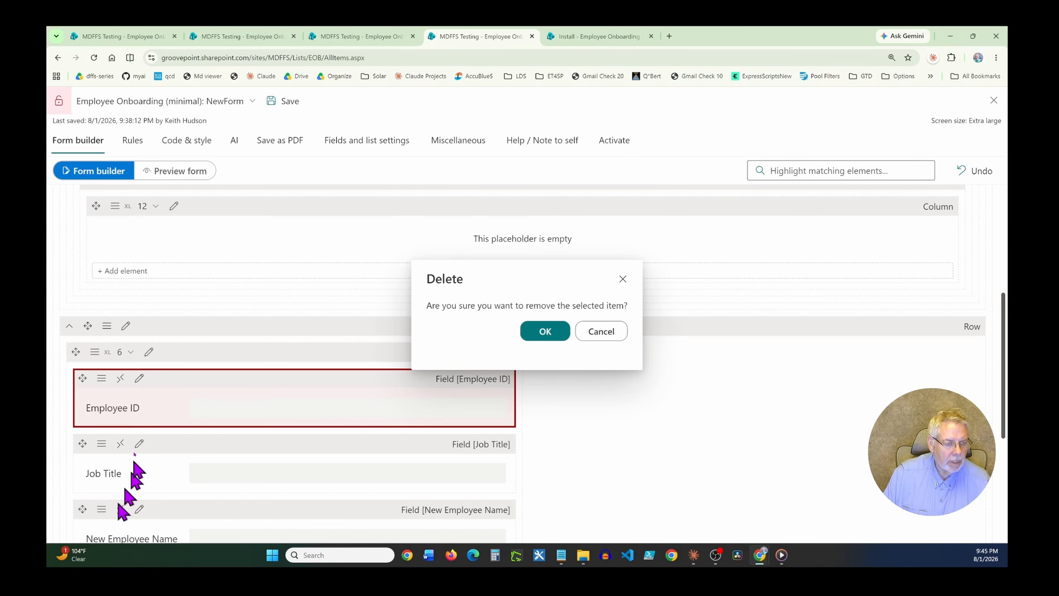
click(542, 332)
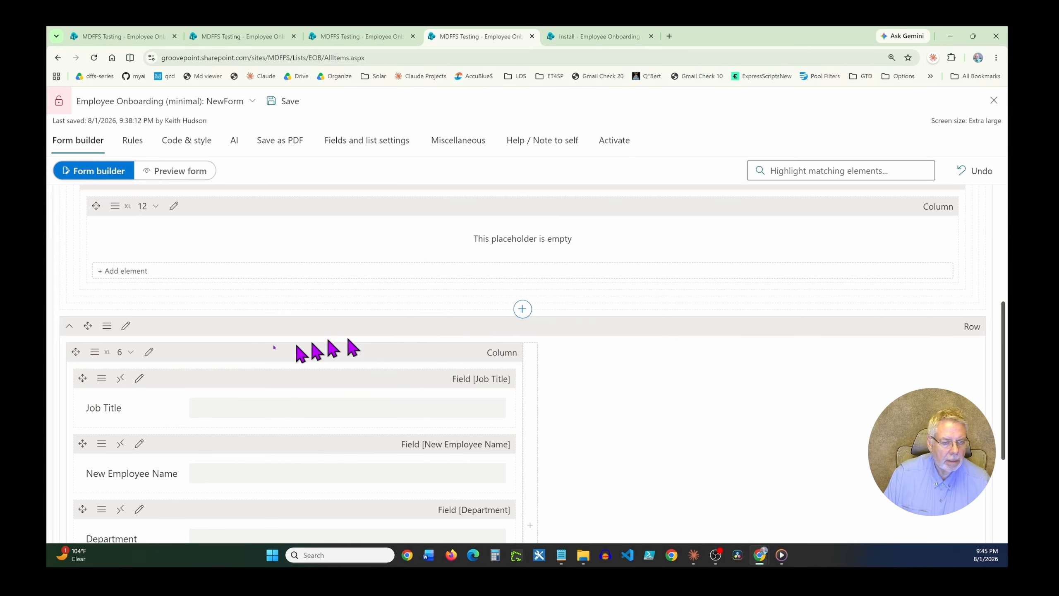
- Add a field element to the Employee Information tab's column and assign the Employee ID field to it
scroll(231, 342, up, 4)
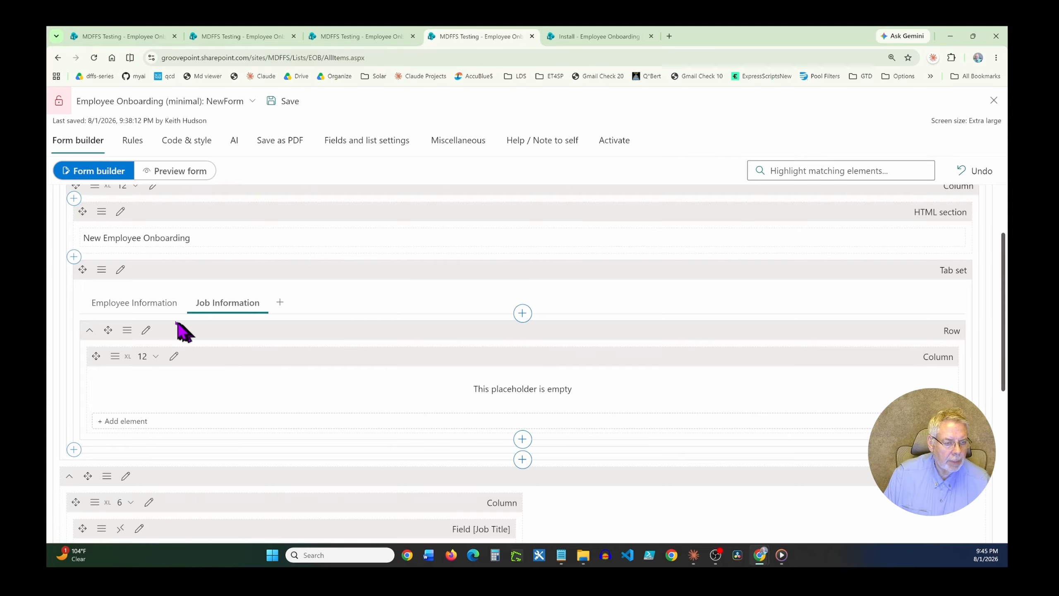
click(120, 303)
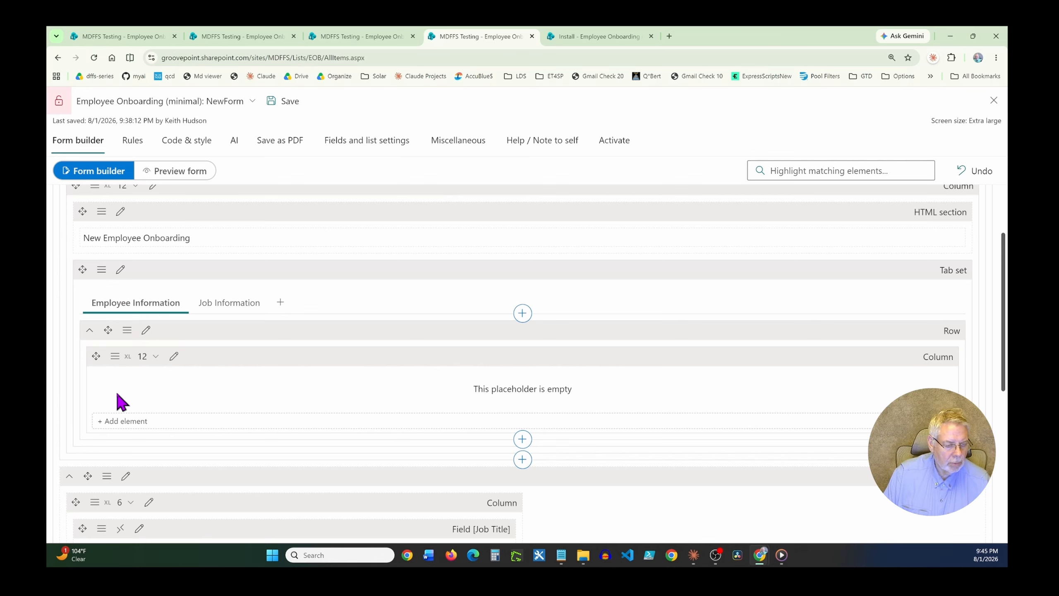
click(116, 357)
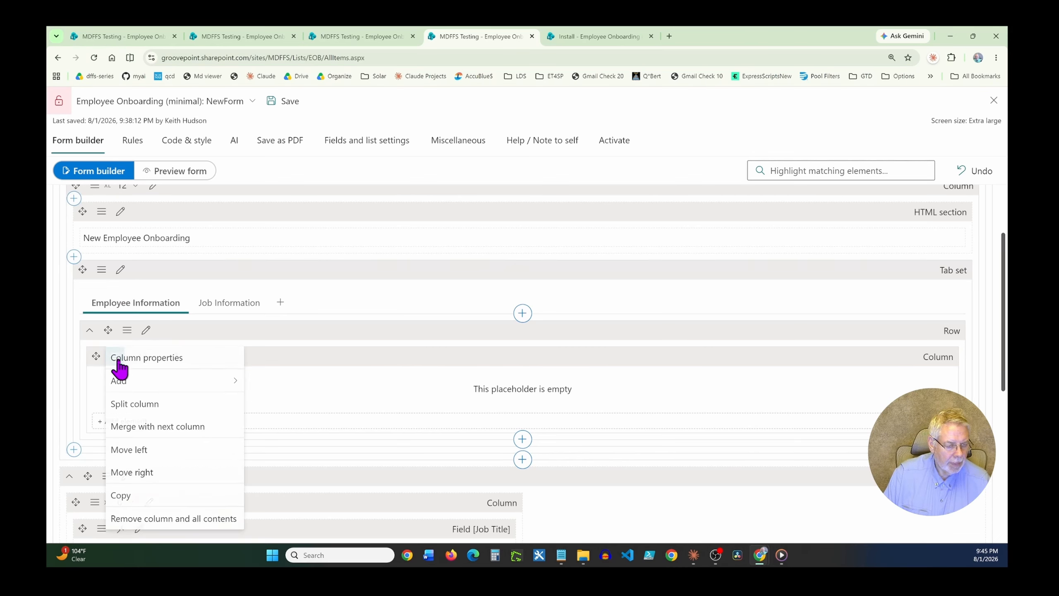
mouse_move(119, 385)
mouse_move(279, 385)
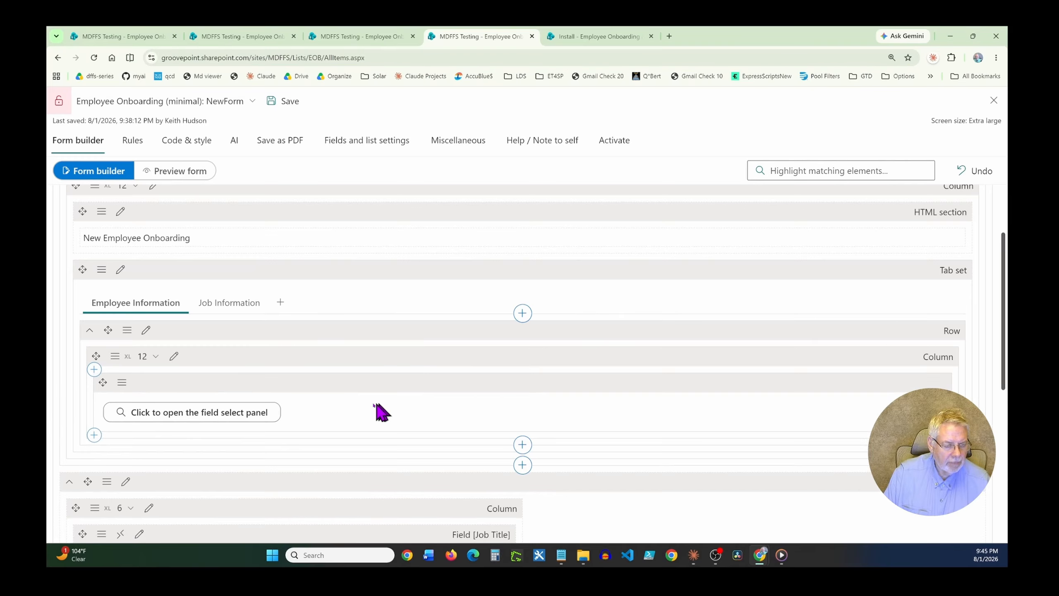
click(378, 404)
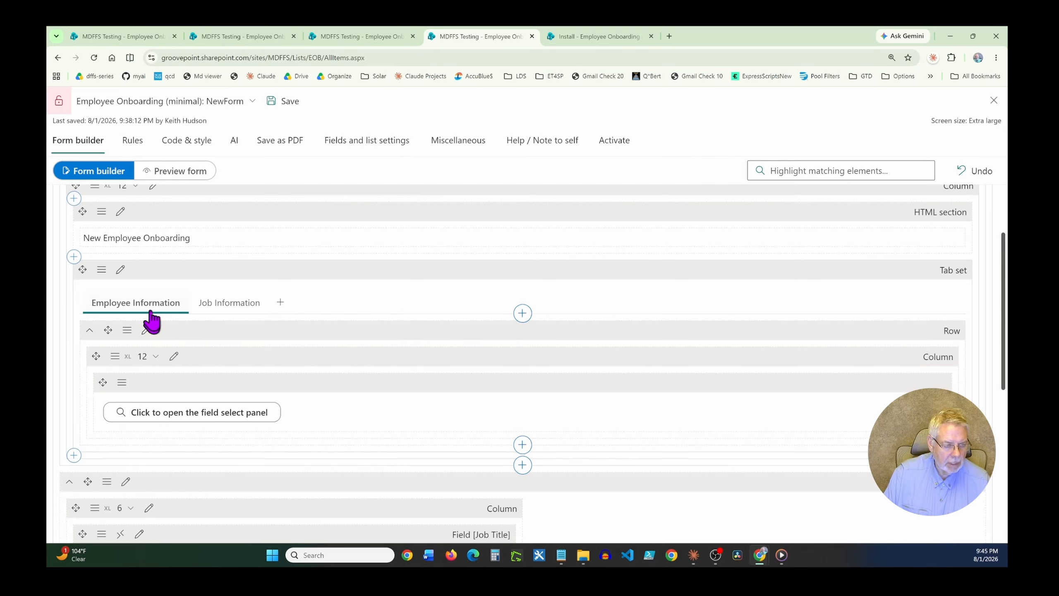
click(175, 417)
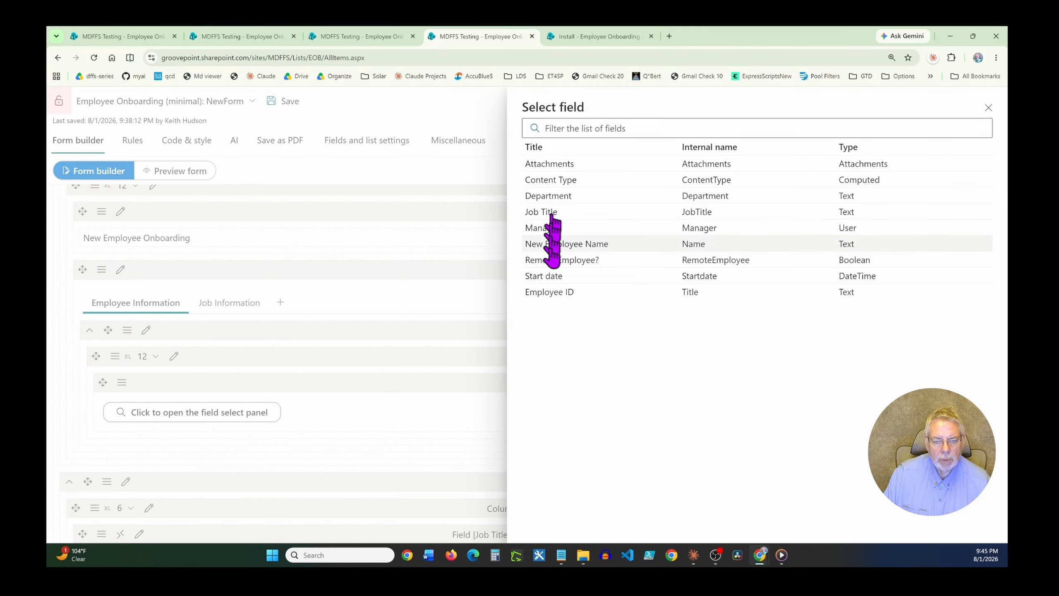
click(550, 293)
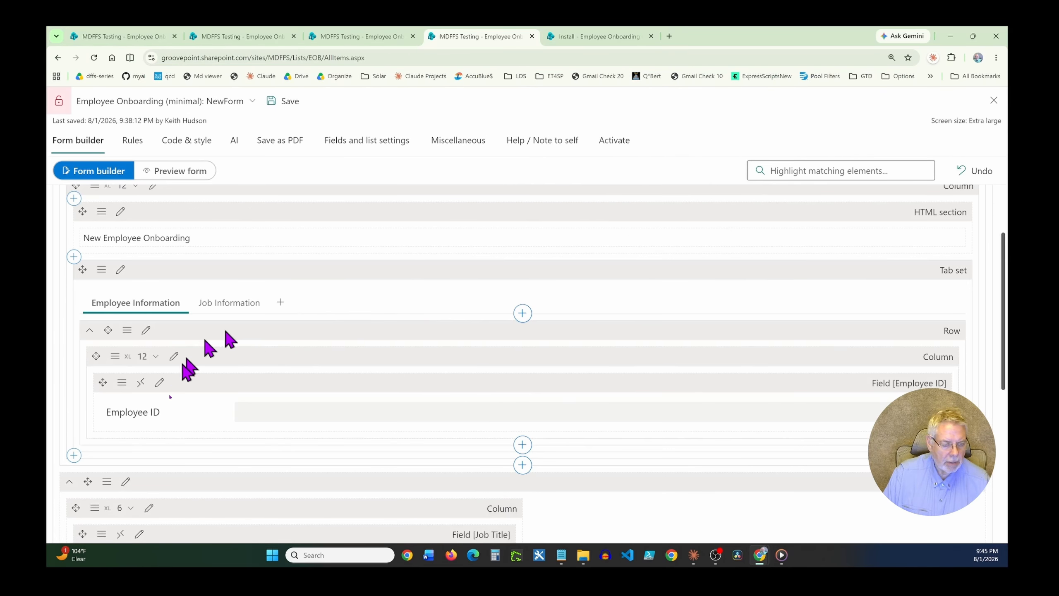
- Preview the form and compare the fields shown under the Employee Information and Job Information tabs
click(192, 179)
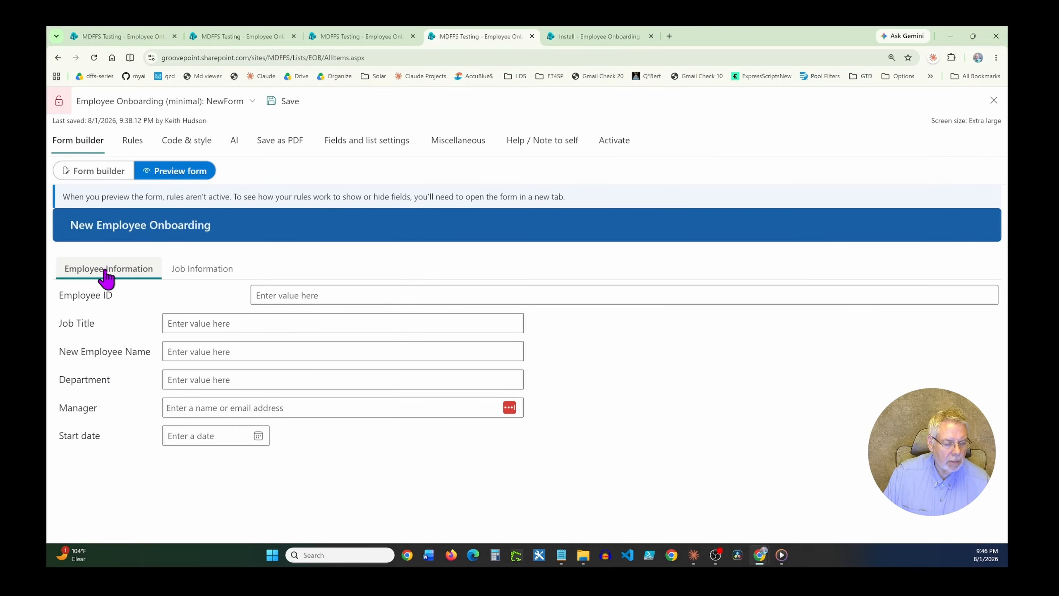
click(201, 271)
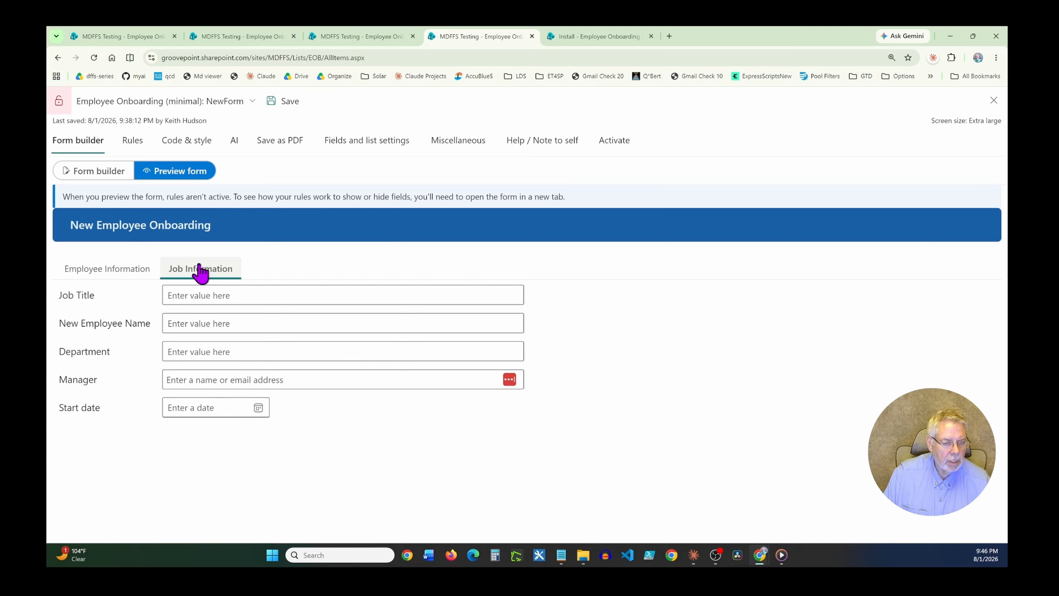
click(128, 278)
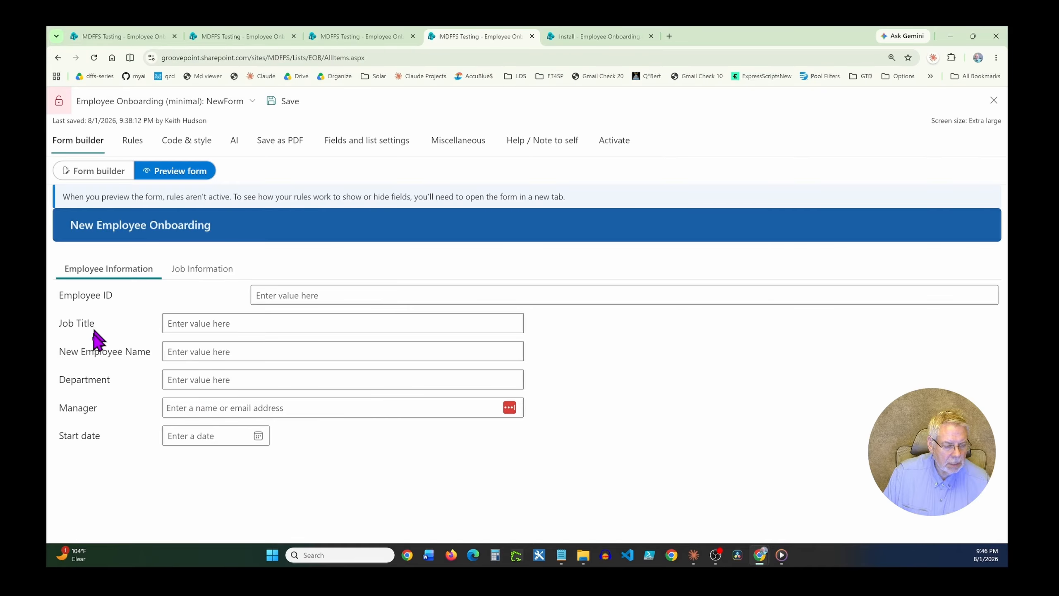
click(199, 276)
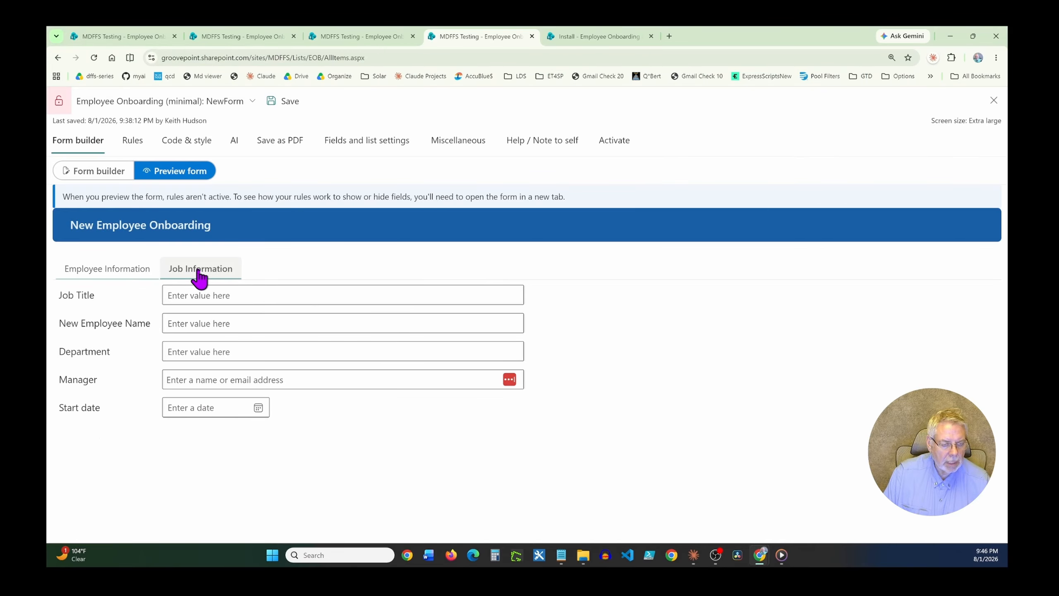
click(119, 276)
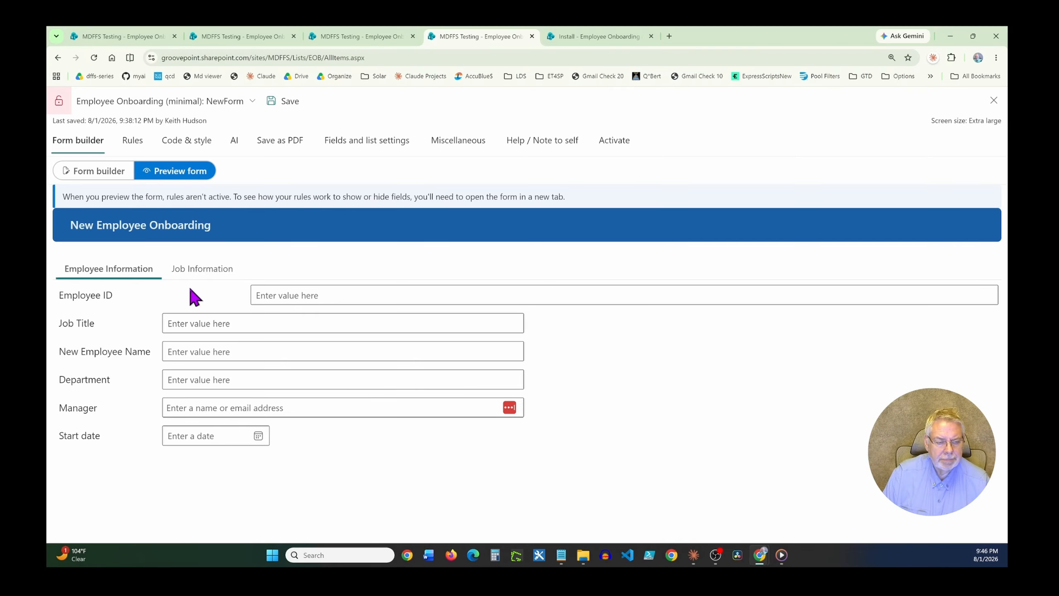
- Restore the form configuration from the "Step 2" restore point and check the restored layout in the form preview
click(236, 105)
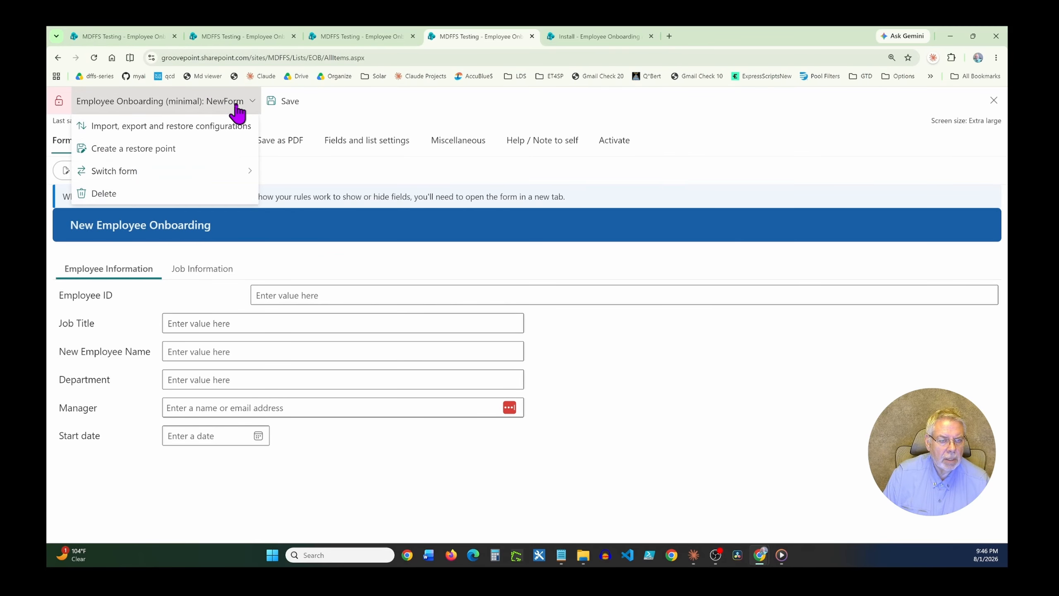
click(217, 126)
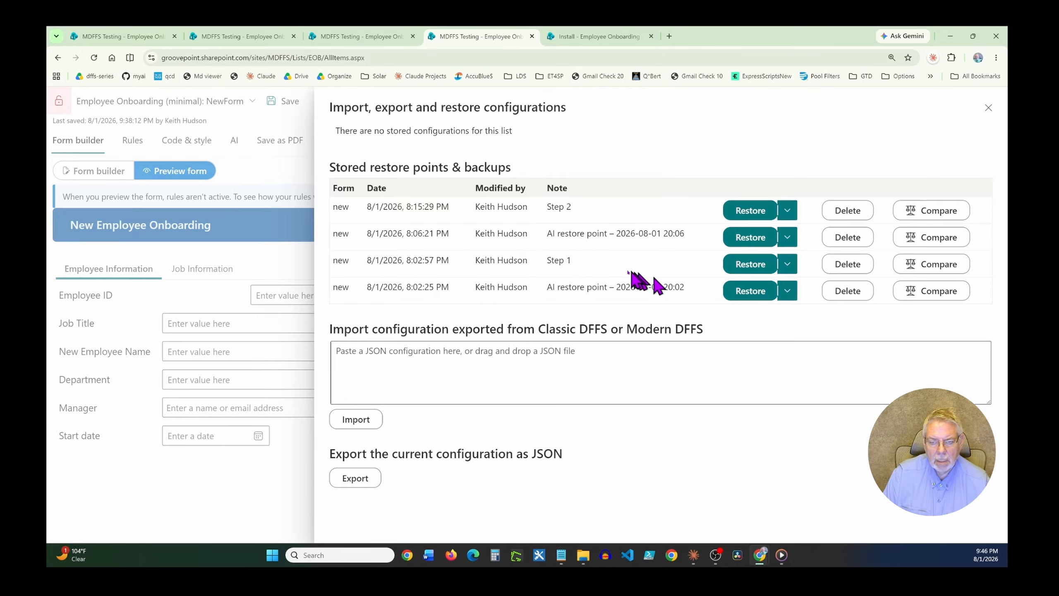
click(746, 210)
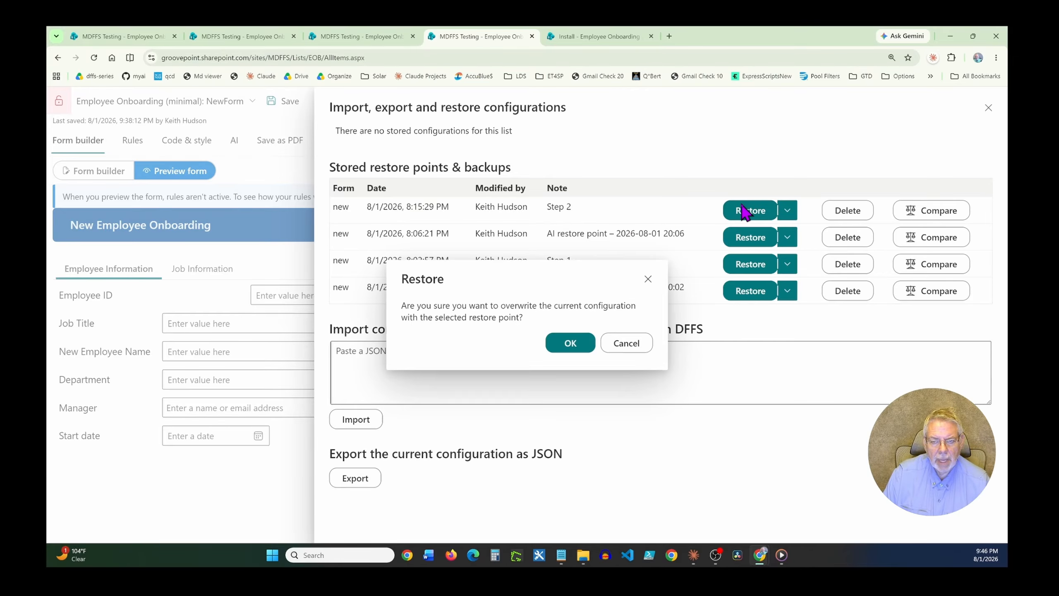
click(569, 343)
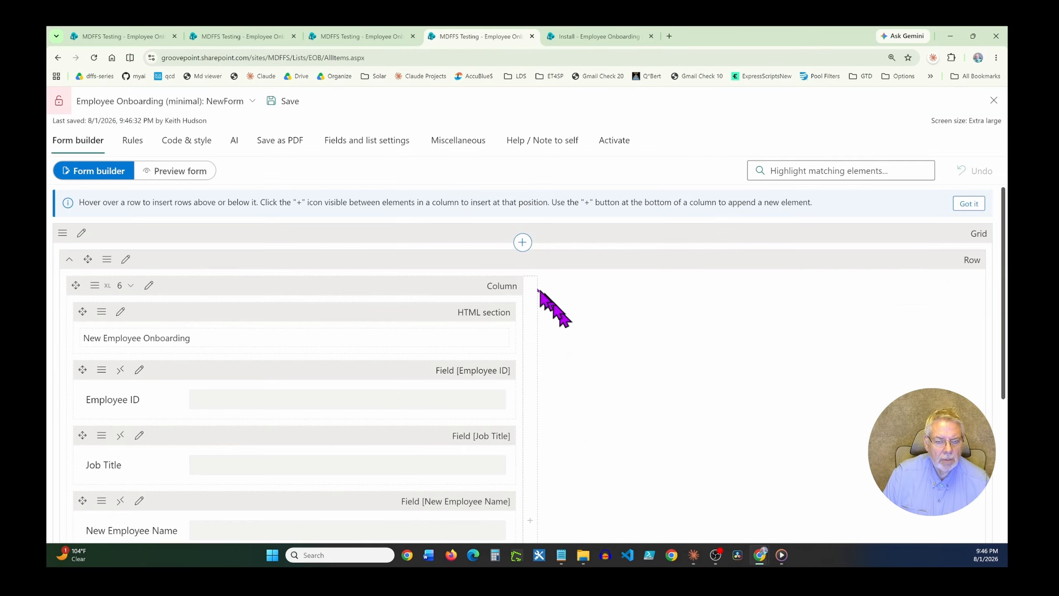
click(157, 172)
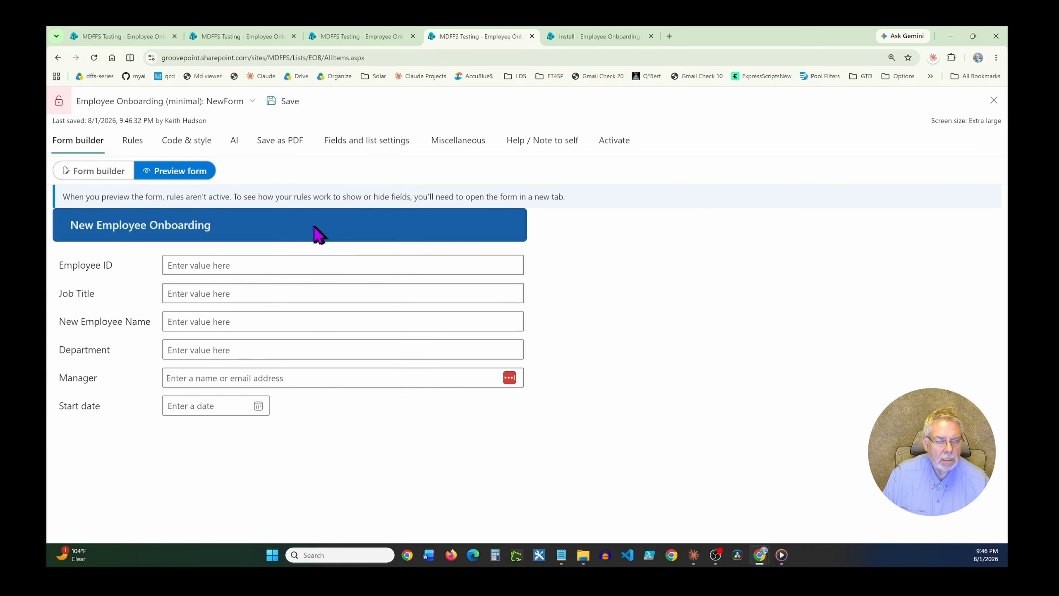
- Switch to the Install site's Employee Onboarding page and show its NewForm configuration in the form builder
click(595, 36)
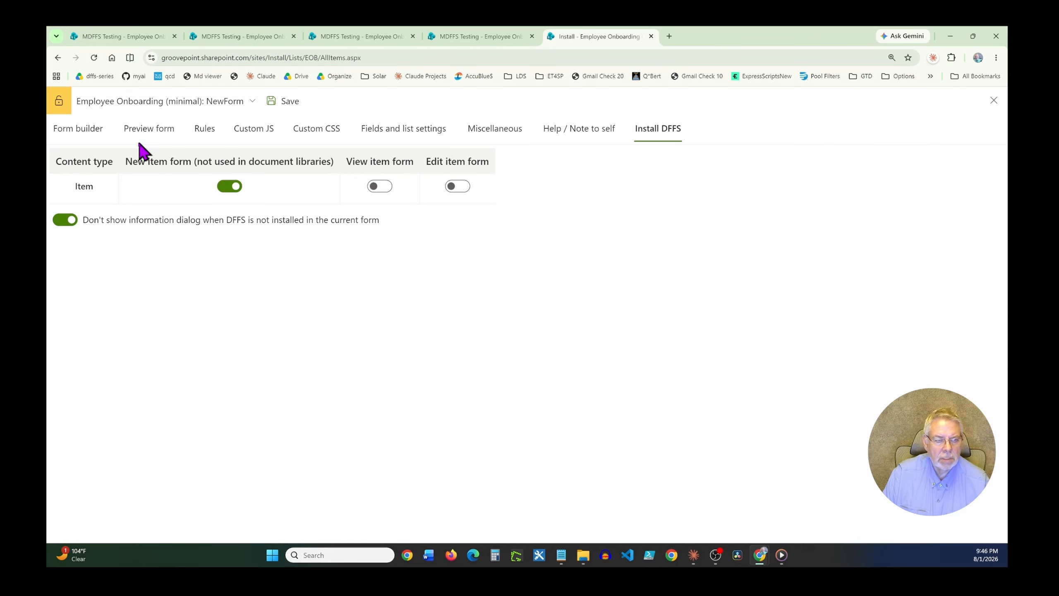
click(98, 133)
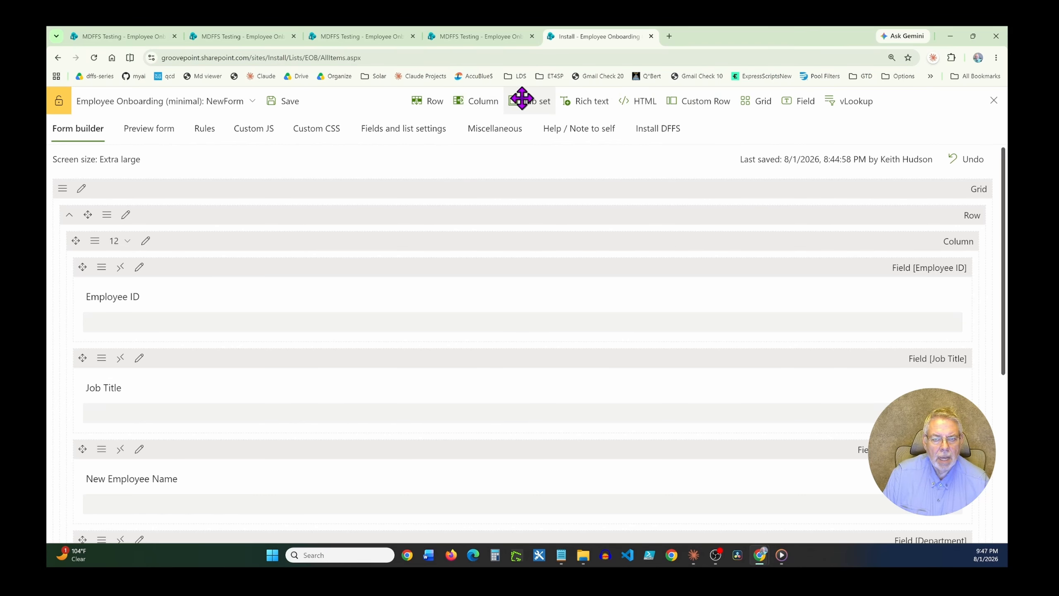
- Add a tab set above the Employee ID field and open its tab names and options for editing
drag(521, 100, 504, 269)
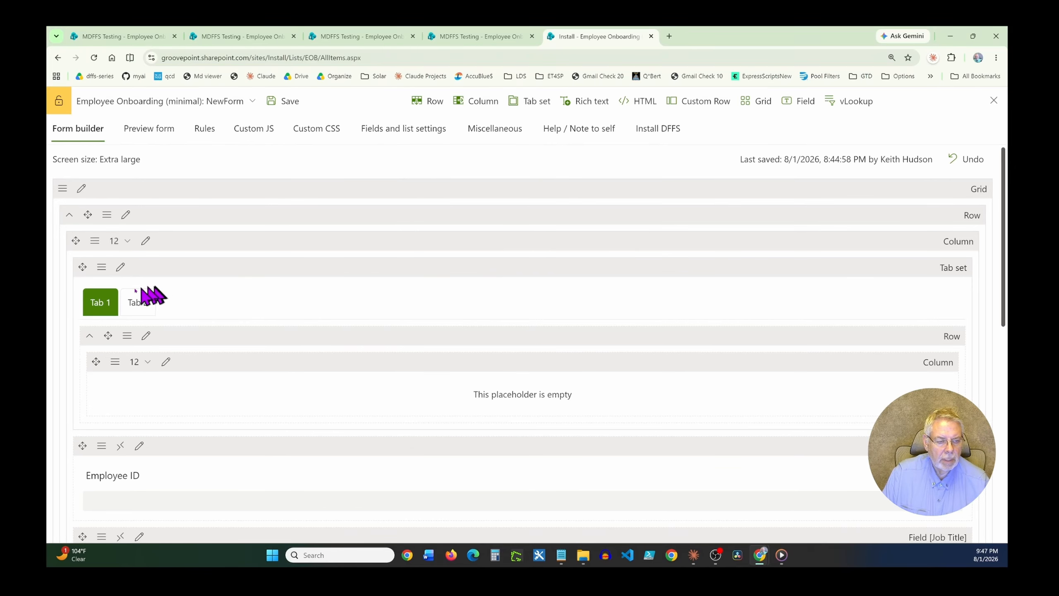
click(120, 267)
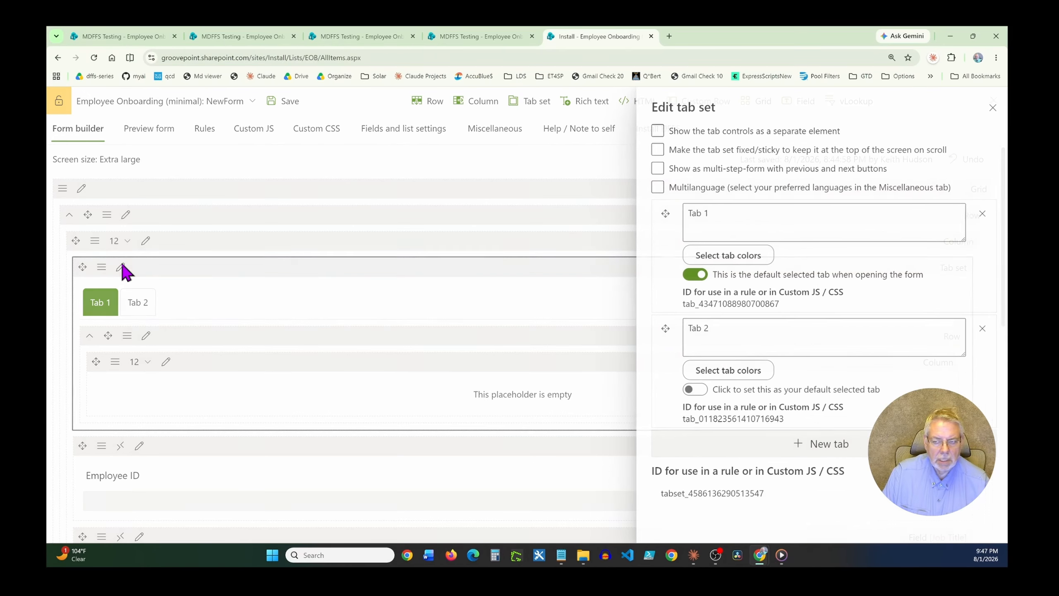
drag(712, 215, 668, 214)
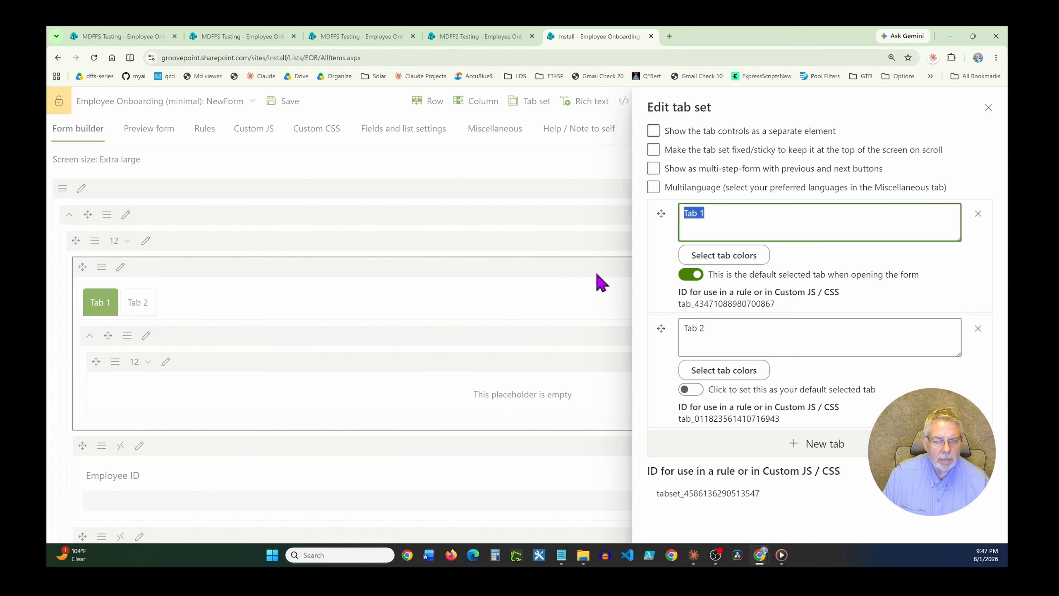
click(524, 246)
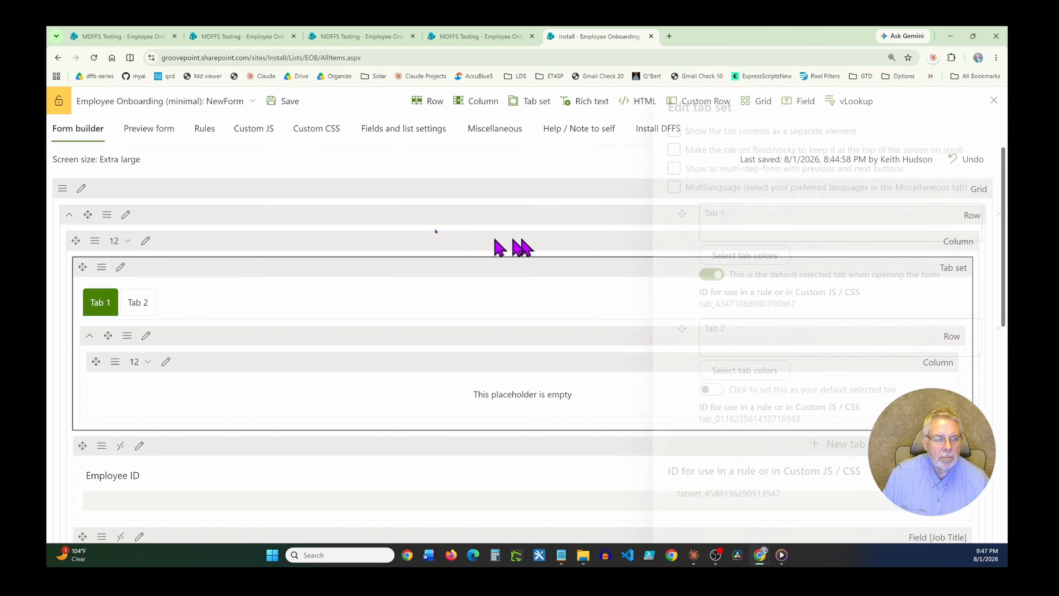
- Restore the new form configuration from the "Step 2" restore point and preview the form
click(227, 102)
click(140, 127)
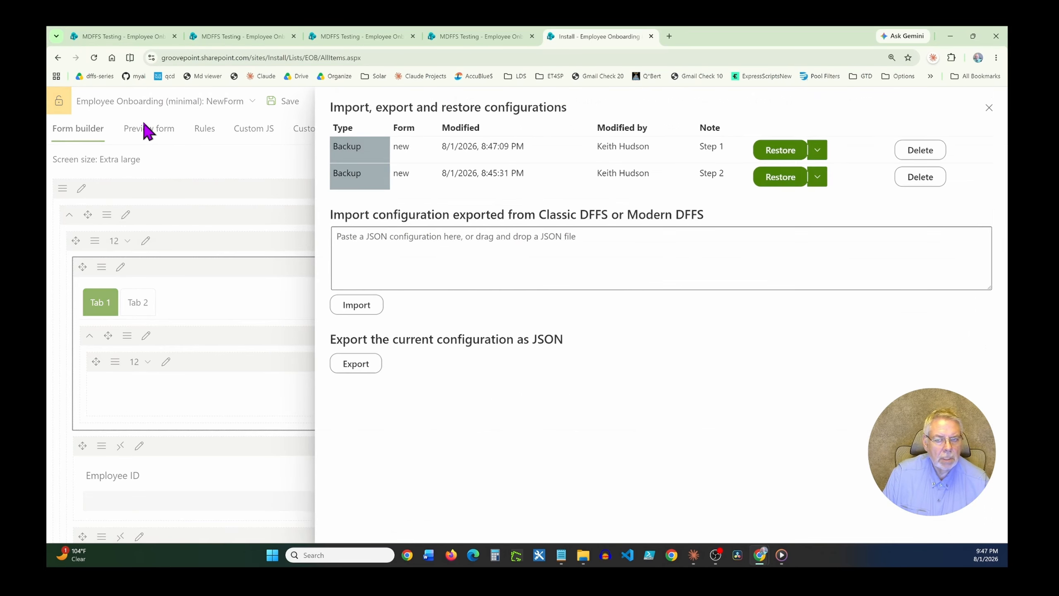
click(780, 177)
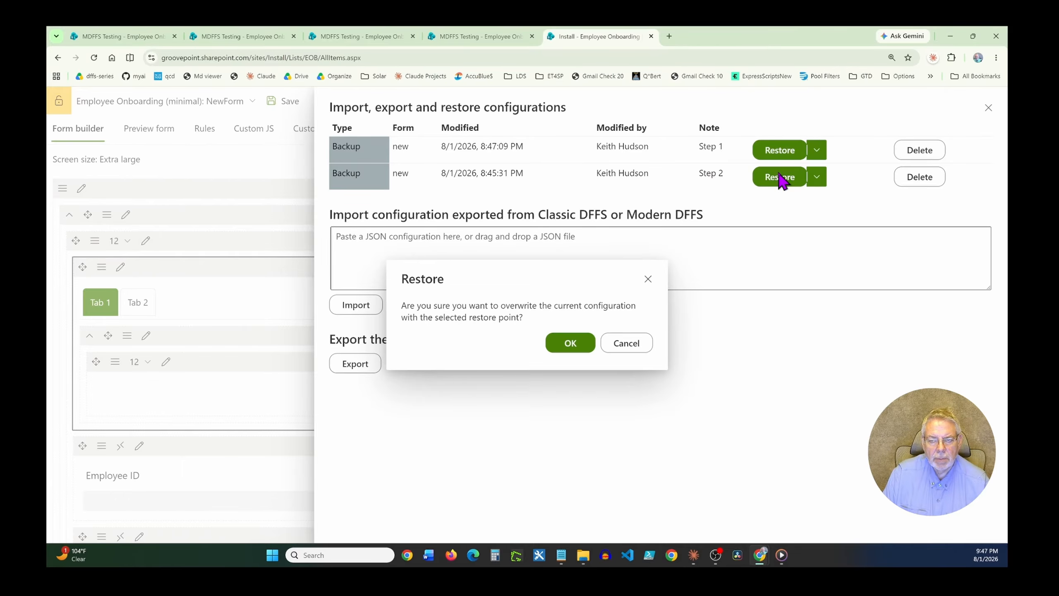
click(568, 345)
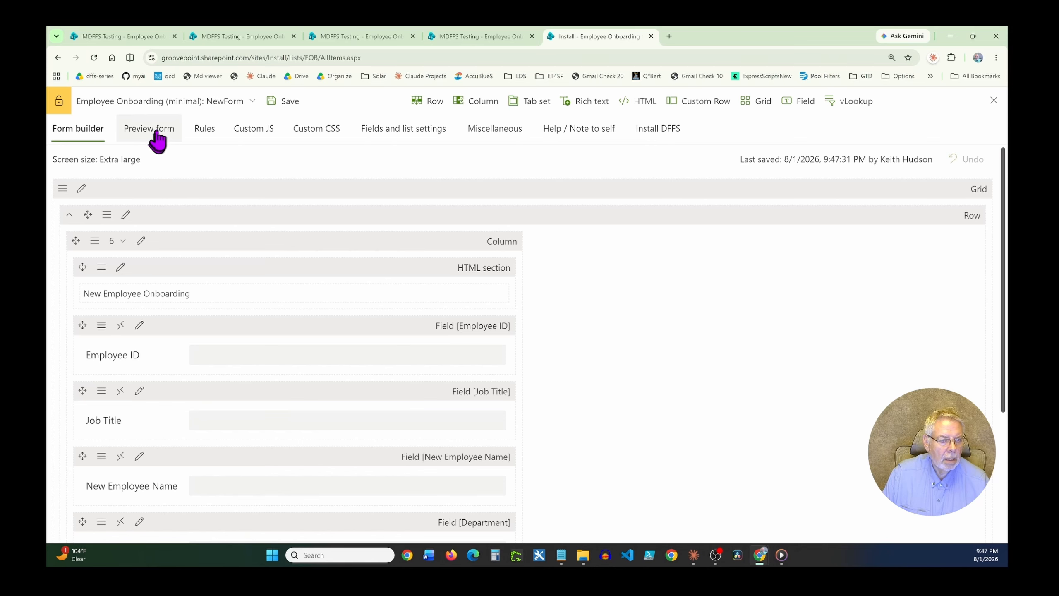
click(158, 138)
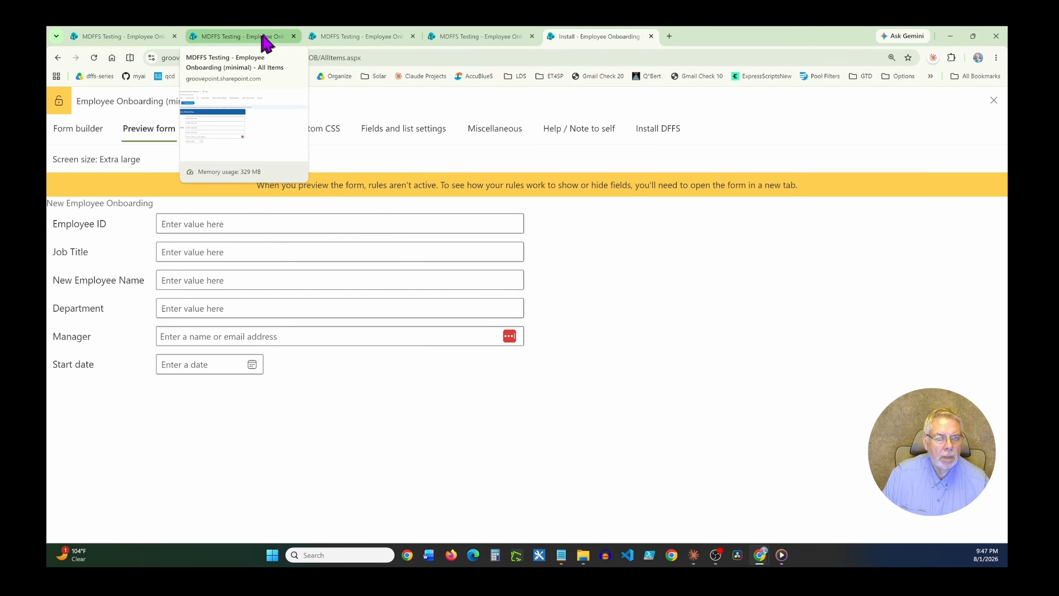
- Compare the preview with the MDFFS Testing site's form, and review the Checklist note in Notepad before returning to the Install site's form
click(461, 39)
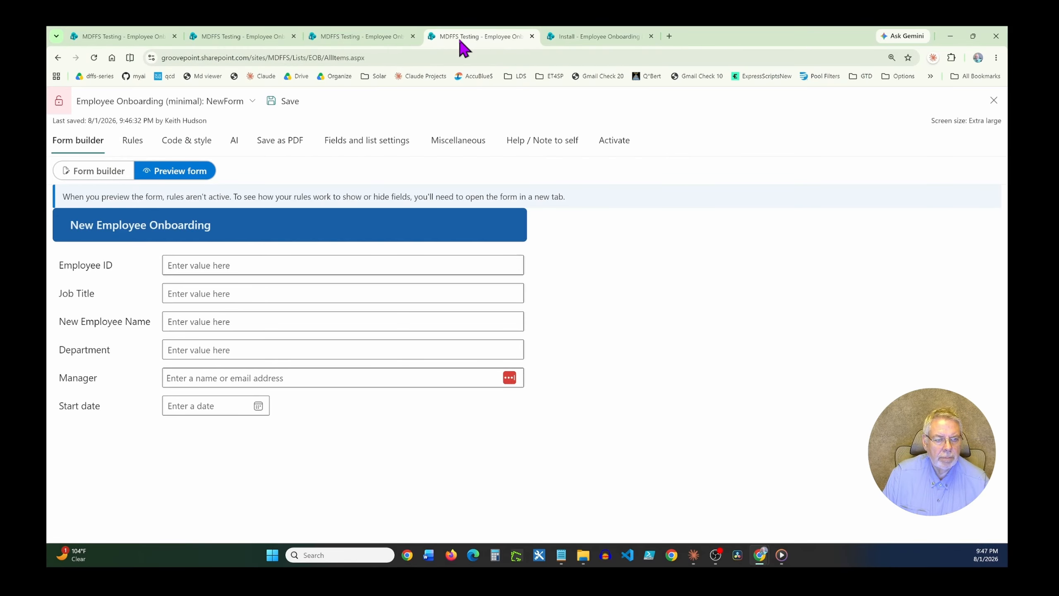
click(601, 37)
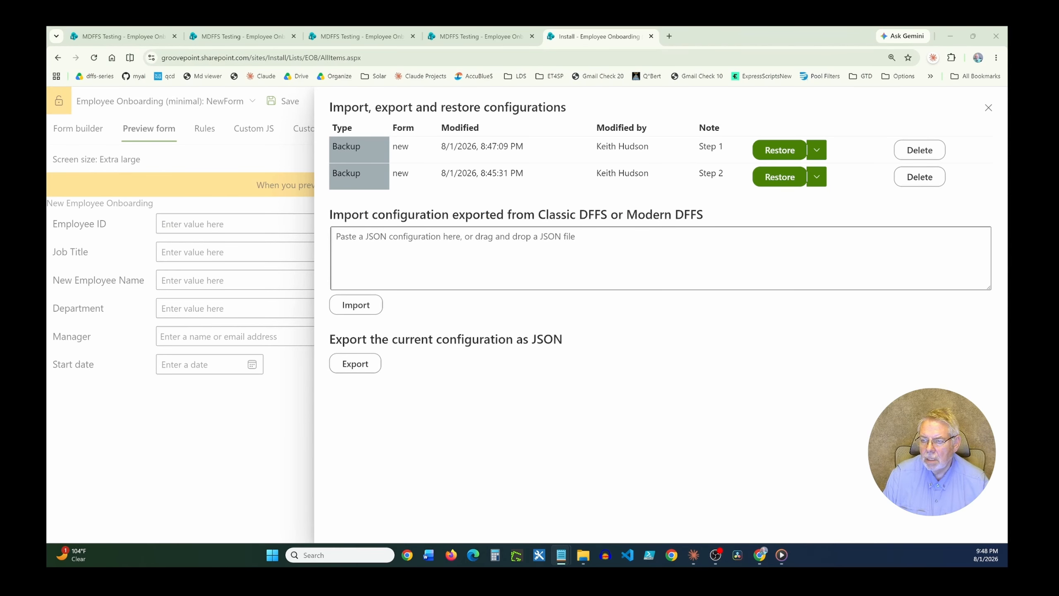
drag(1006, 298, 570, 165)
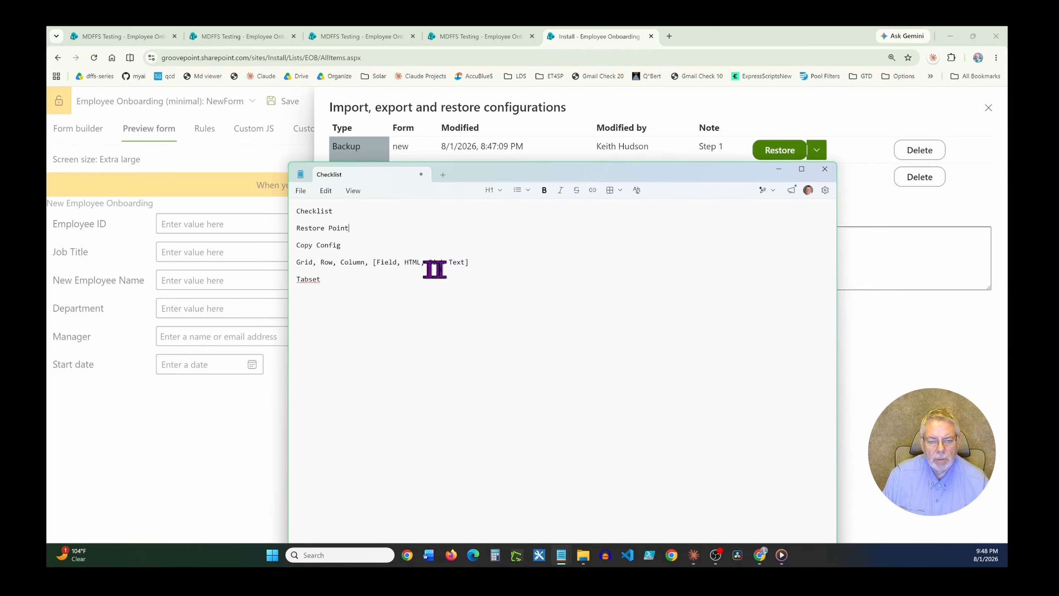
click(779, 169)
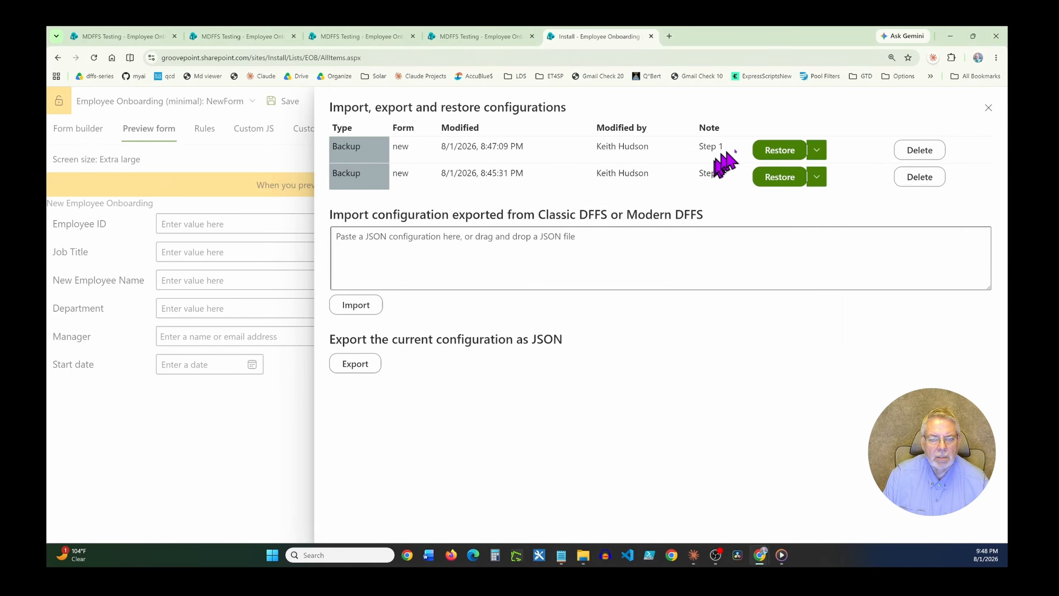
click(988, 108)
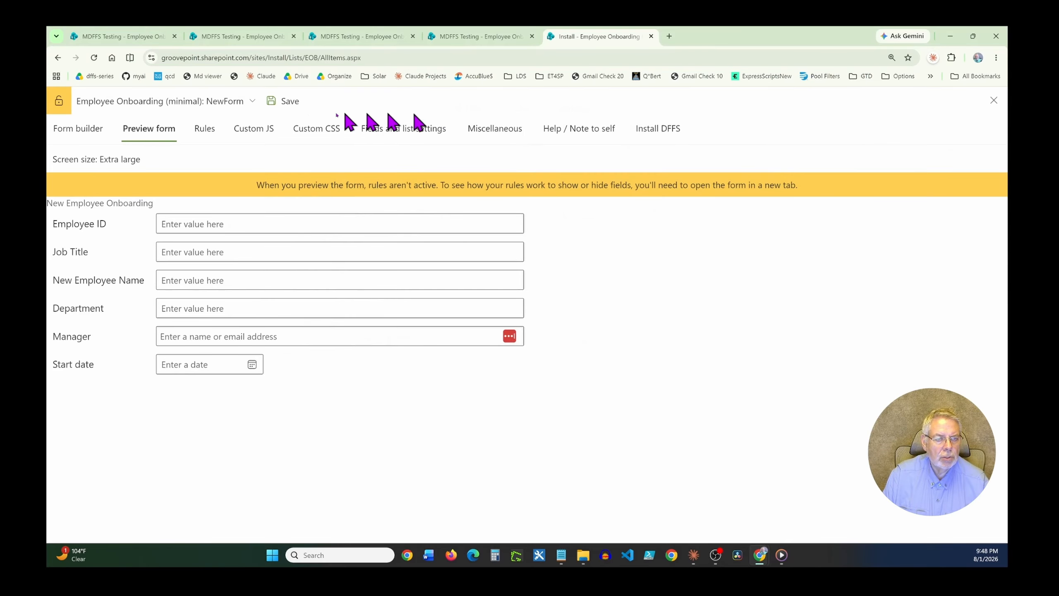
- Save the restored NewForm configuration and continue editing
click(251, 104)
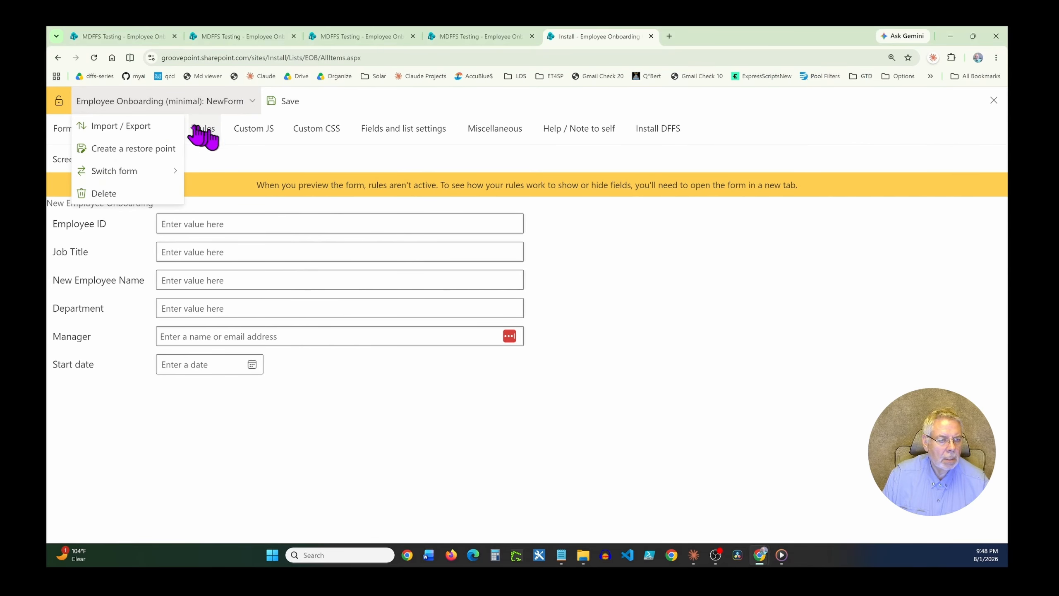
mouse_move(127, 181)
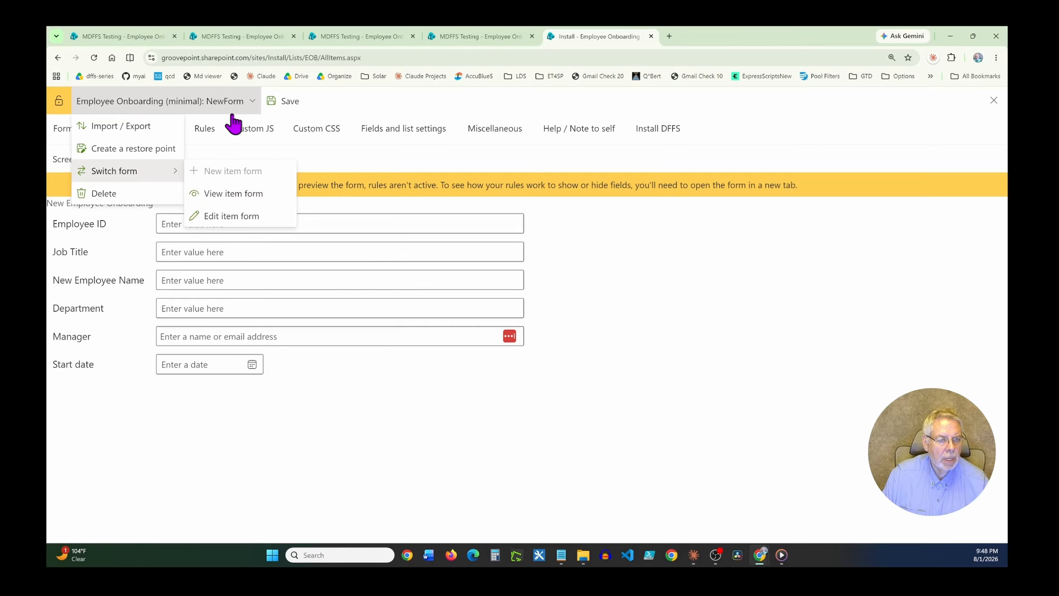
click(283, 101)
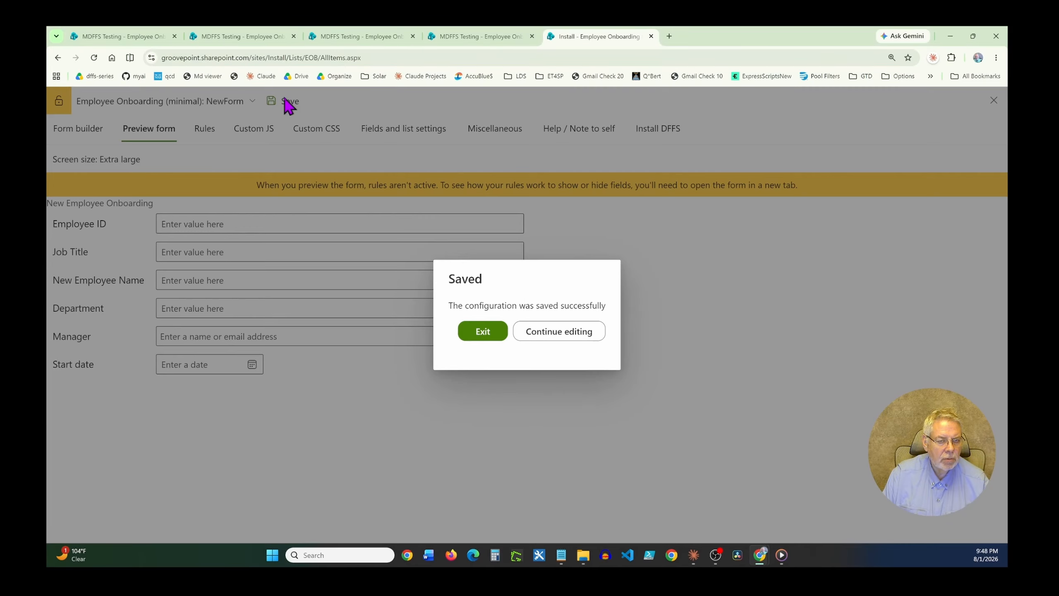
click(559, 332)
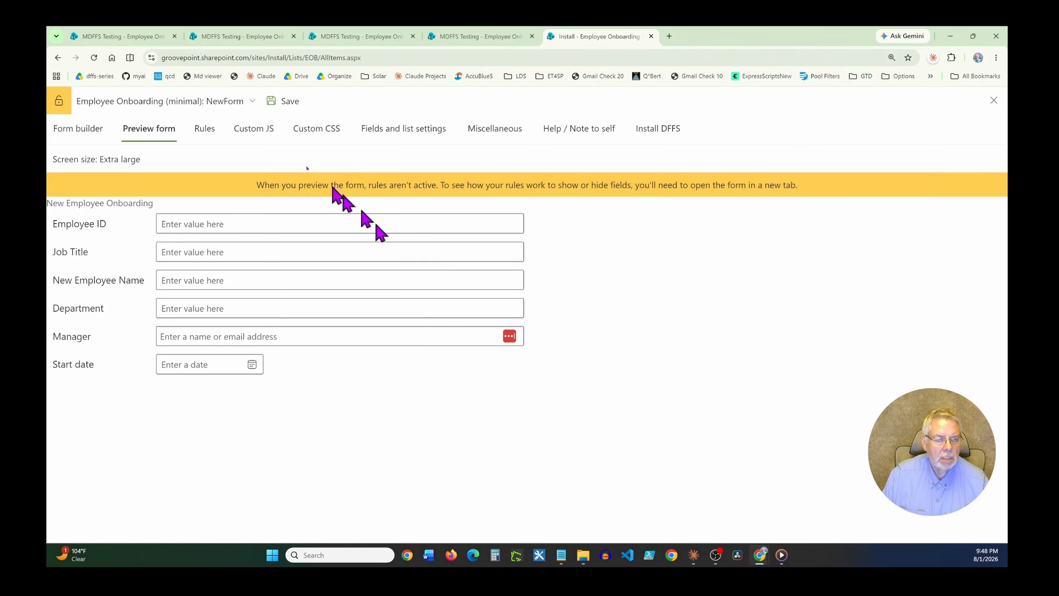
- Switch from the new form to the View item form, saving the changes and dismissing the notice
click(176, 104)
mouse_move(138, 176)
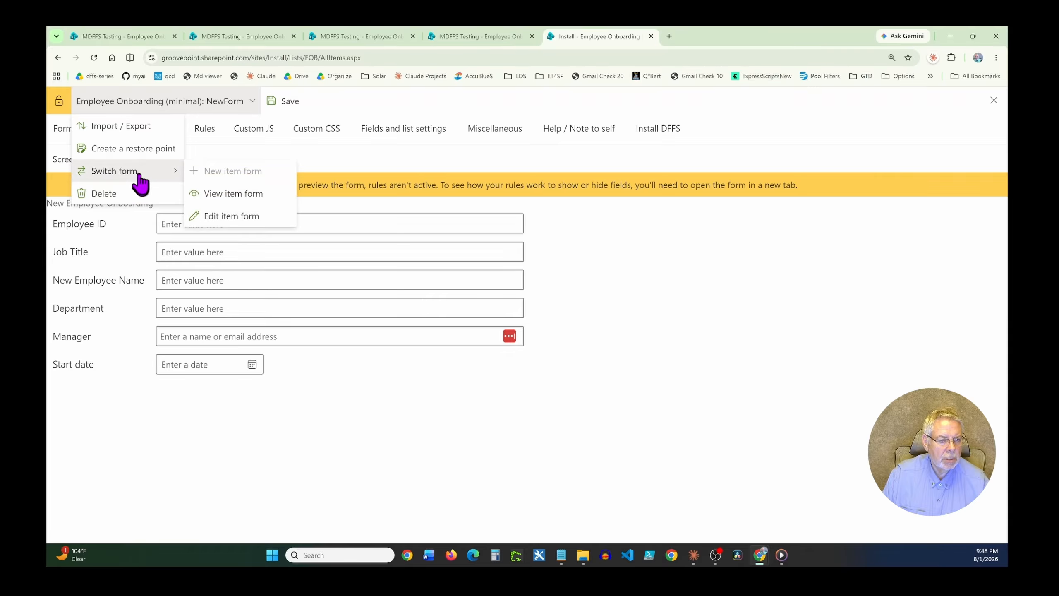
click(222, 196)
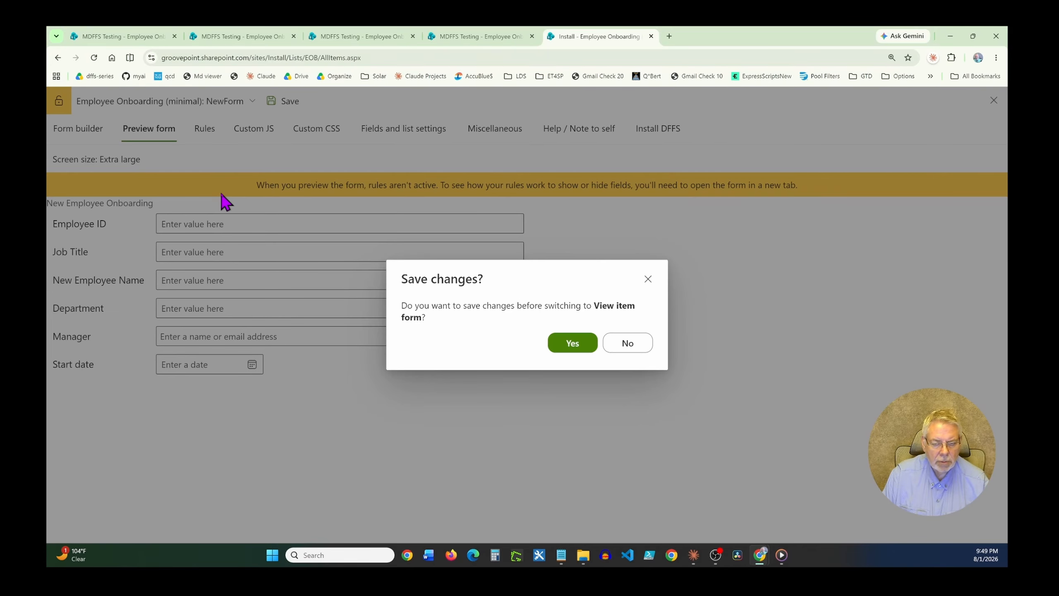
click(573, 343)
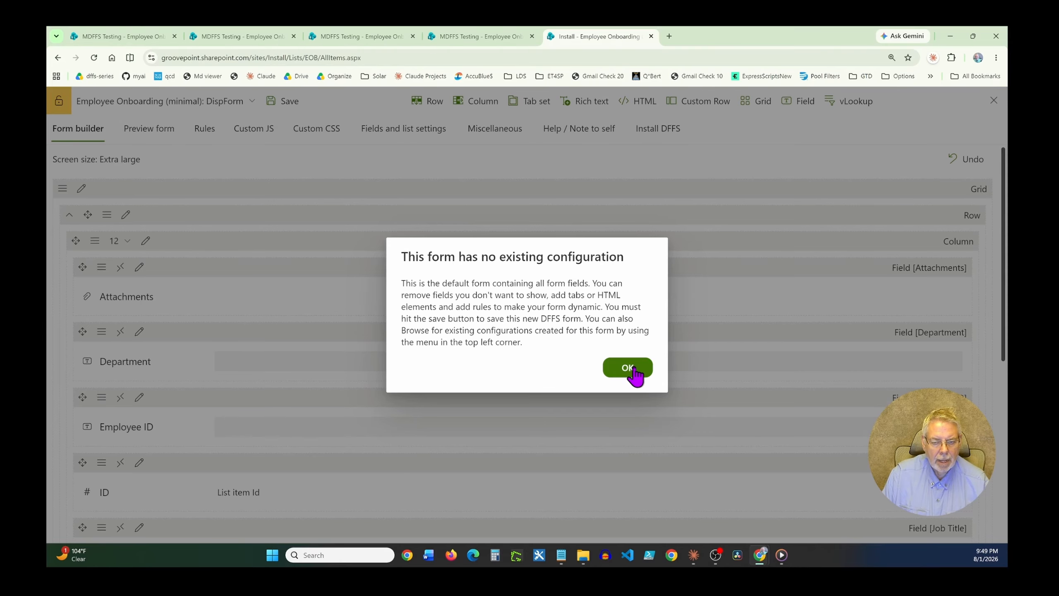
click(630, 368)
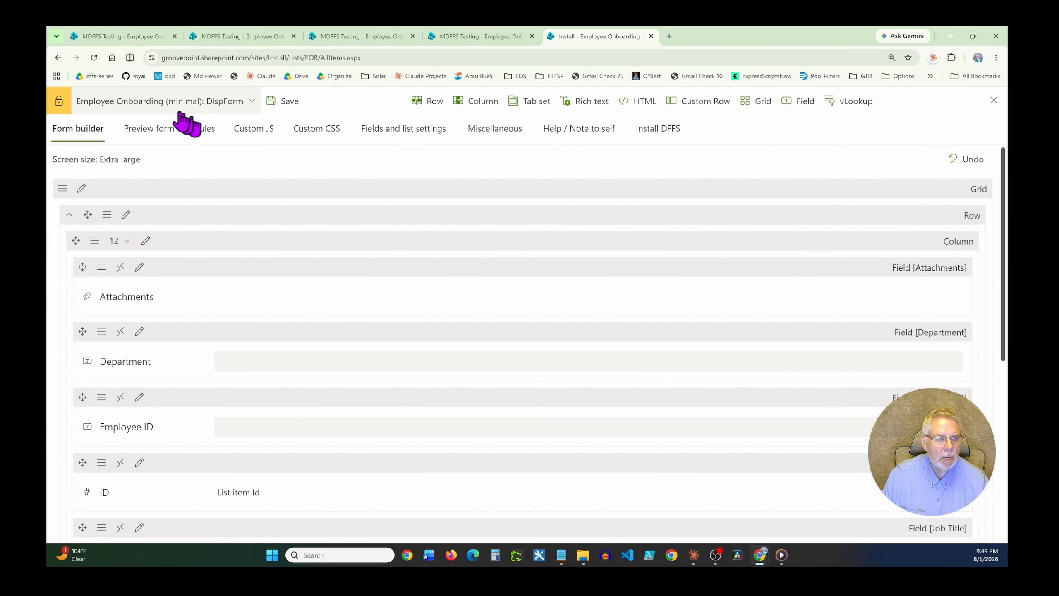
- Restore the "Production mode" new form configuration into the display form and preview the copied layout
click(220, 107)
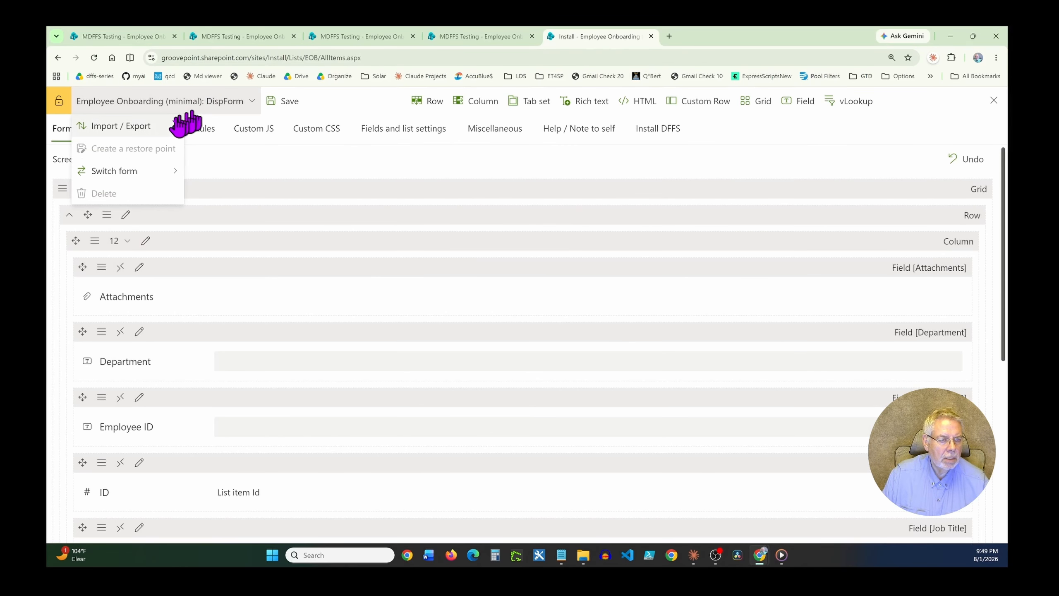
click(130, 126)
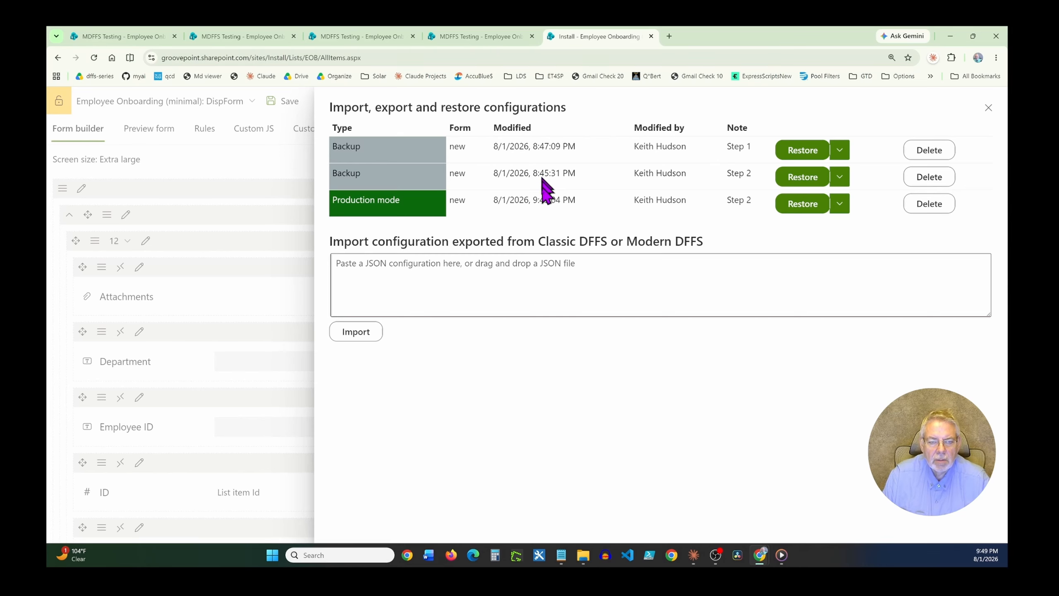
click(795, 207)
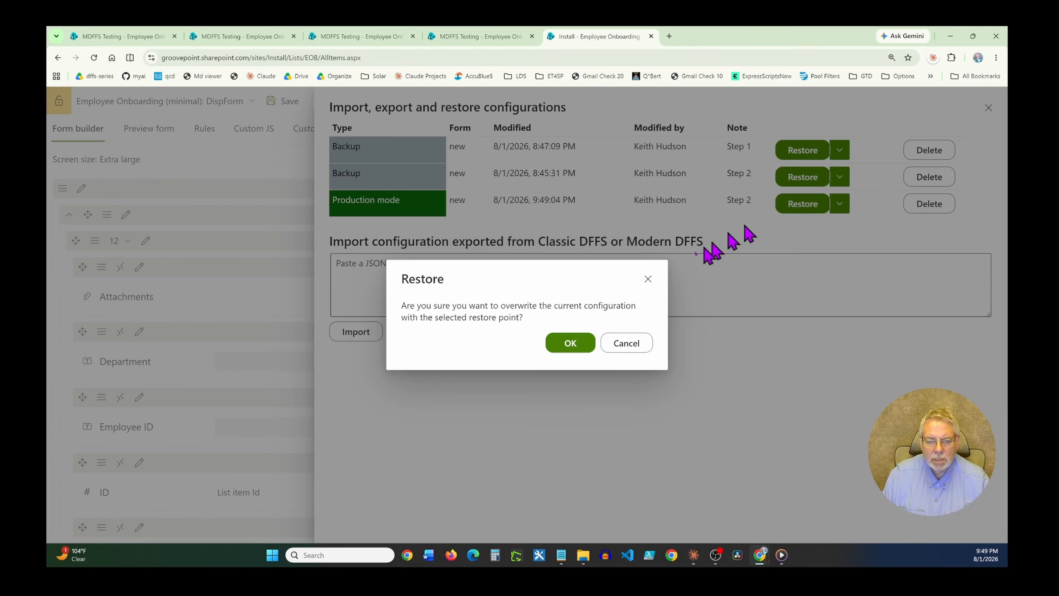
click(571, 343)
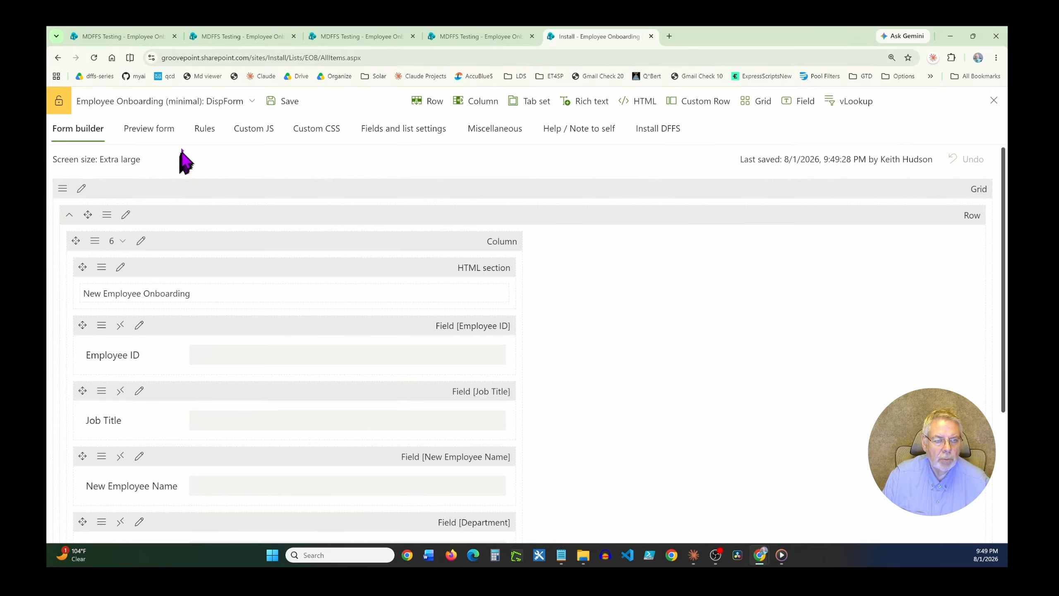
click(151, 129)
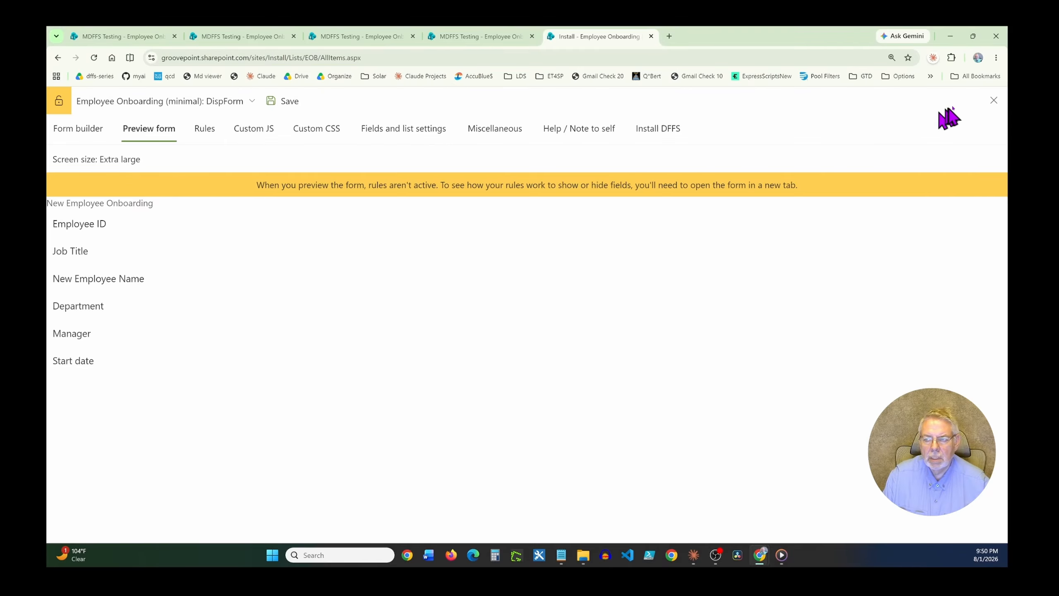
- Exit the display form configuration with its changes saved and start a new Employee Onboarding (minimal) list item
click(993, 101)
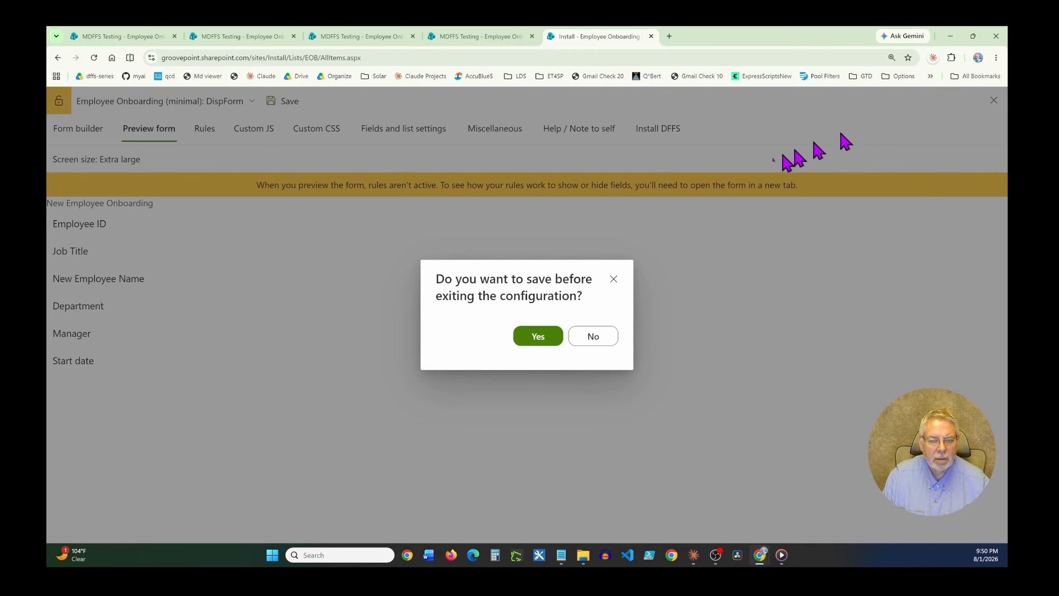
click(536, 338)
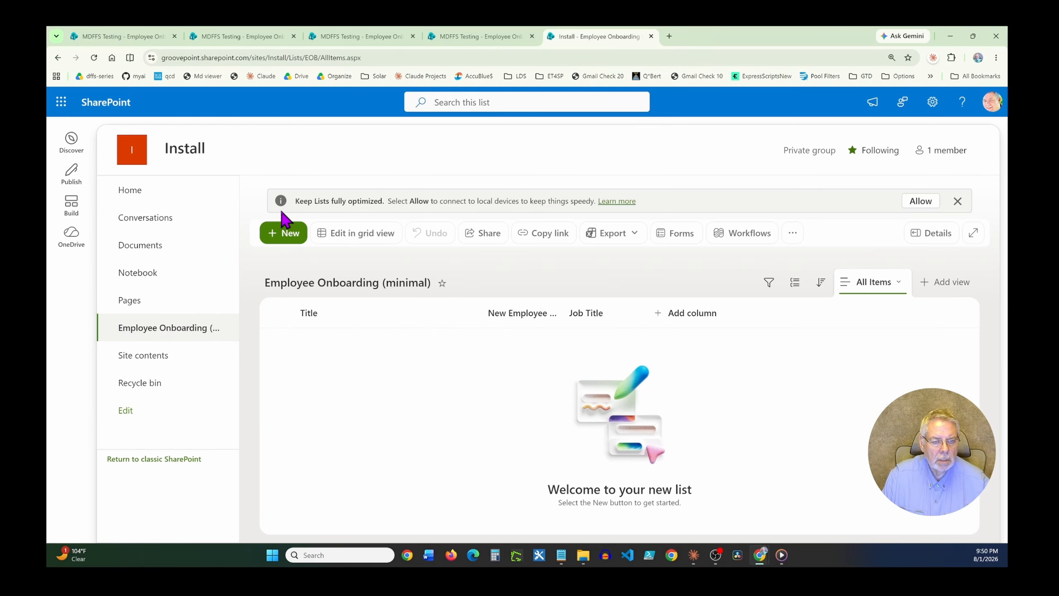
click(285, 242)
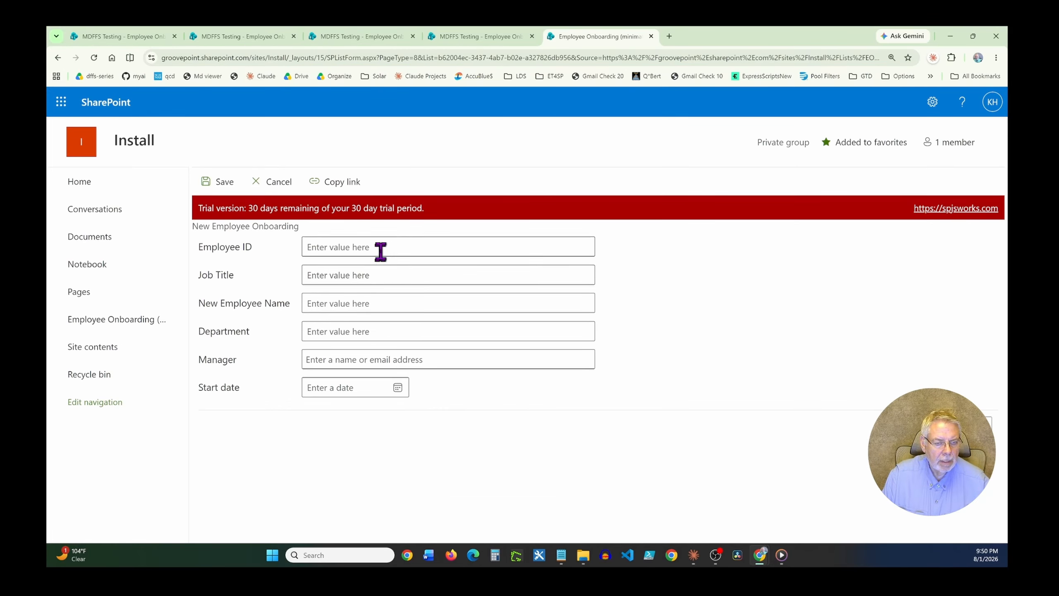
- Fill in the employee ID and the new employee's name, with job title SharePoint developer and department IT
click(381, 248)
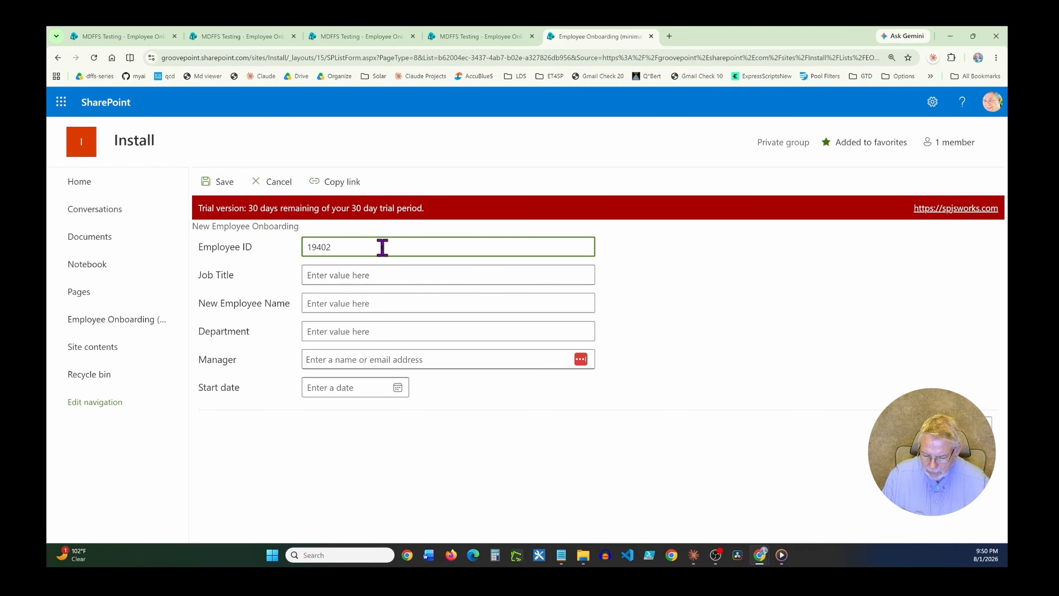
text(1940258)
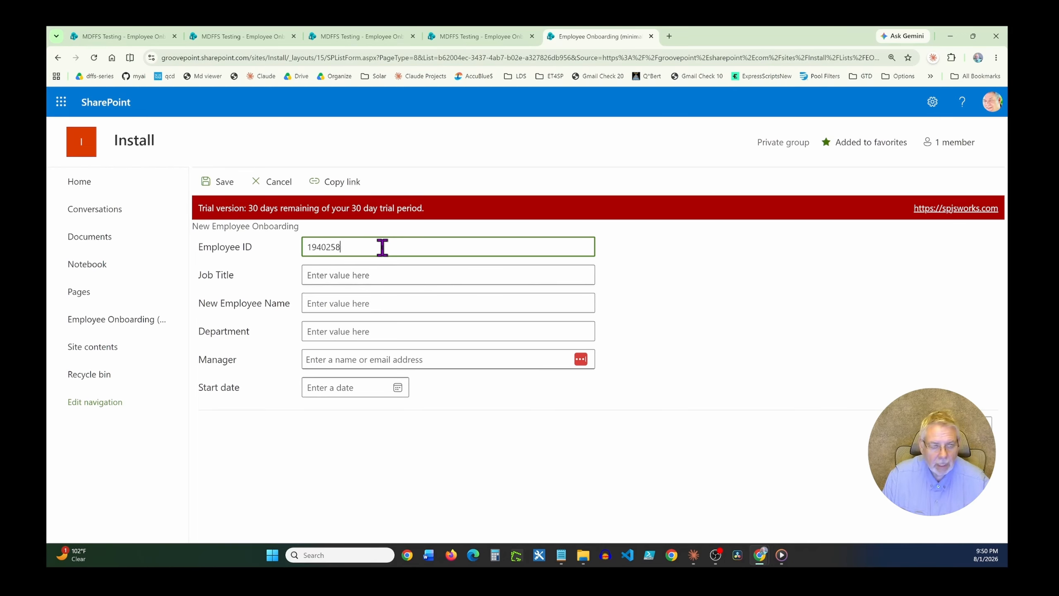
click(363, 275)
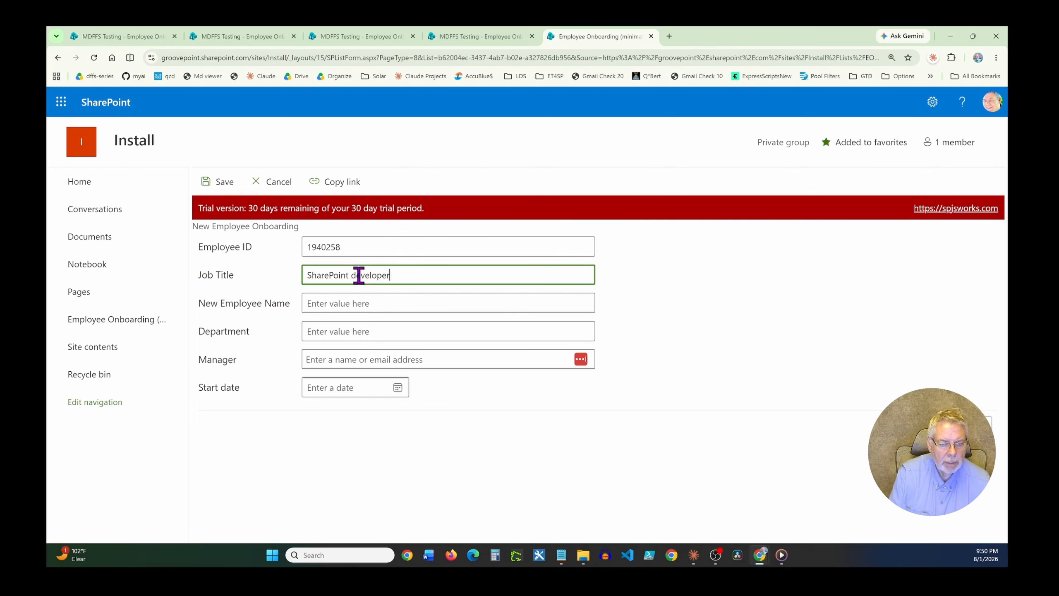
key(Tab)
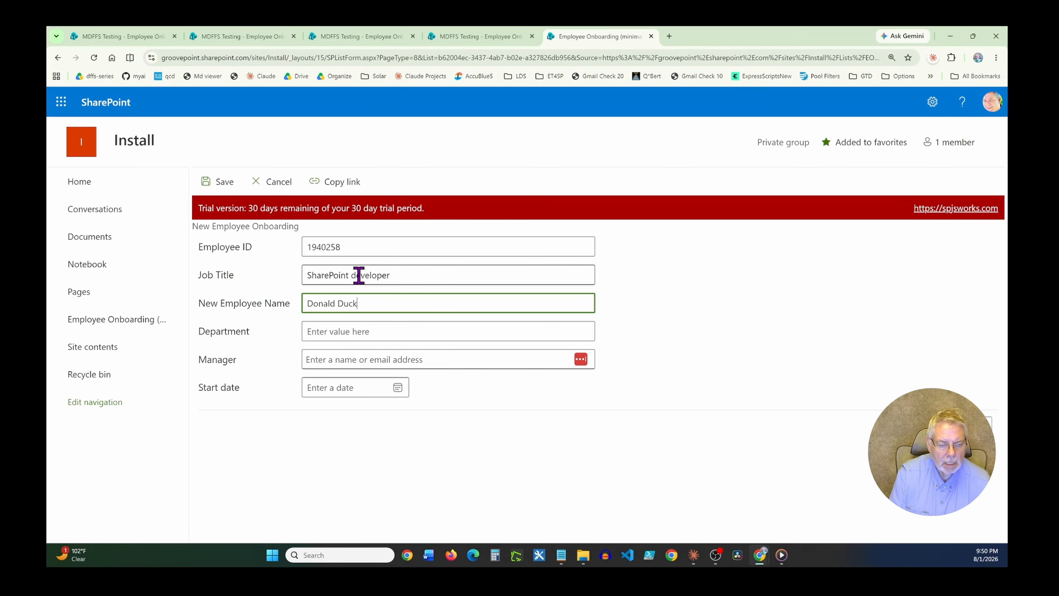
key(Tab)
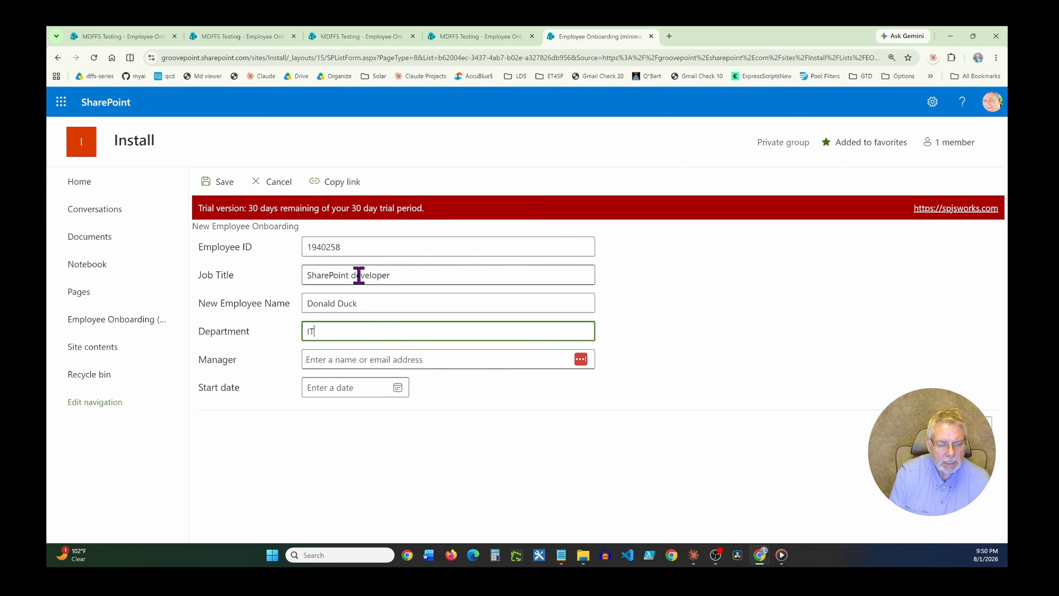
key(Tab)
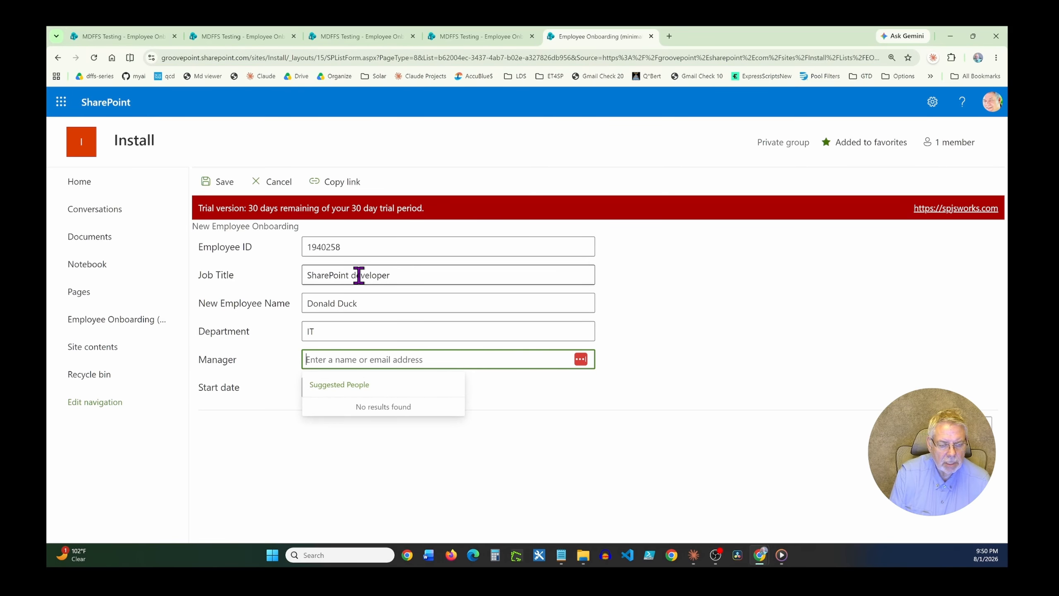
- Enter the manager's name, set the start date to 8/17/2026 and save the new onboarding item
text(Min)
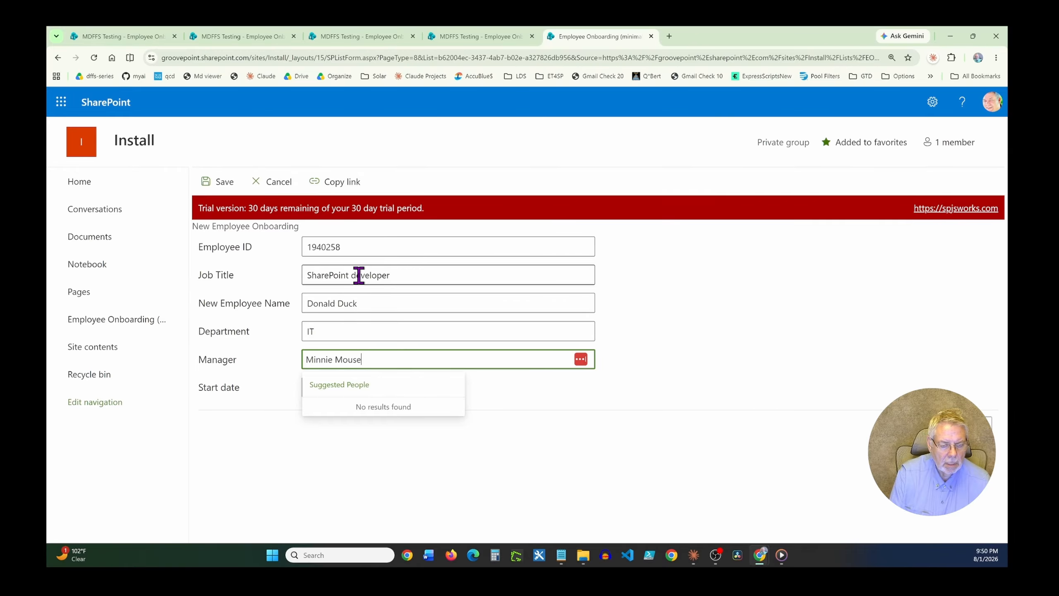
text(nie Mouse)
key(Tab)
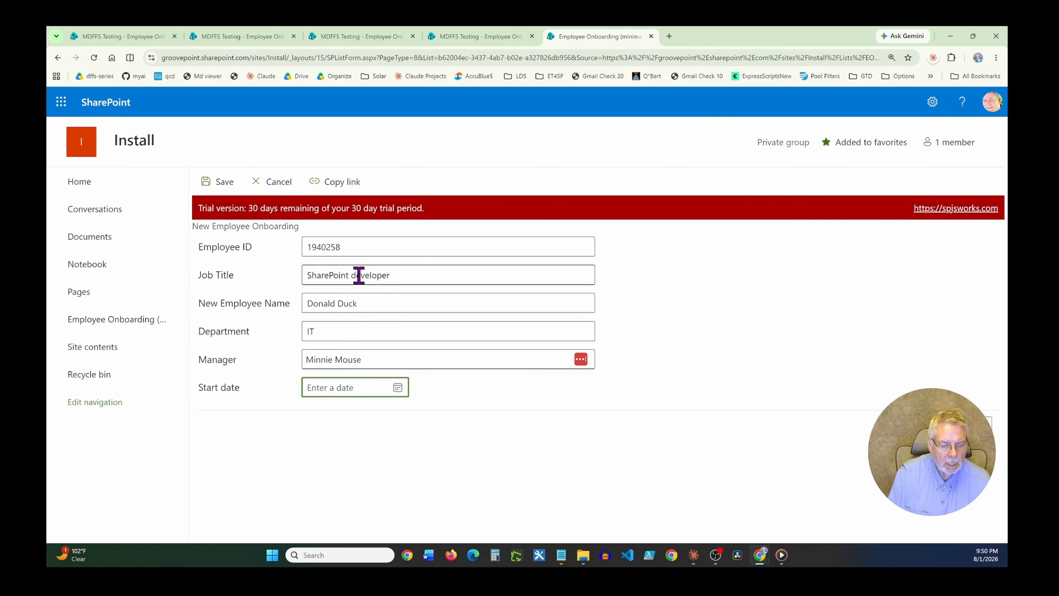
click(397, 387)
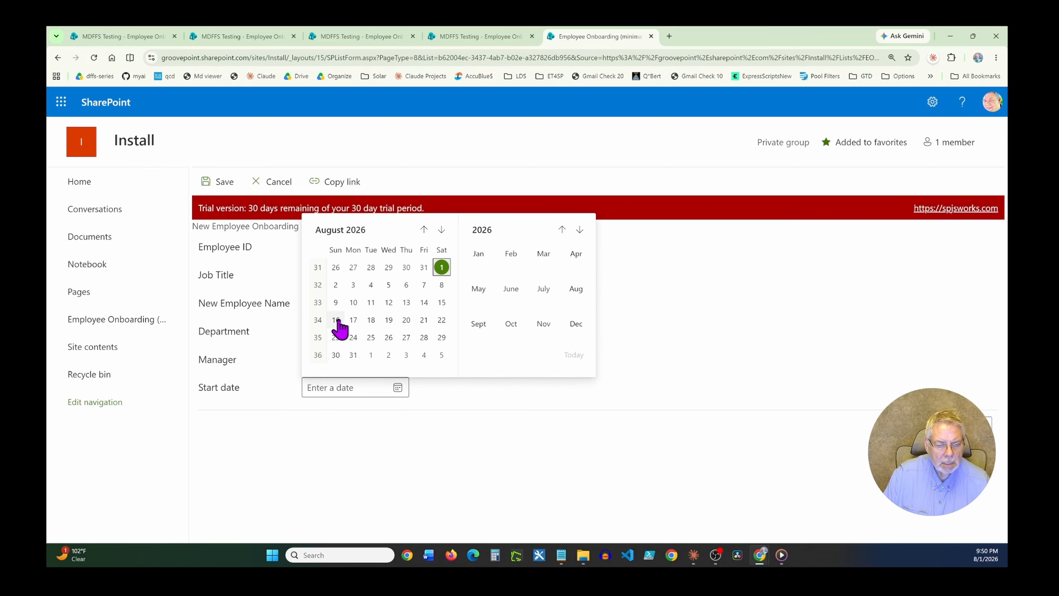
click(353, 319)
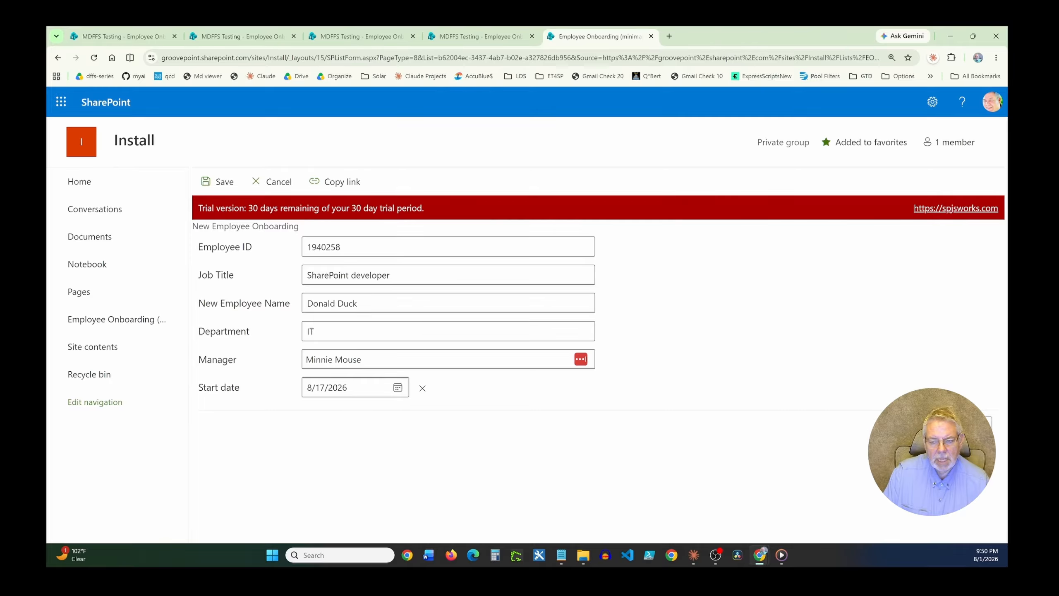
click(972, 423)
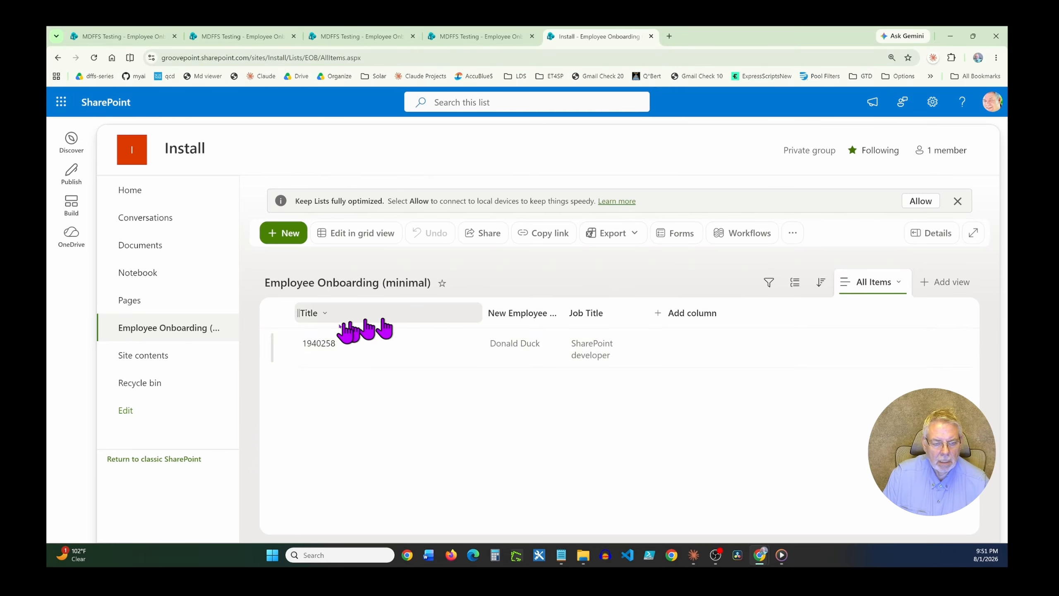
- View the saved onboarding item, close it and open the list's DFFS configuration for DispForm
click(324, 345)
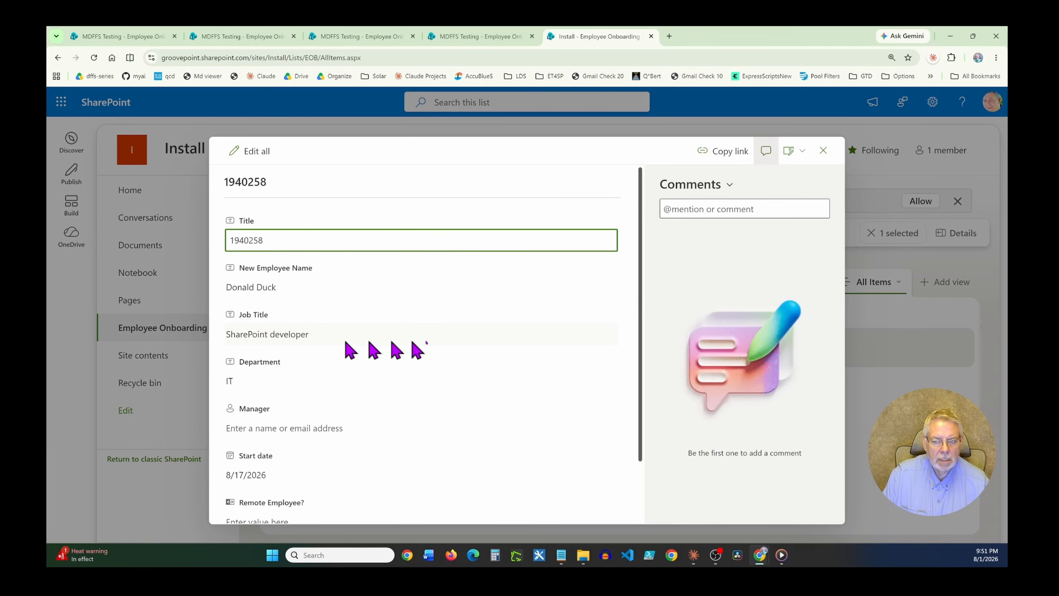
click(824, 157)
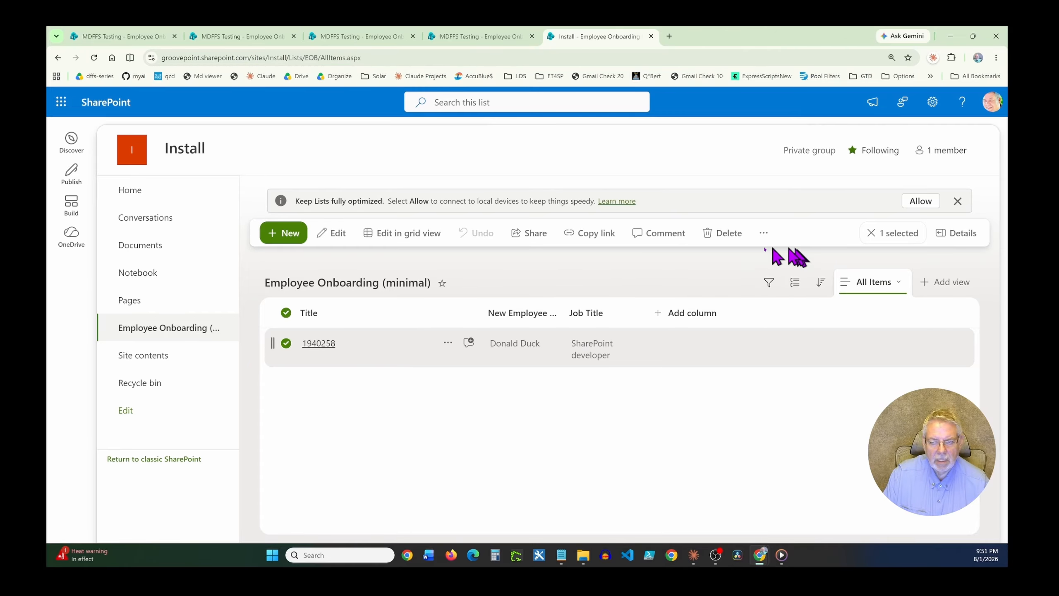
click(755, 235)
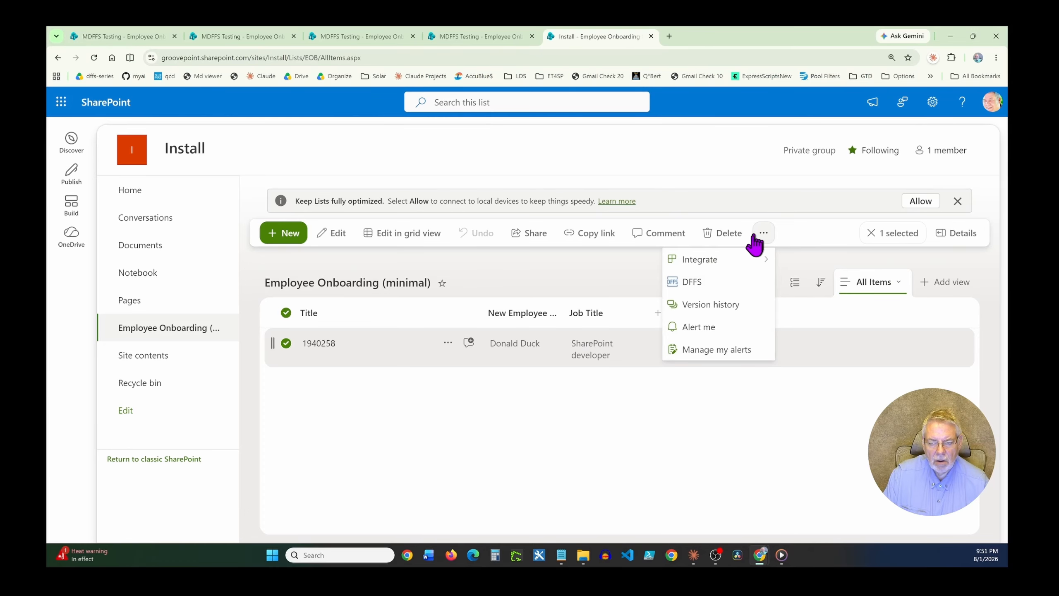
click(695, 284)
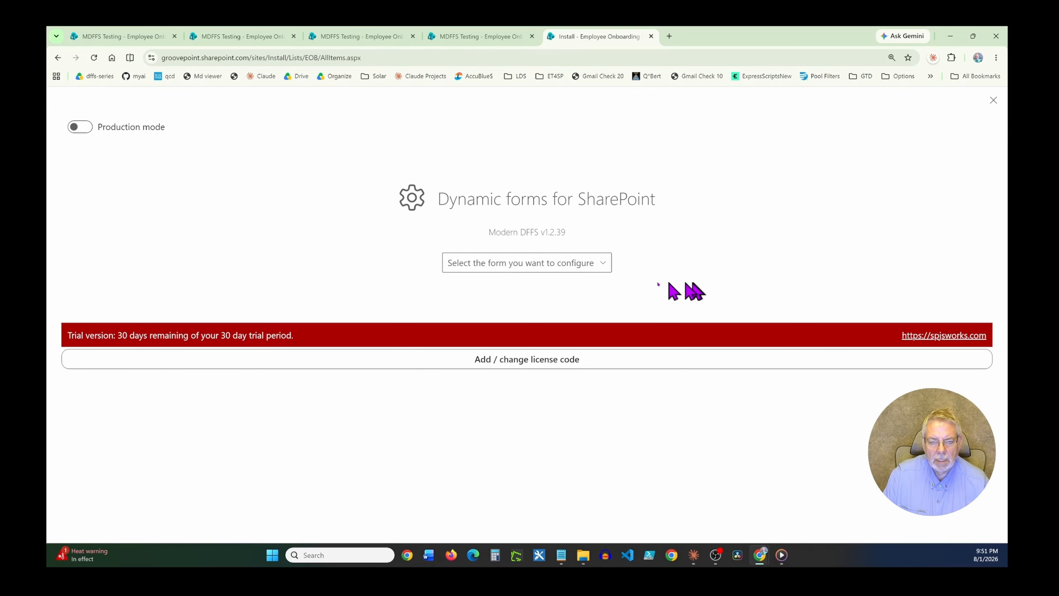
click(590, 266)
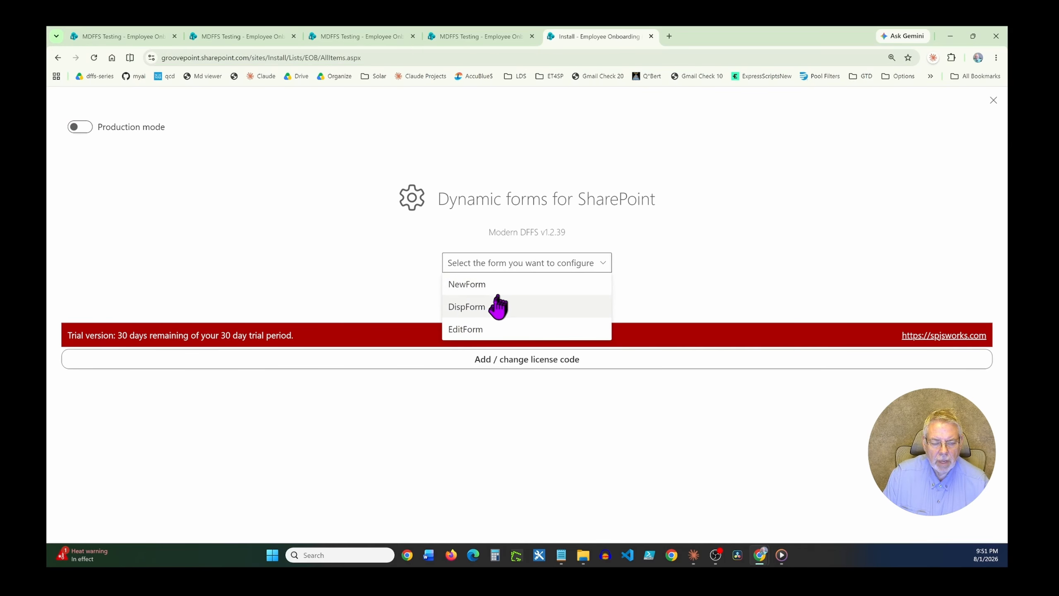
click(488, 309)
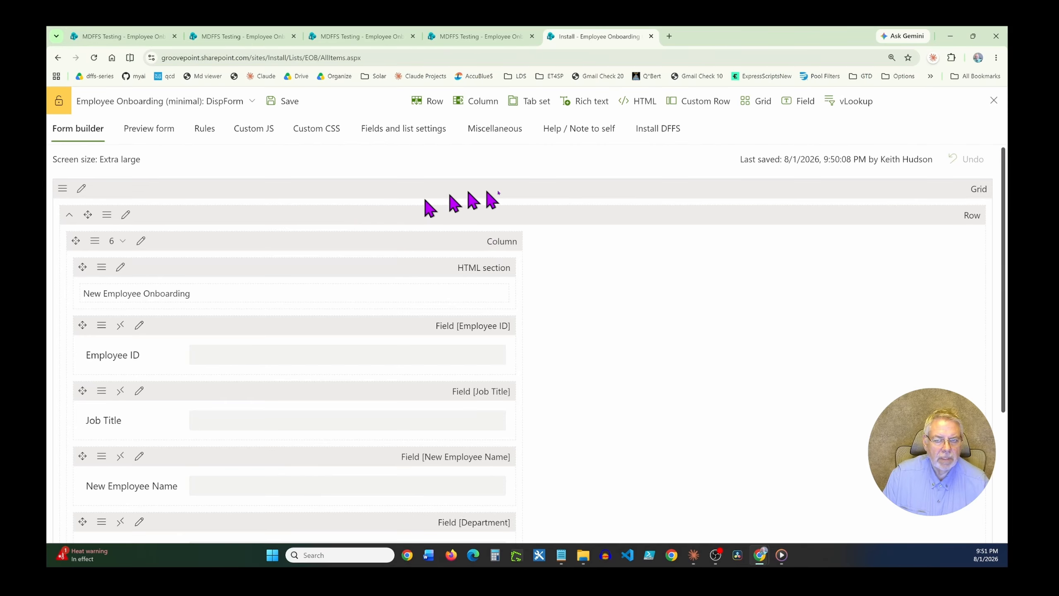
- Install DFFS on the View item form for the Item content type, and exit with the configuration saved
click(649, 135)
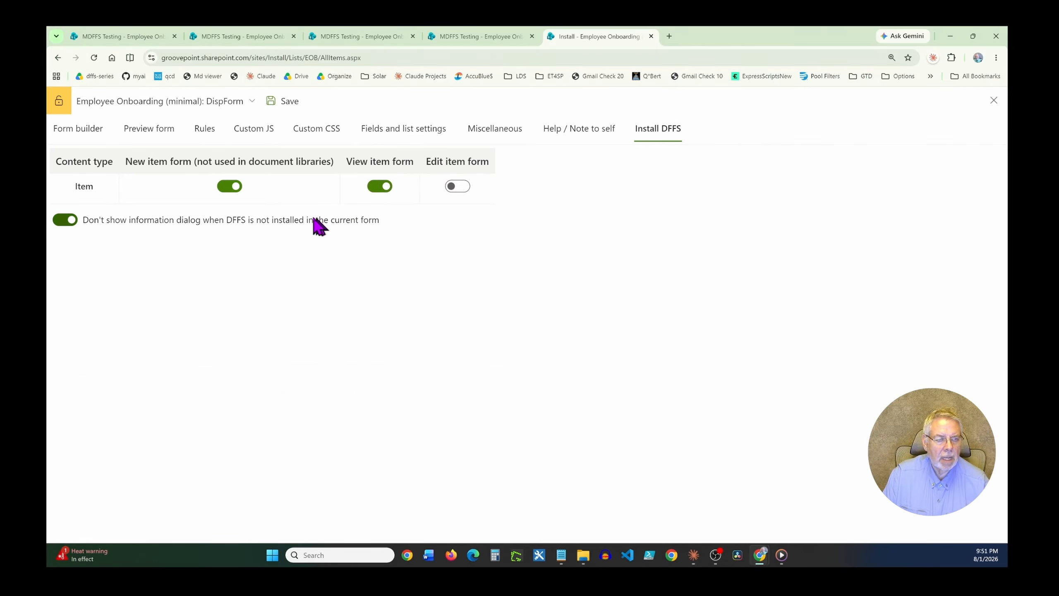
click(296, 109)
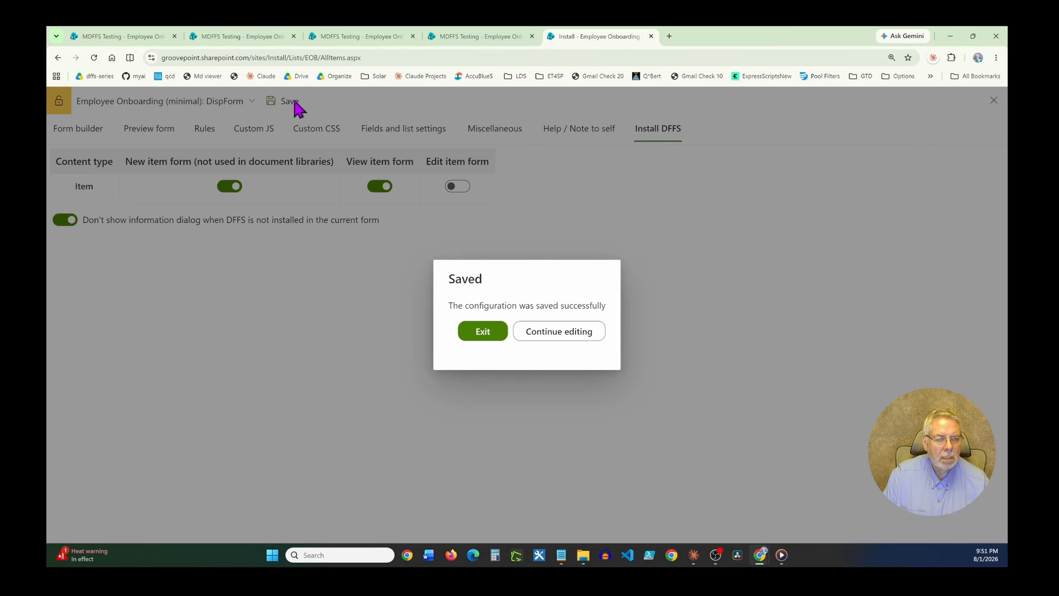
click(492, 332)
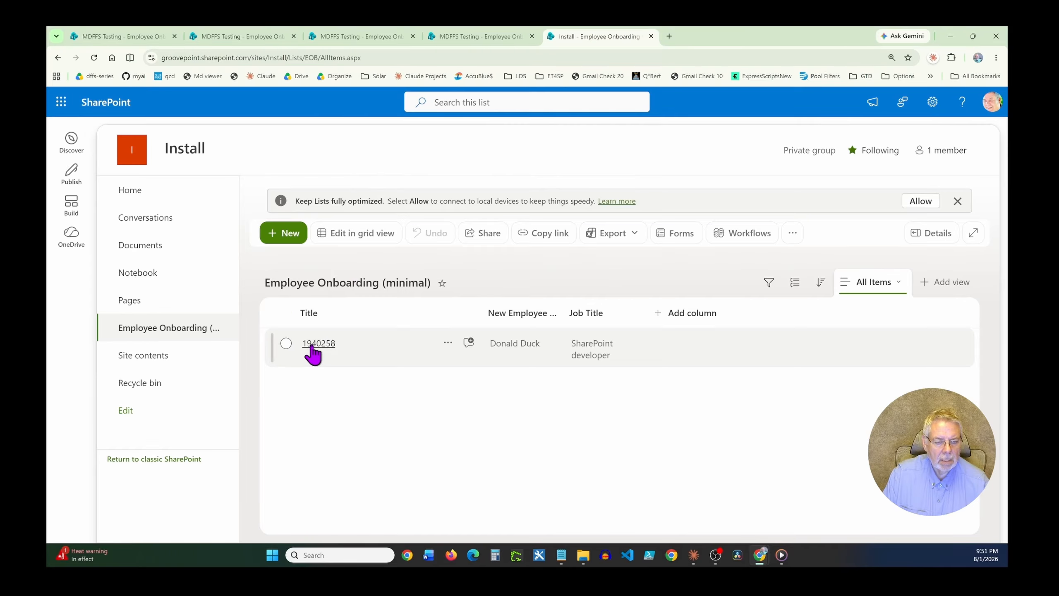
- Reopen the saved onboarding item from the list to check its display form
click(313, 344)
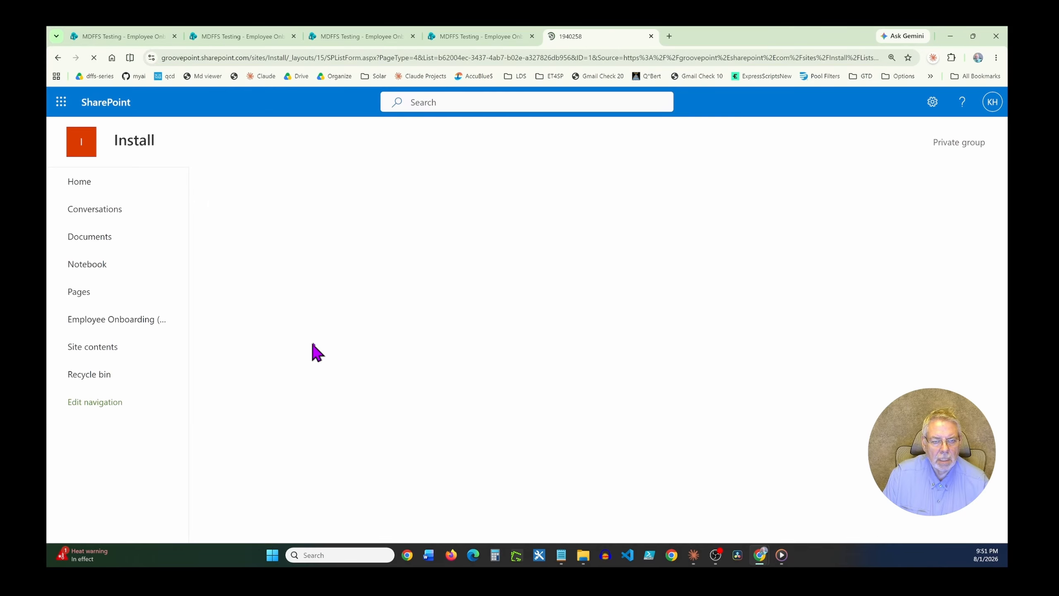